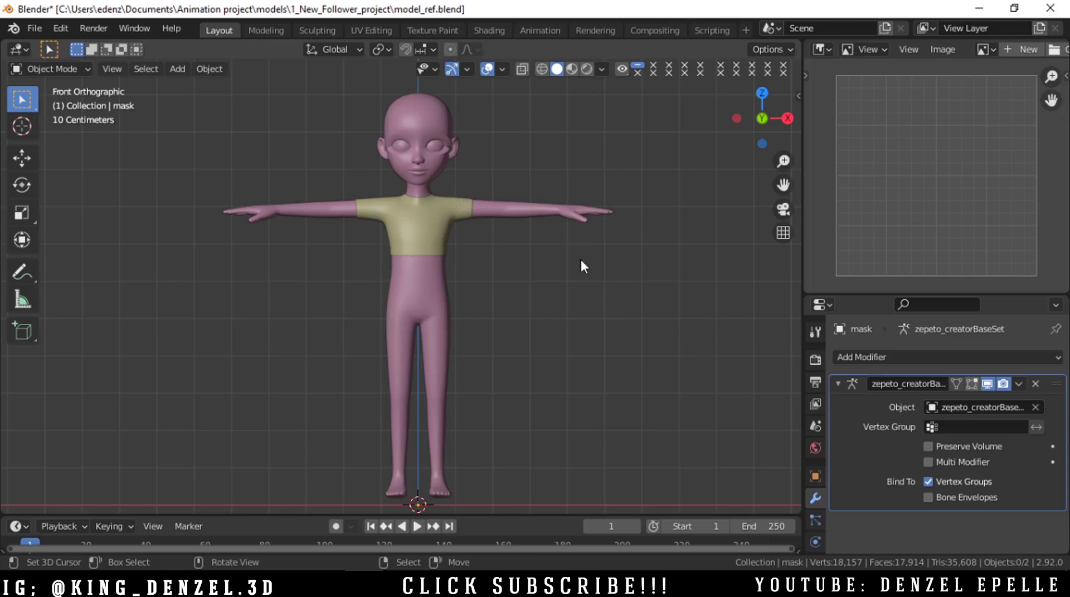
# - Examine the character model and its shirt from the front, side and angled views
pyautogui.moveTo(638, 302); pyautogui.dragTo(382, 325, button='middle')
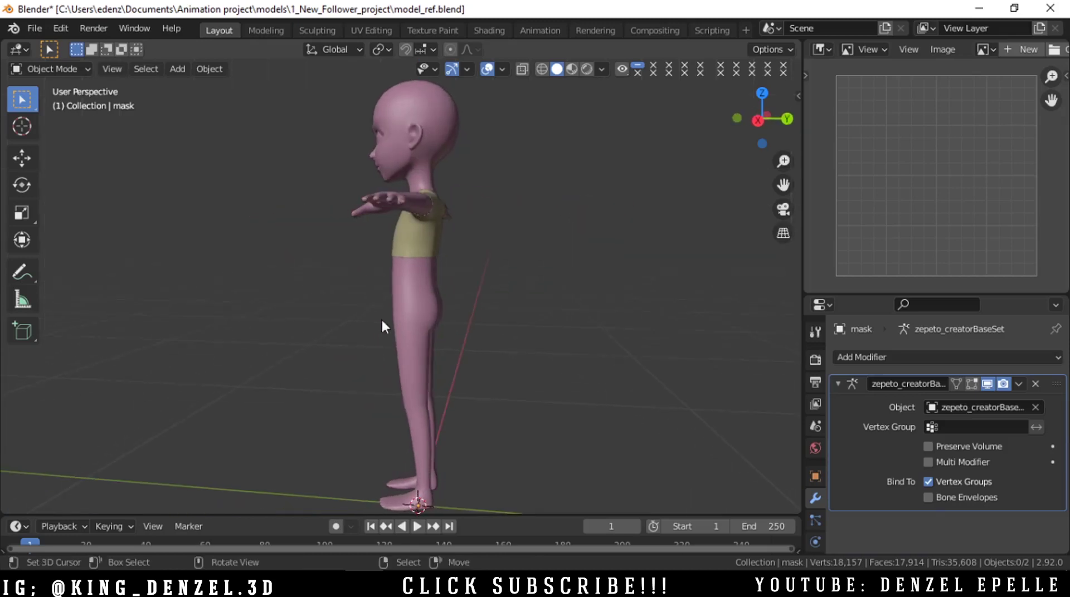
pyautogui.press('`')
pyautogui.click(487, 250)
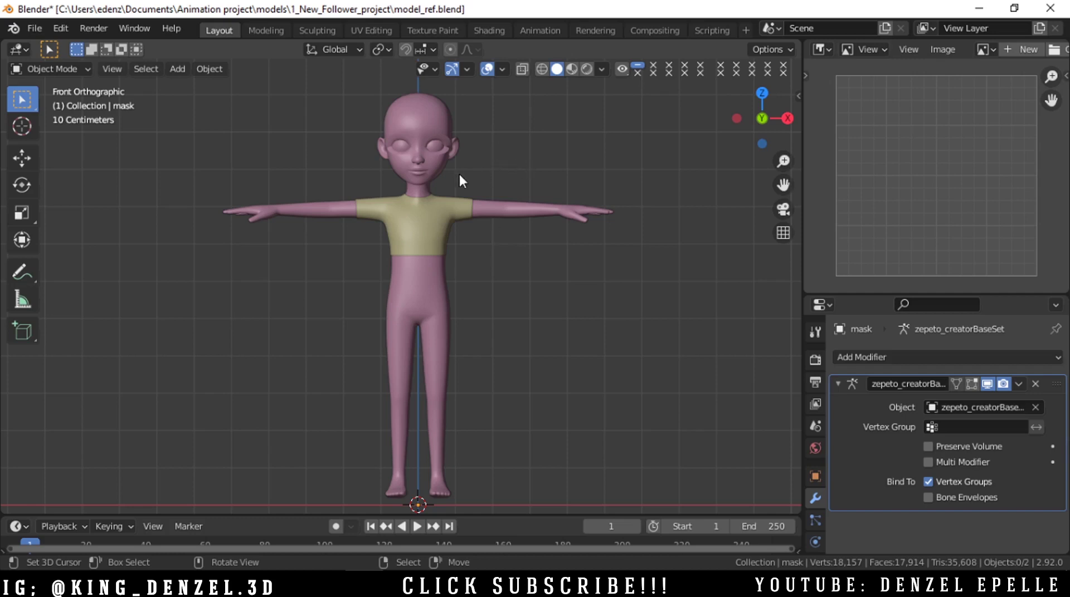
pyautogui.scroll(5, 458, 231)
pyautogui.scroll(-5, 535, 229)
pyautogui.moveTo(746, 107); pyautogui.dragTo(722, 117)
pyautogui.scroll(4, 470, 202)
pyautogui.click(479, 180)
pyautogui.hotkey('ctrl', '1')
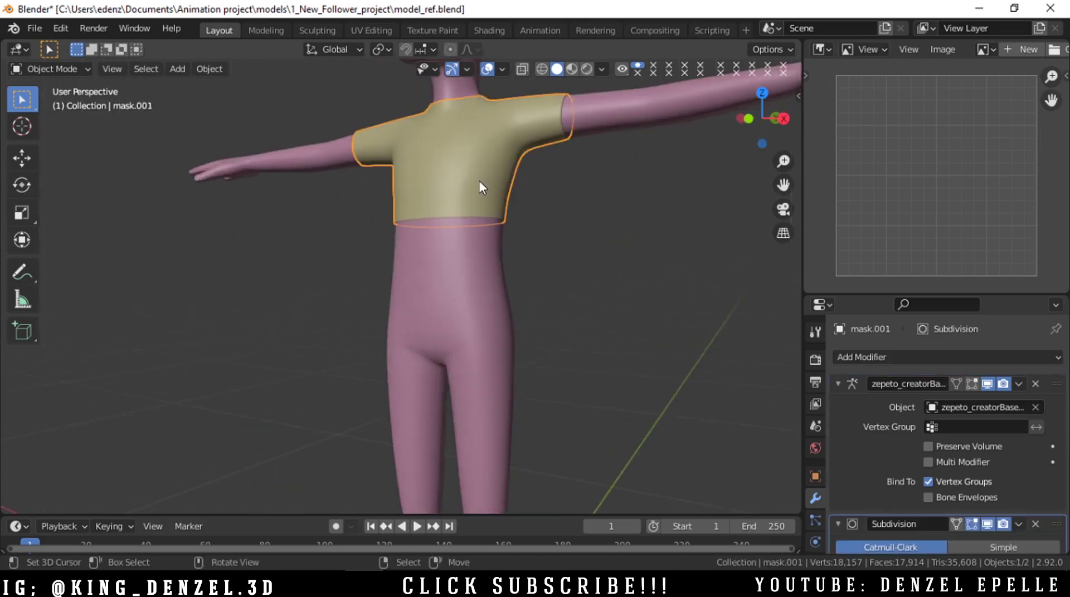
pyautogui.hotkey('alt', 'a')
pyautogui.press('`')
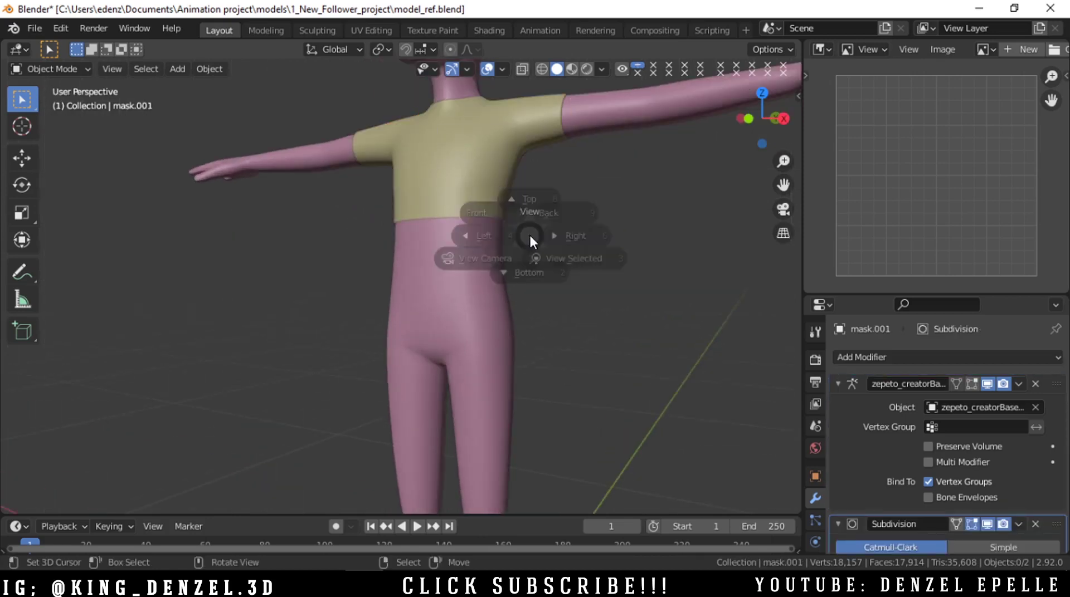
pyautogui.click(508, 201)
pyautogui.moveTo(783, 184); pyautogui.dragTo(754, 189)
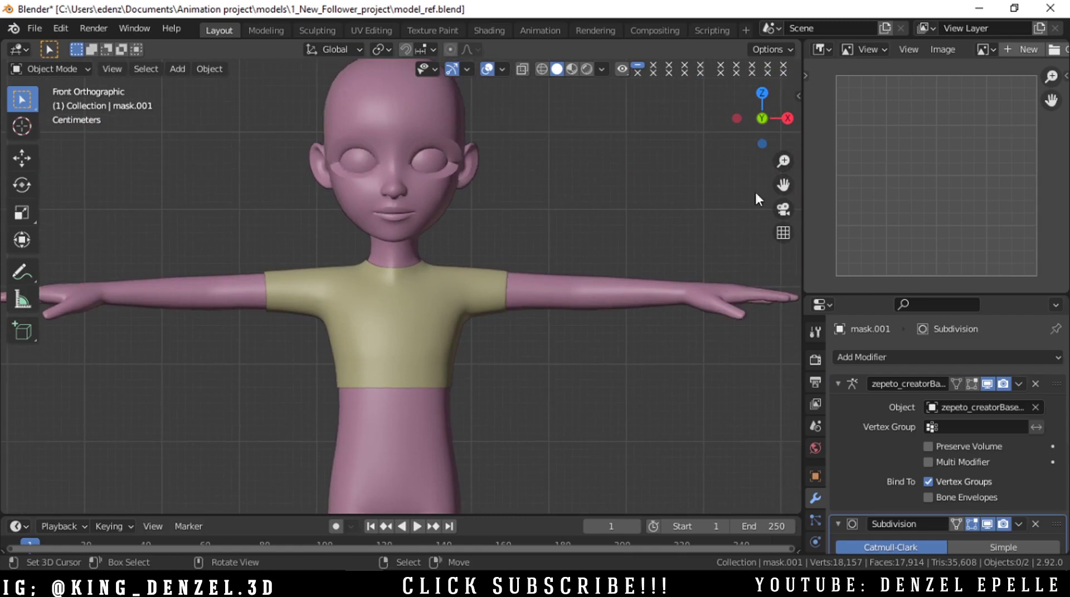
pyautogui.scroll(3, 423, 369)
pyautogui.scroll(2, 423, 369)
pyautogui.scroll(-6, 463, 314)
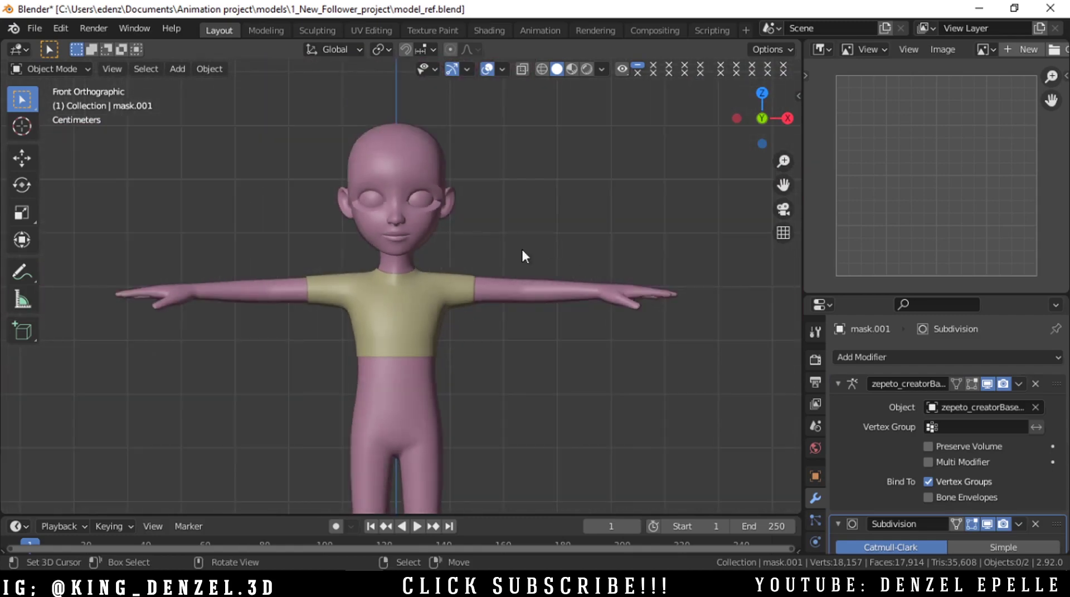
pyautogui.moveTo(761, 119); pyautogui.dragTo(797, 120)
pyautogui.press('`')
pyautogui.click(549, 171)
pyautogui.scroll(-3, 336, 446)
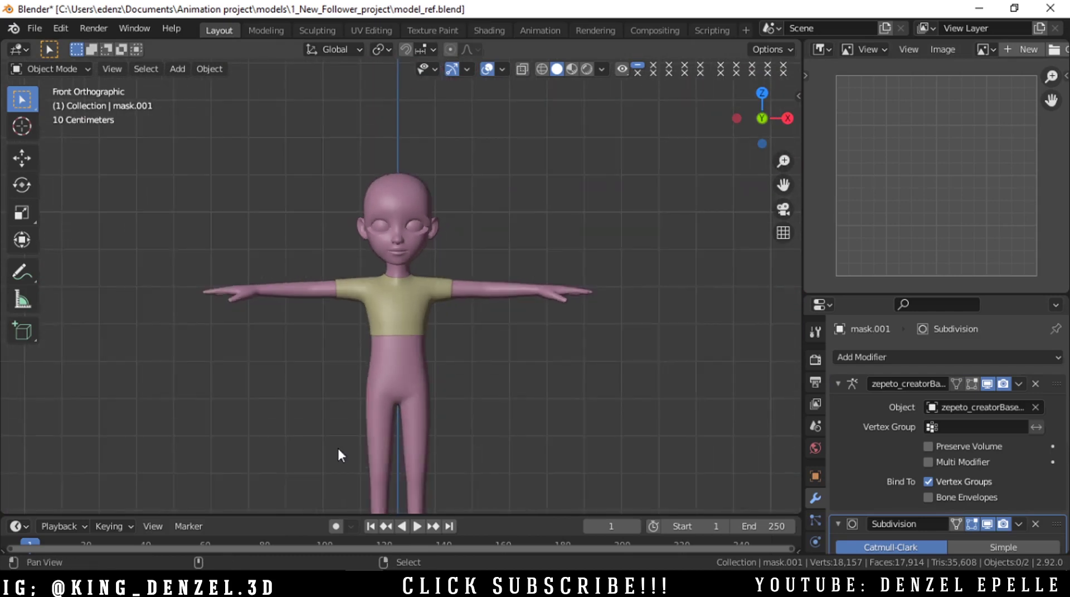
pyautogui.scroll(5, 426, 330)
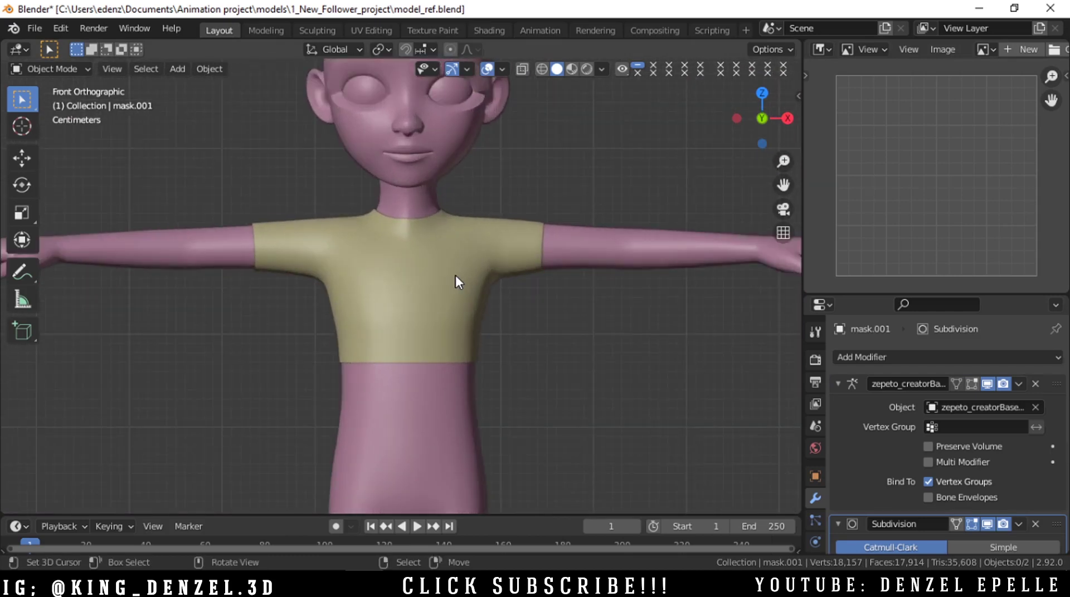
# - Delete the shirt mesh covering the character's torso
pyautogui.click(456, 276)
pyautogui.hotkey('alt', 'a')
pyautogui.click(456, 275)
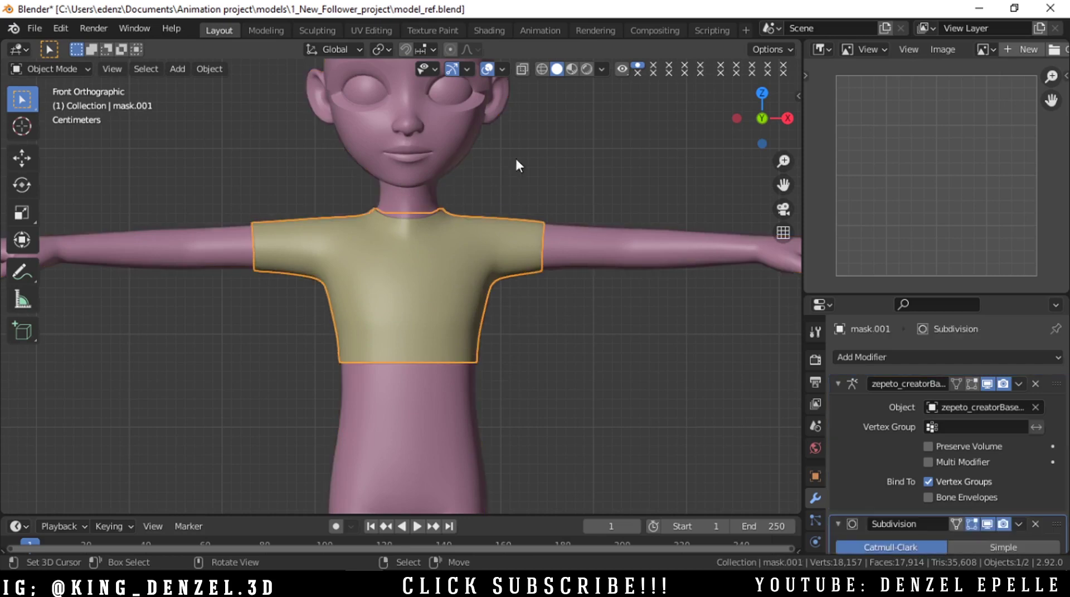
pyautogui.press('x')
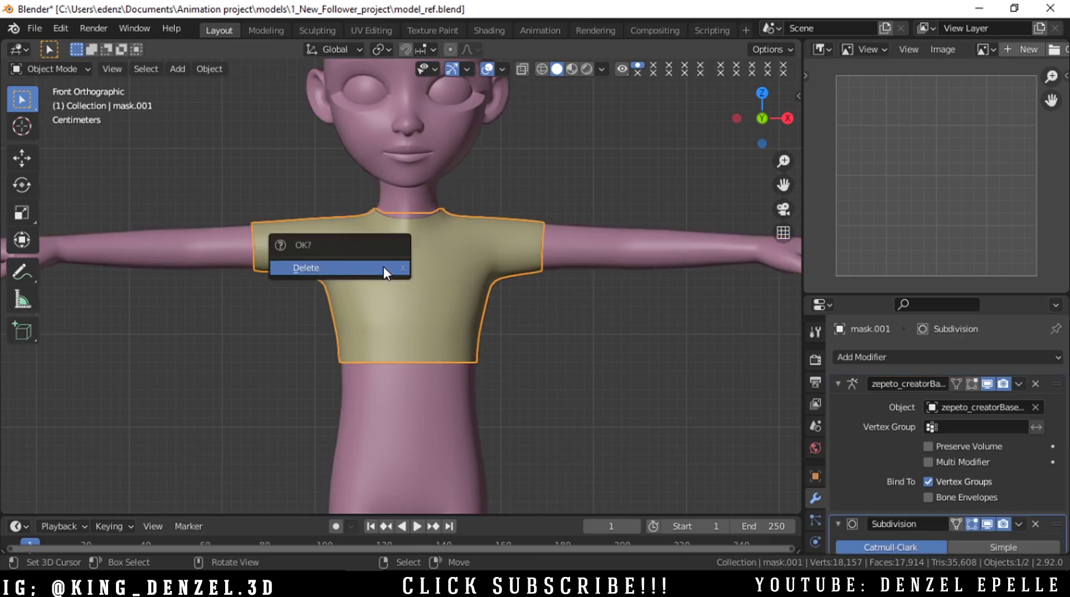
pyautogui.click(384, 266)
# - Examine the bare character body from the front and at an angle, focusing on the torso
pyautogui.scroll(-4, 491, 281)
pyautogui.scroll(3, 449, 279)
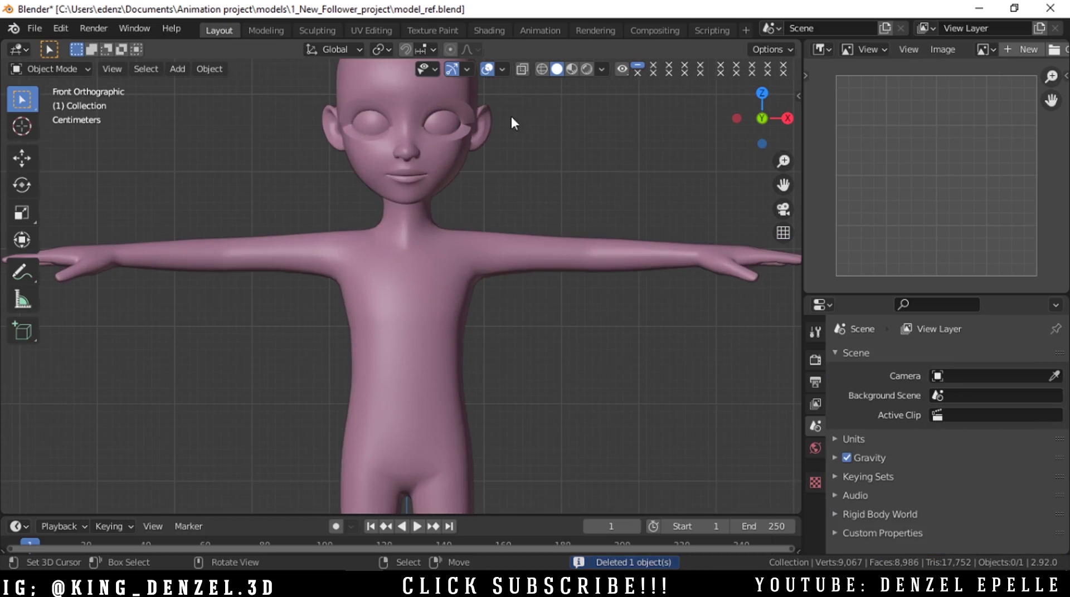
pyautogui.scroll(-4, 432, 272)
pyautogui.moveTo(471, 289); pyautogui.dragTo(565, 92, button='middle')
pyautogui.scroll(2, 565, 91)
pyautogui.click(601, 69)
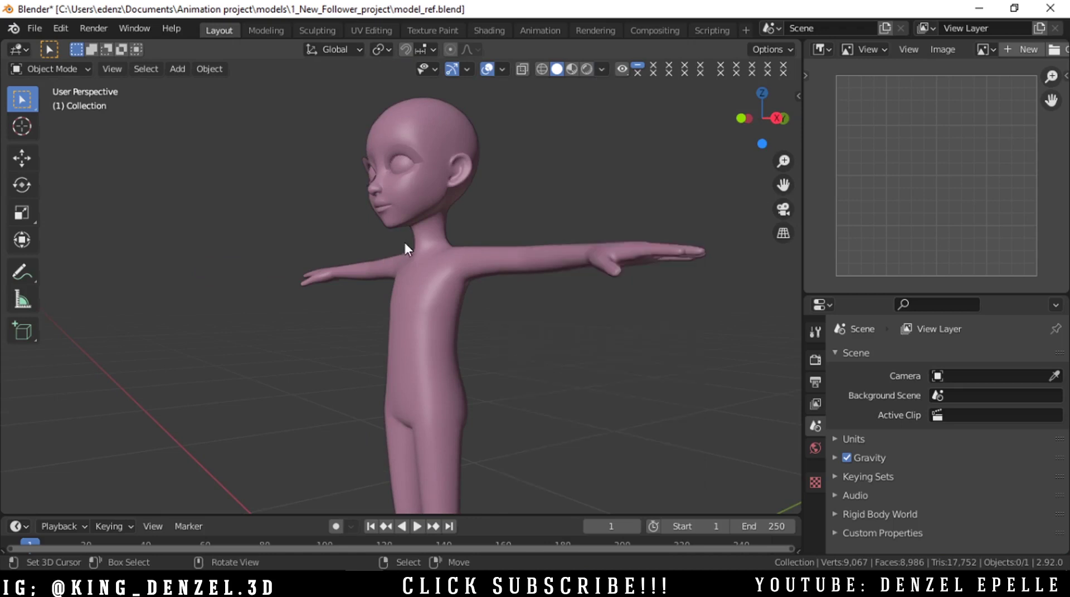
pyautogui.press('`')
pyautogui.click(384, 217)
pyautogui.scroll(3, 473, 292)
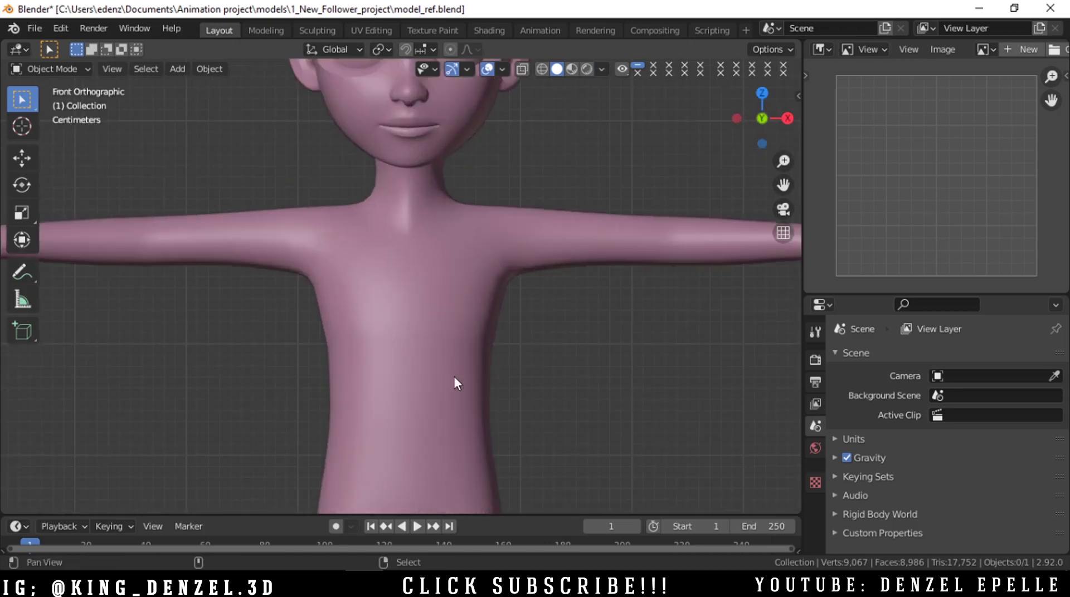
pyautogui.scroll(1, 454, 383)
# - Snap the 3D cursor to a selected edge on the centre of the body mesh's chest and return to Object Mode
pyautogui.click(401, 281)
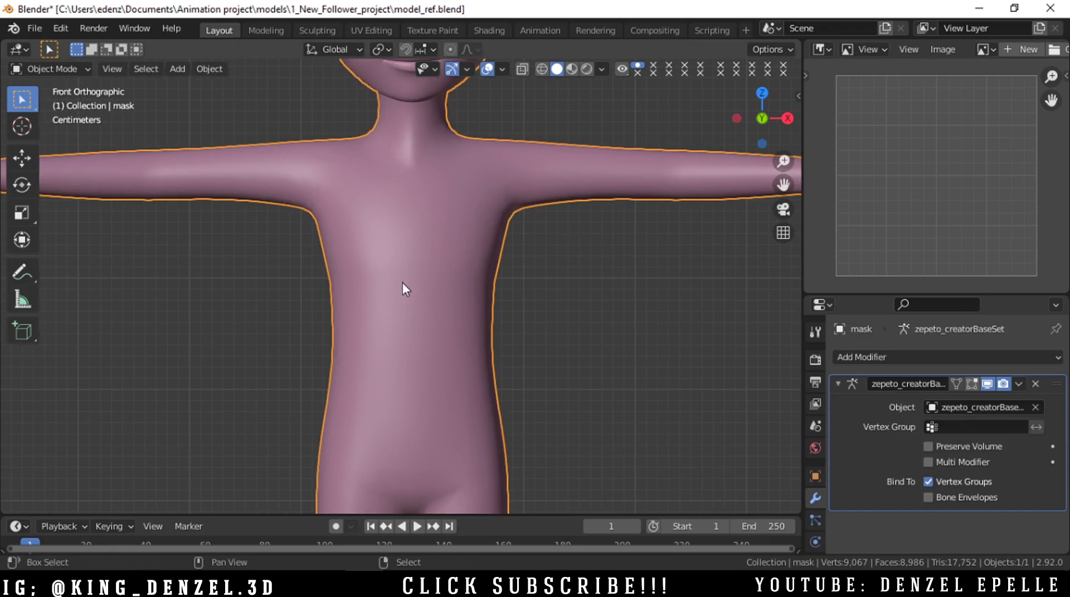
pyautogui.press('Tab')
pyautogui.keyDown('shift'); pyautogui.rightClick(509, 288); pyautogui.keyUp('shift')
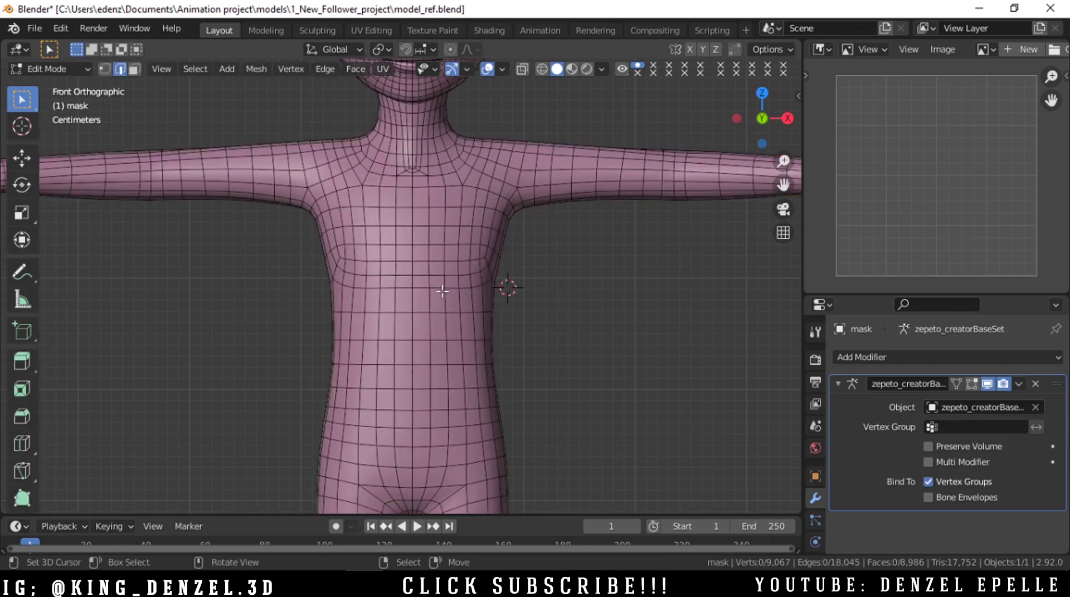
pyautogui.scroll(3, 428, 287)
pyautogui.hotkey('shift', 's')
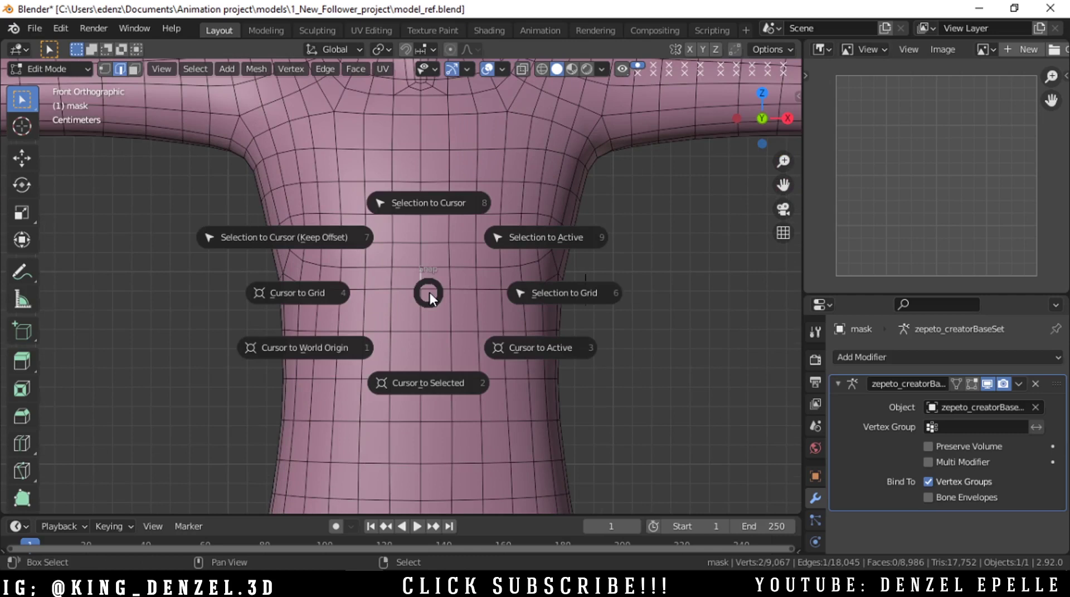
pyautogui.click(420, 405)
pyautogui.hotkey('ctrl', 'Tab')
pyautogui.click(511, 333)
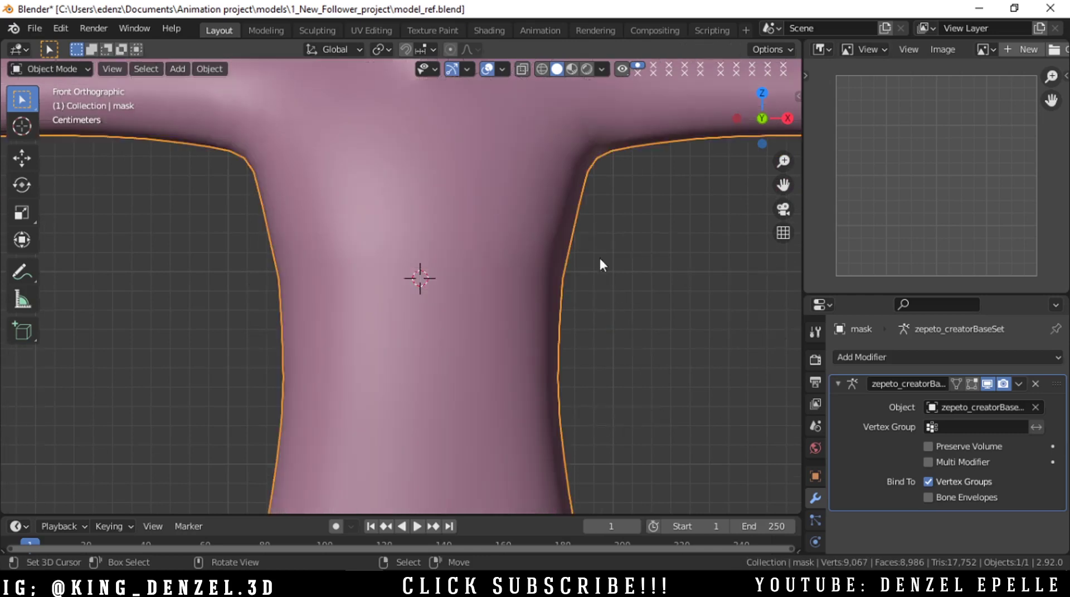
pyautogui.scroll(-5, 402, 337)
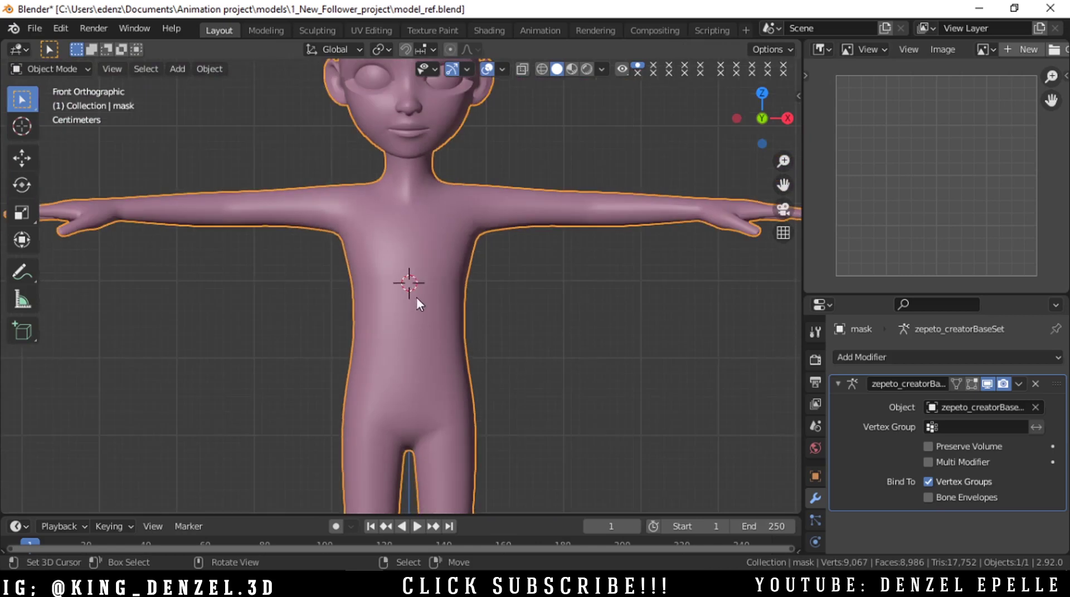
pyautogui.scroll(5, 416, 297)
pyautogui.hotkey('ctrl', 'Tab')
pyautogui.press('Escape')
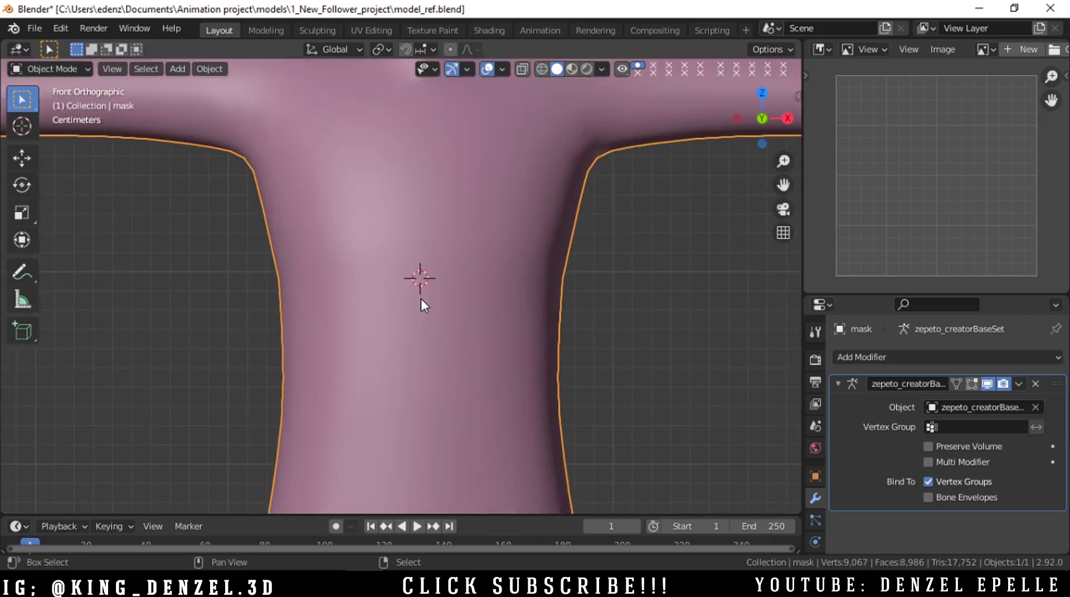
# - Add a plane at the 3D cursor and rotate it 90 degrees about the X axis
pyautogui.hotkey('shift', 'a')
pyautogui.moveTo(409, 250)
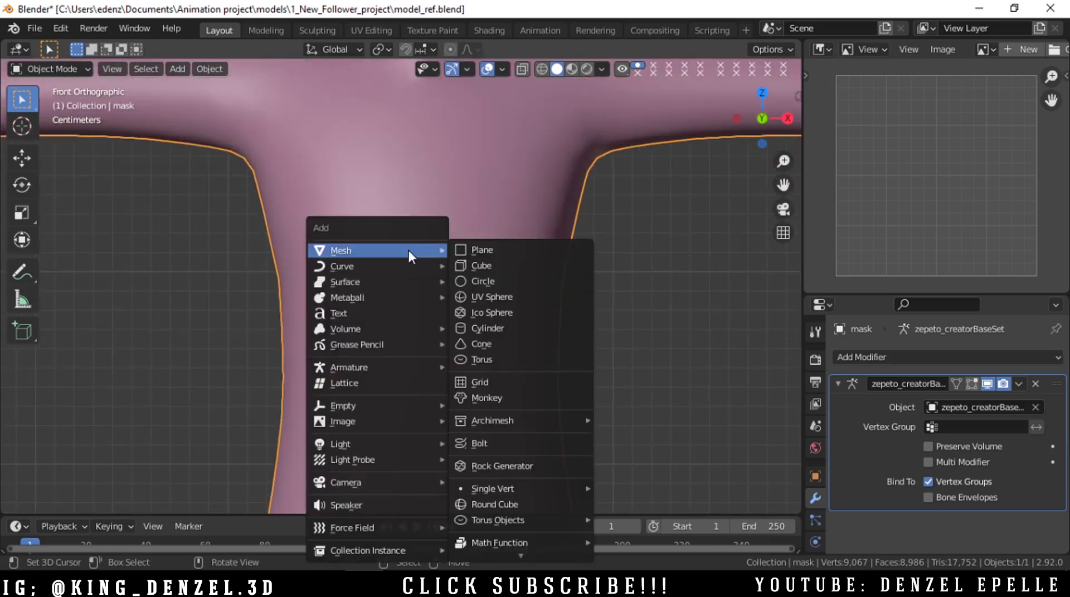
pyautogui.click(488, 248)
pyautogui.press('r')
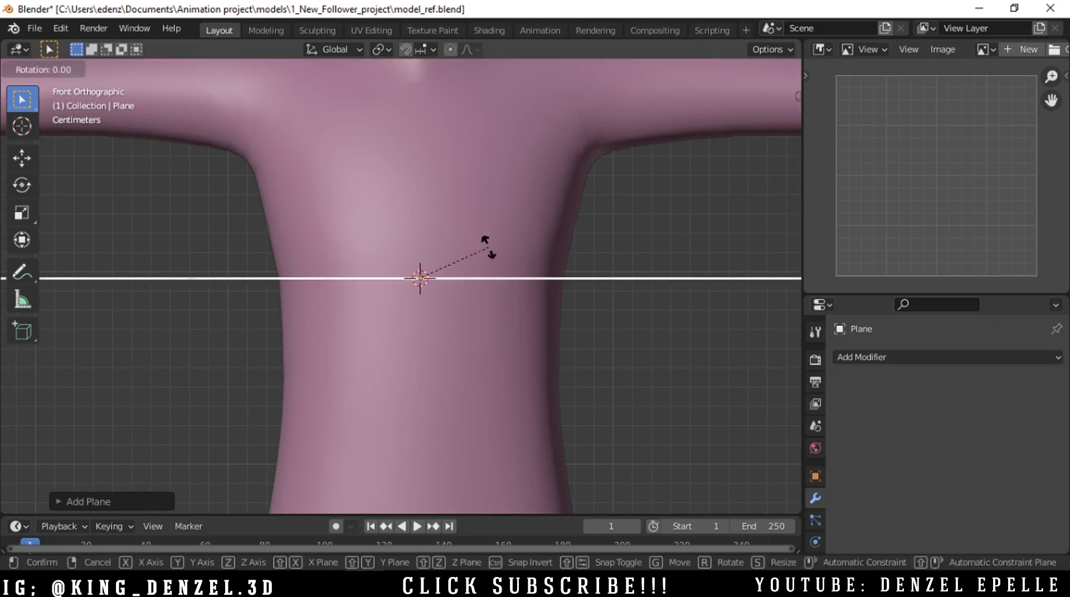
pyautogui.press('x')
pyautogui.press('9')
pyautogui.press('0')
pyautogui.press('Return')
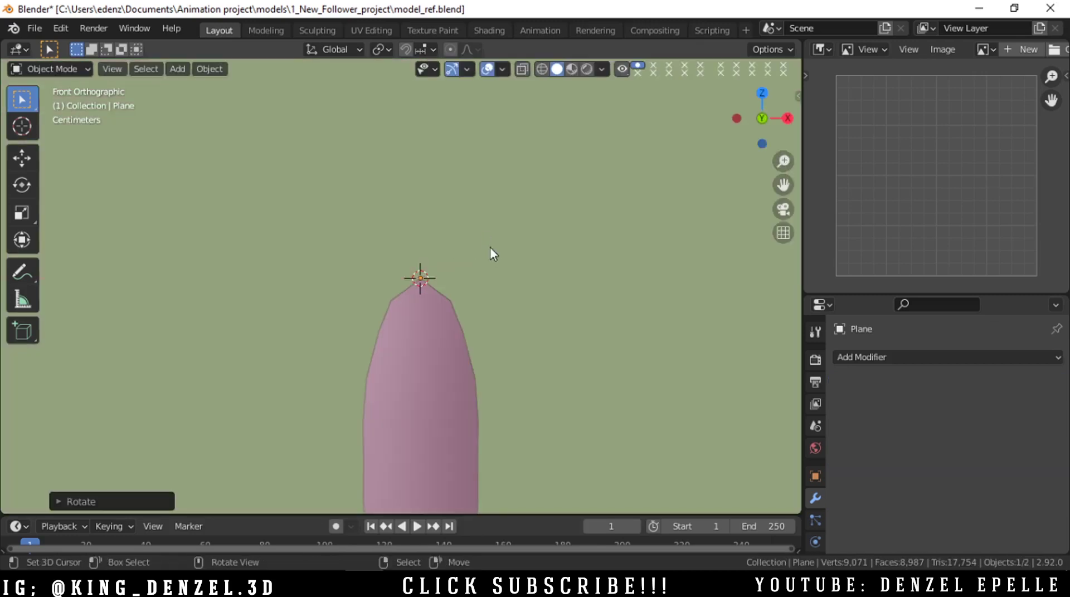
pyautogui.scroll(-10, 497, 259)
pyautogui.scroll(3, 507, 288)
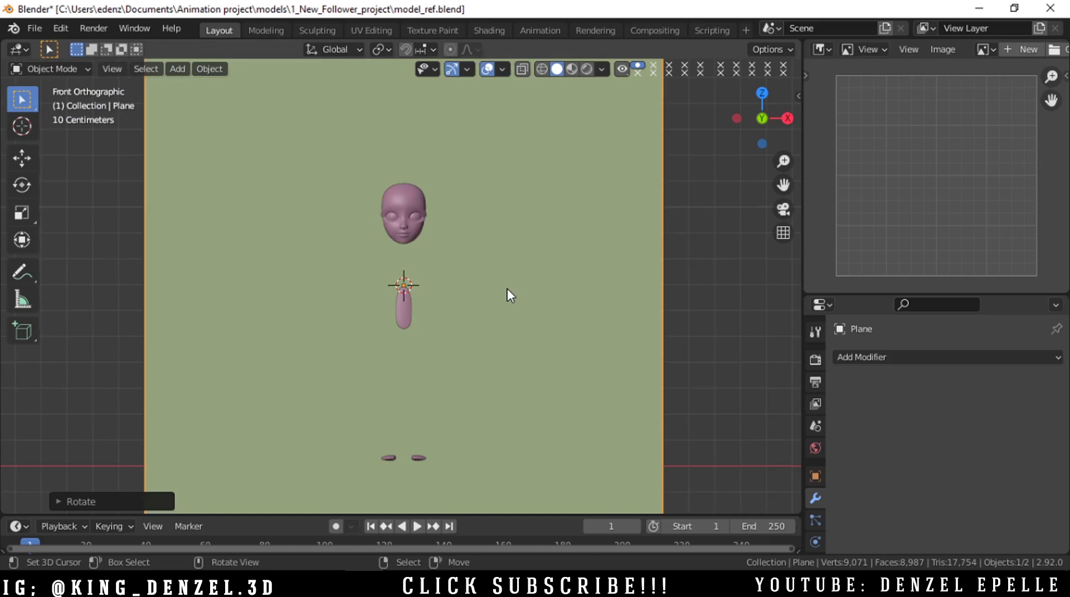
pyautogui.scroll(-1, 507, 289)
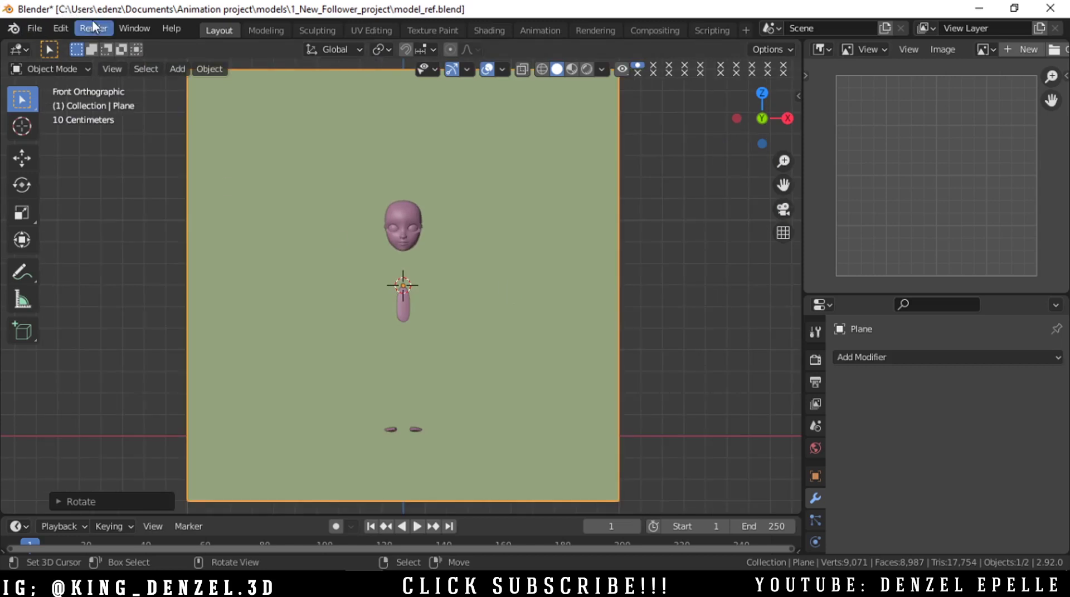
# - Install the add-on shortcut_VUr-master.zip from the Add_ons folder through the preferences
pyautogui.click(61, 29)
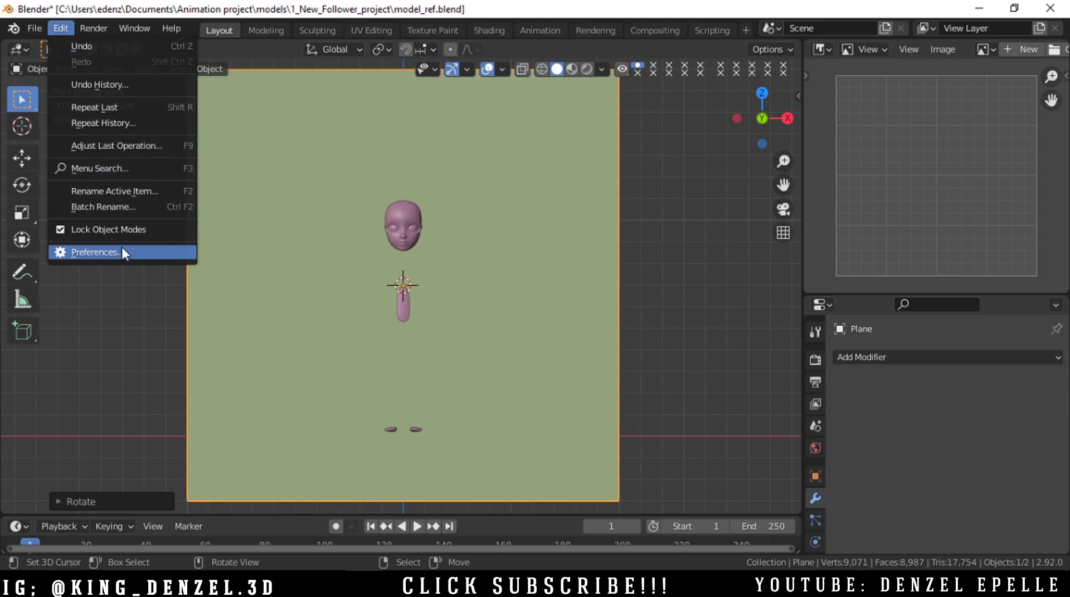
pyautogui.click(95, 252)
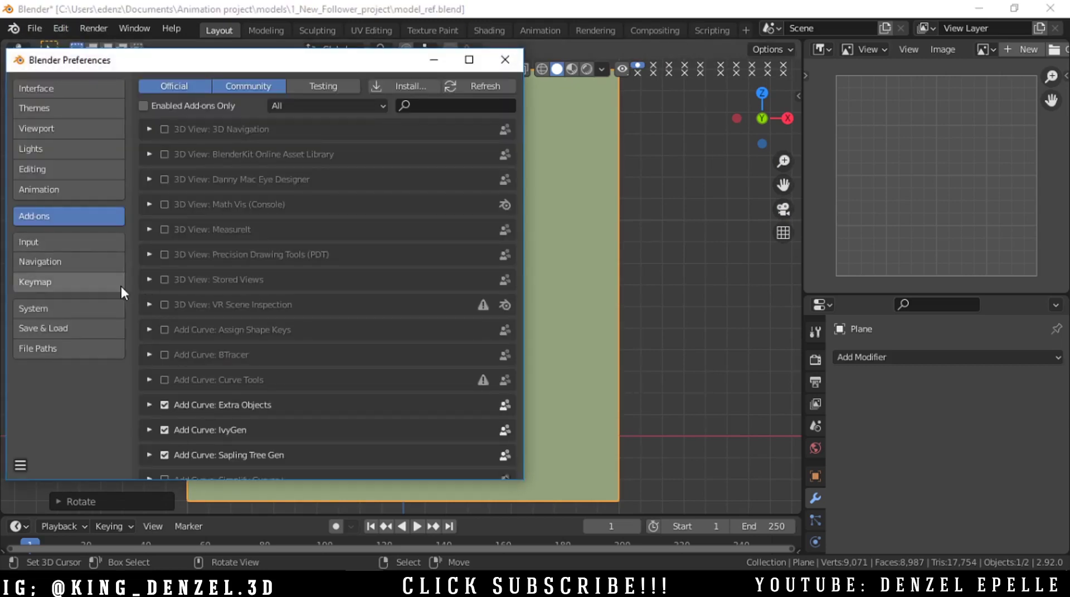
pyautogui.click(401, 87)
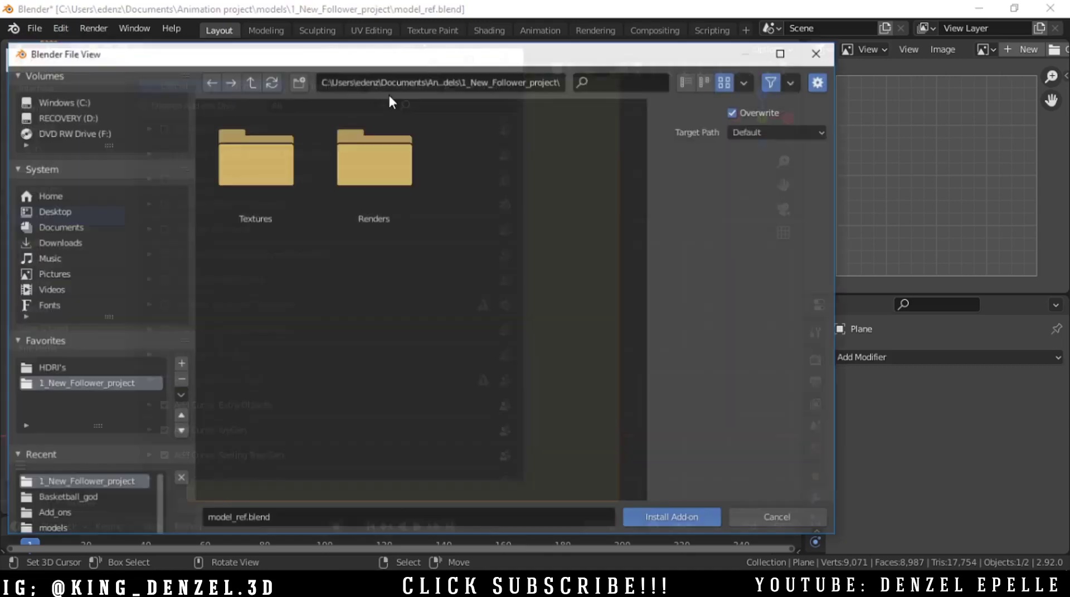
pyautogui.scroll(-3, 38, 426)
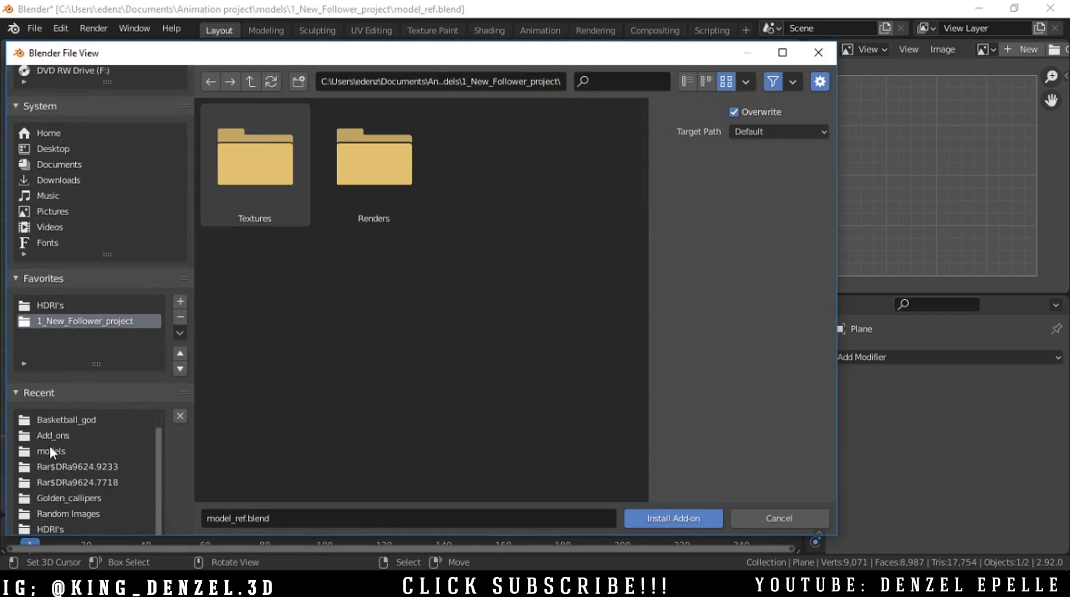
pyautogui.click(54, 434)
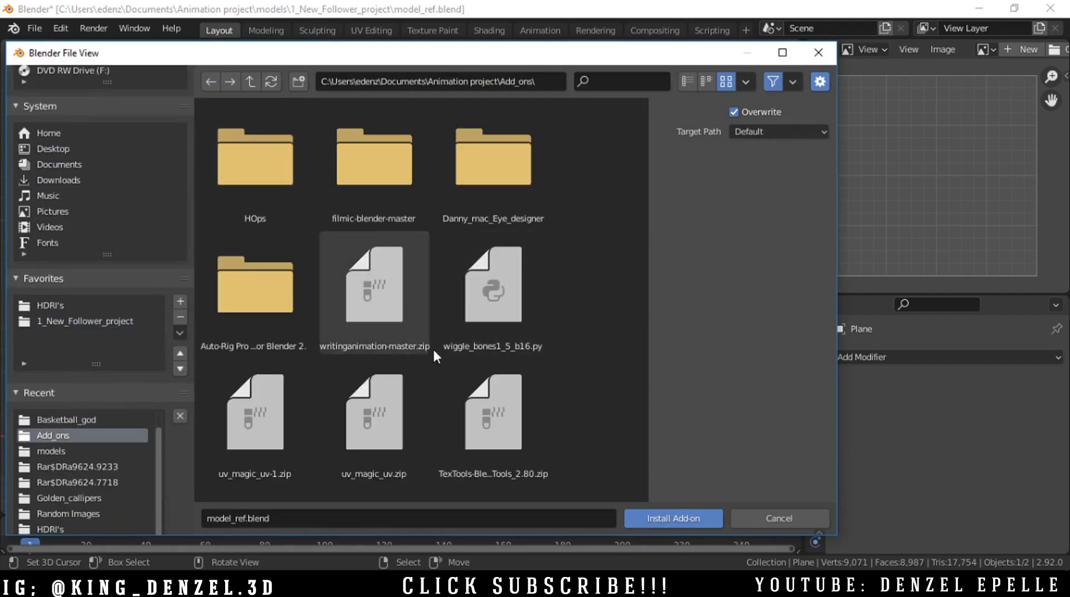
pyautogui.scroll(-1, 440, 347)
pyautogui.scroll(-5, 444, 355)
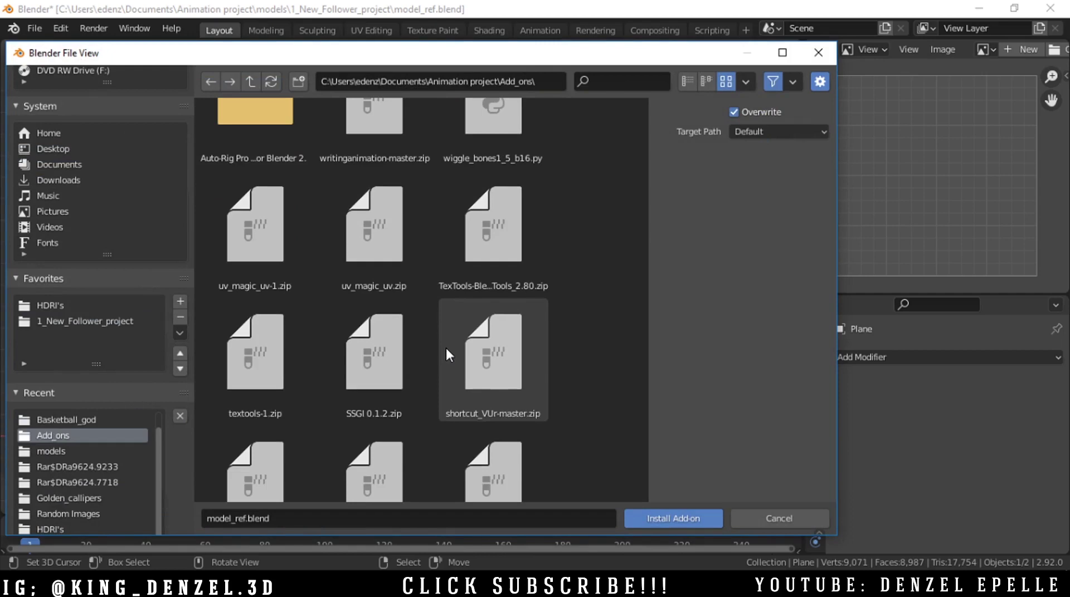
pyautogui.scroll(-1, 446, 347)
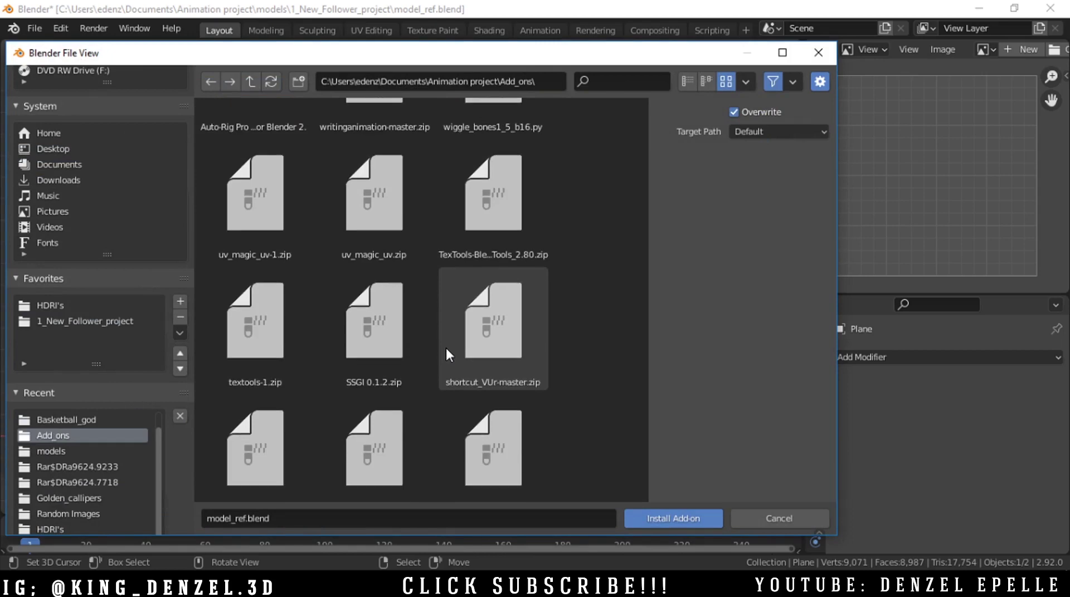
pyautogui.click(446, 346)
pyautogui.click(702, 522)
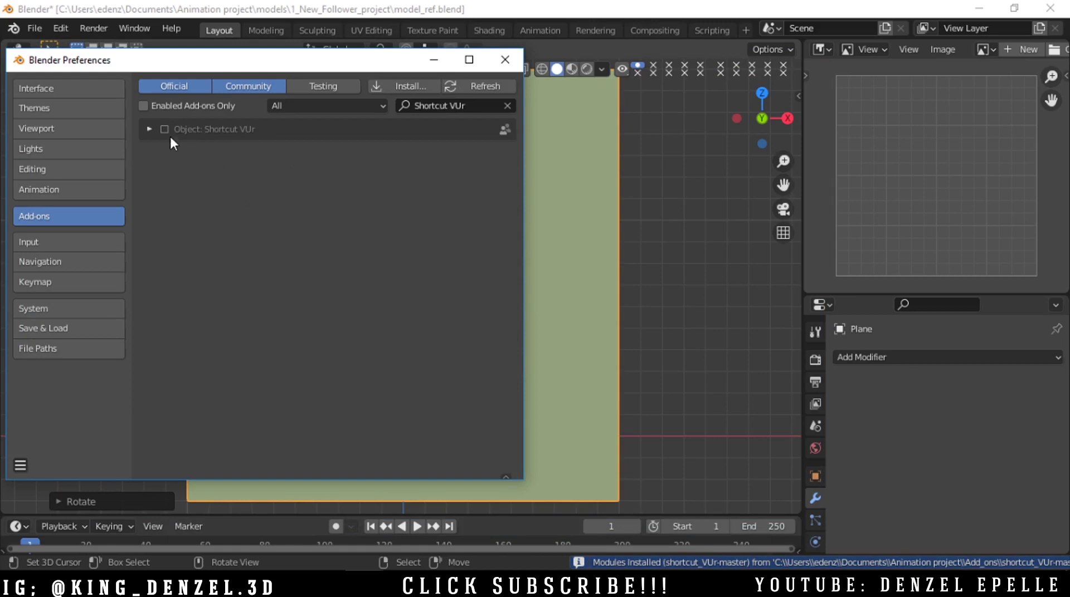
# - Enable the Shortcut VUr add-on, save the preferences and close their window
pyautogui.click(164, 129)
pyautogui.click(20, 464)
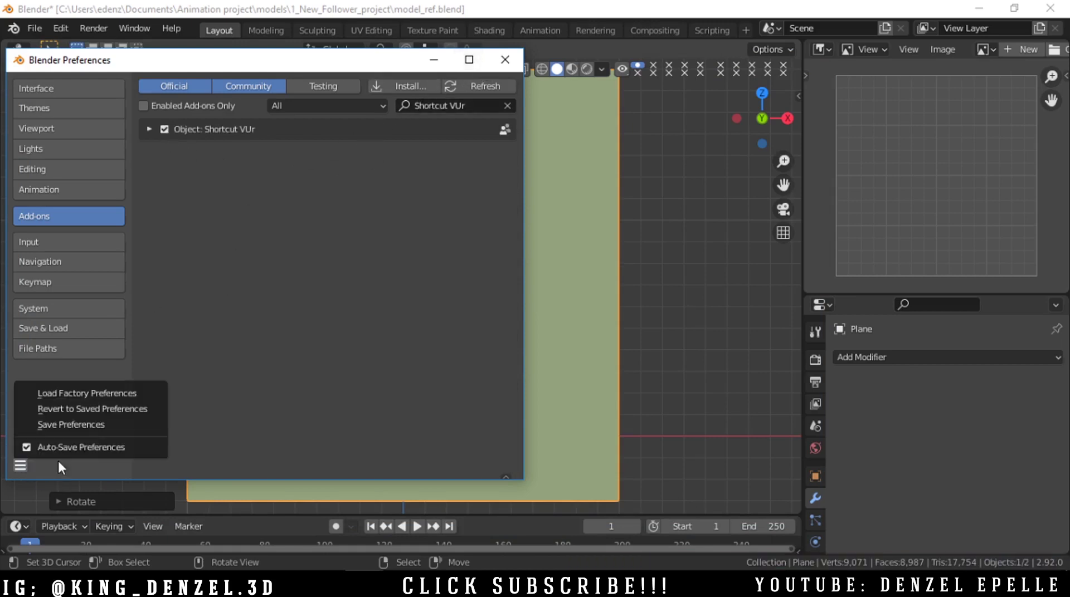
pyautogui.click(76, 424)
pyautogui.click(505, 60)
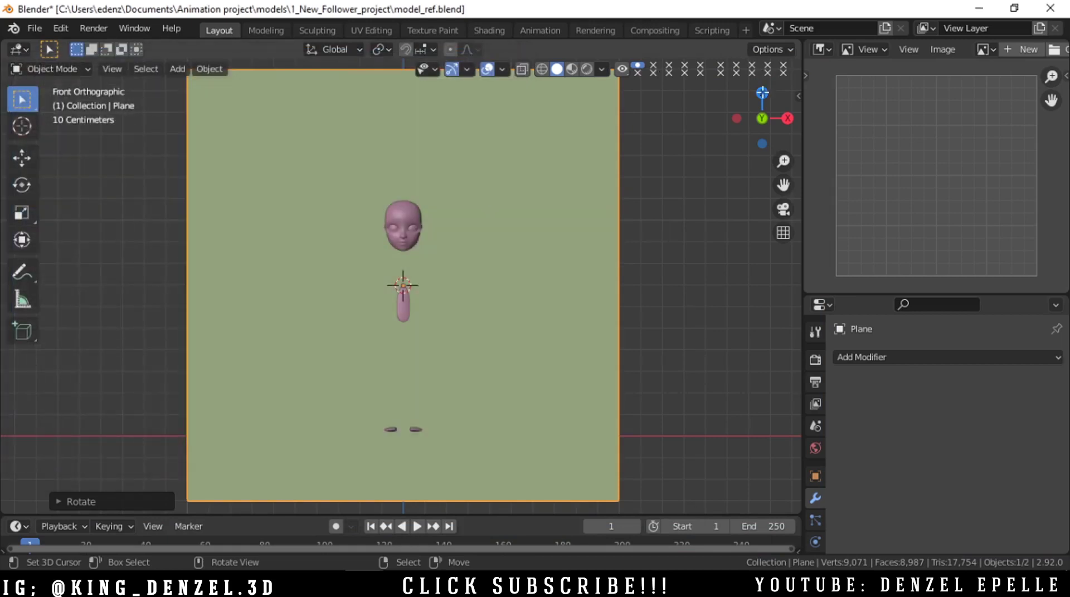
# - Start the Shortcut VUr key display for the 3D viewport, with its dock on the Right
pyautogui.press('r')
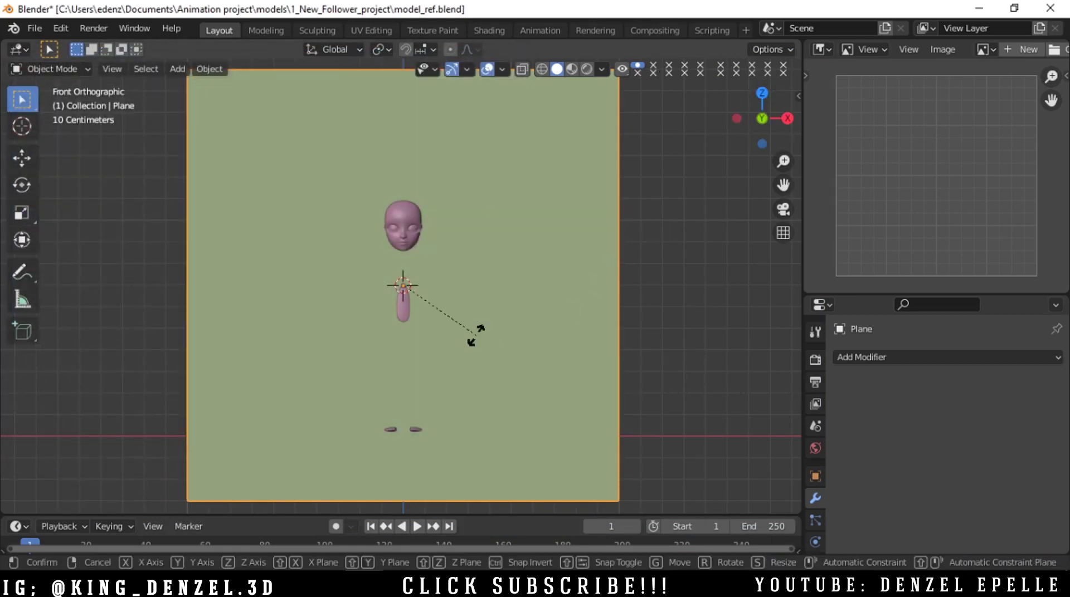
pyautogui.press('Escape')
pyautogui.press('n')
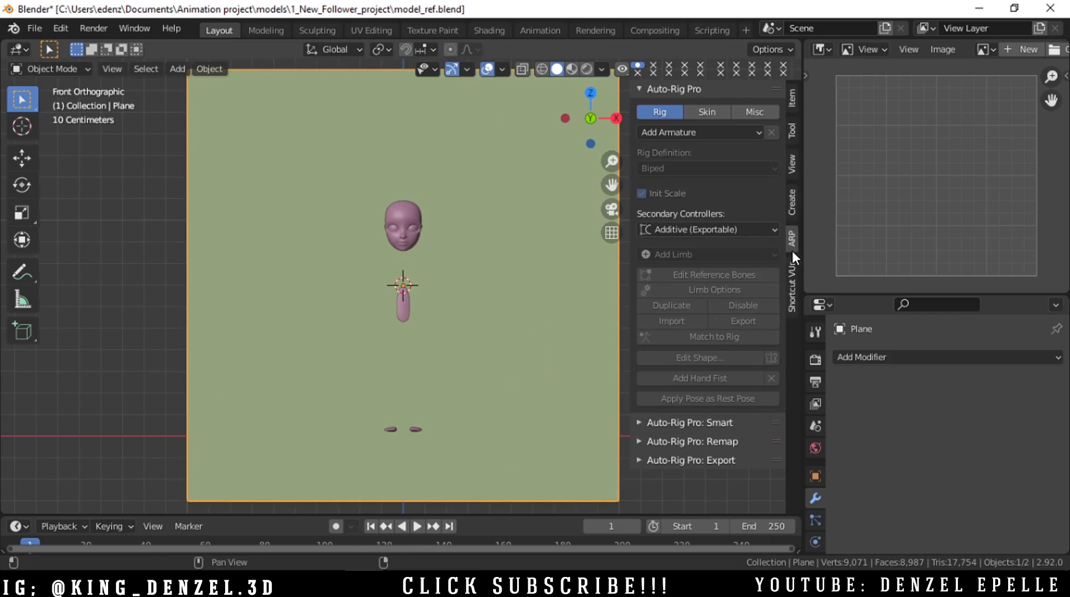
pyautogui.click(792, 284)
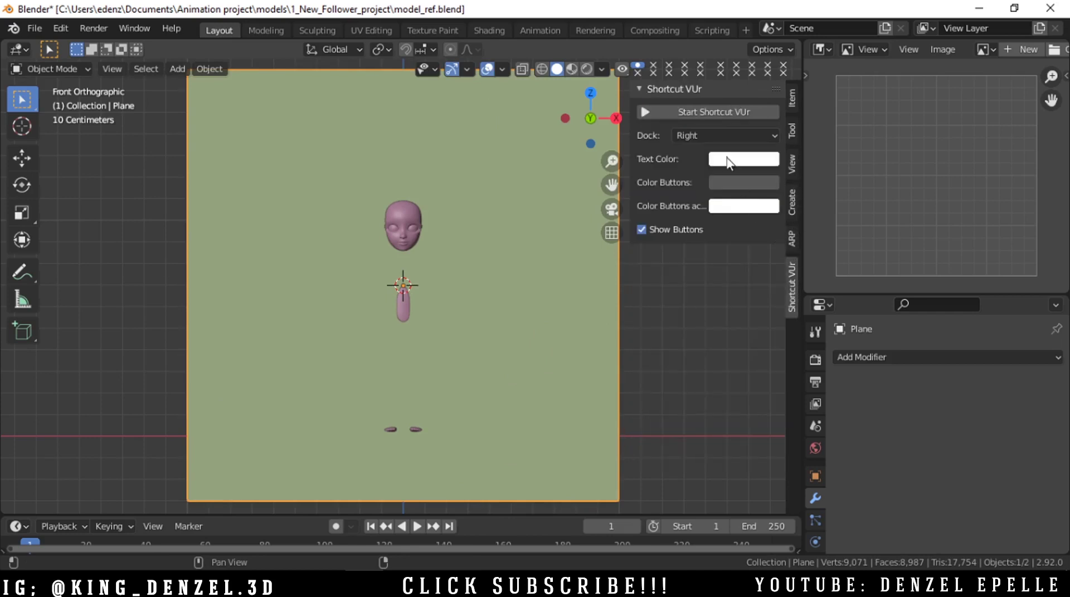
pyautogui.click(720, 112)
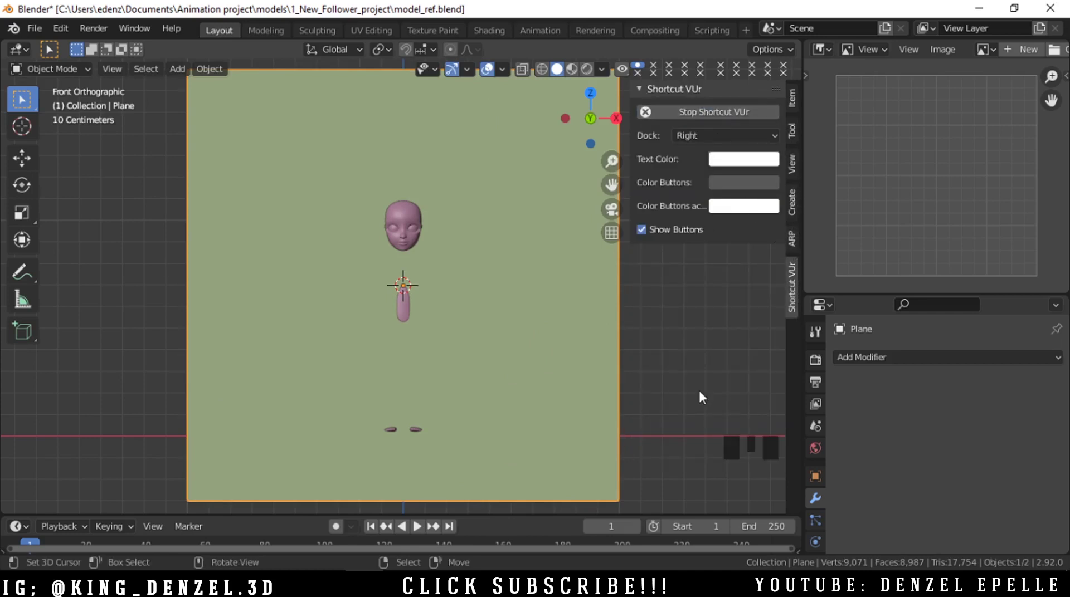
pyautogui.rightClick(501, 420)
pyautogui.click(497, 409)
pyautogui.rightClick(496, 409)
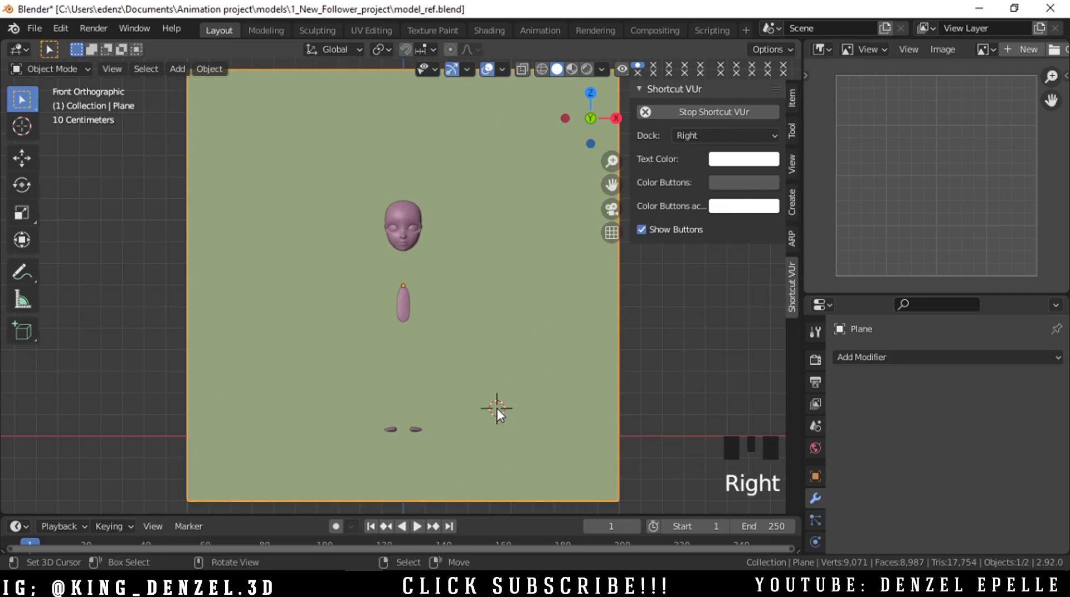
pyautogui.click(497, 407)
pyautogui.rightClick(497, 407)
pyautogui.rightClick(496, 406)
pyautogui.rightClick(497, 407)
pyautogui.click(496, 407)
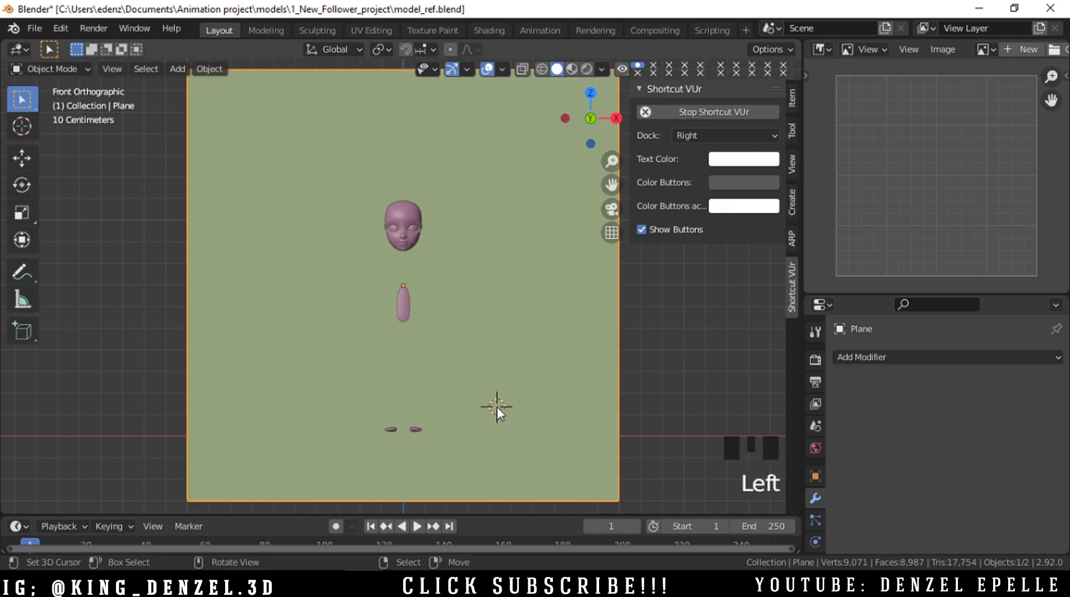
pyautogui.press('r')
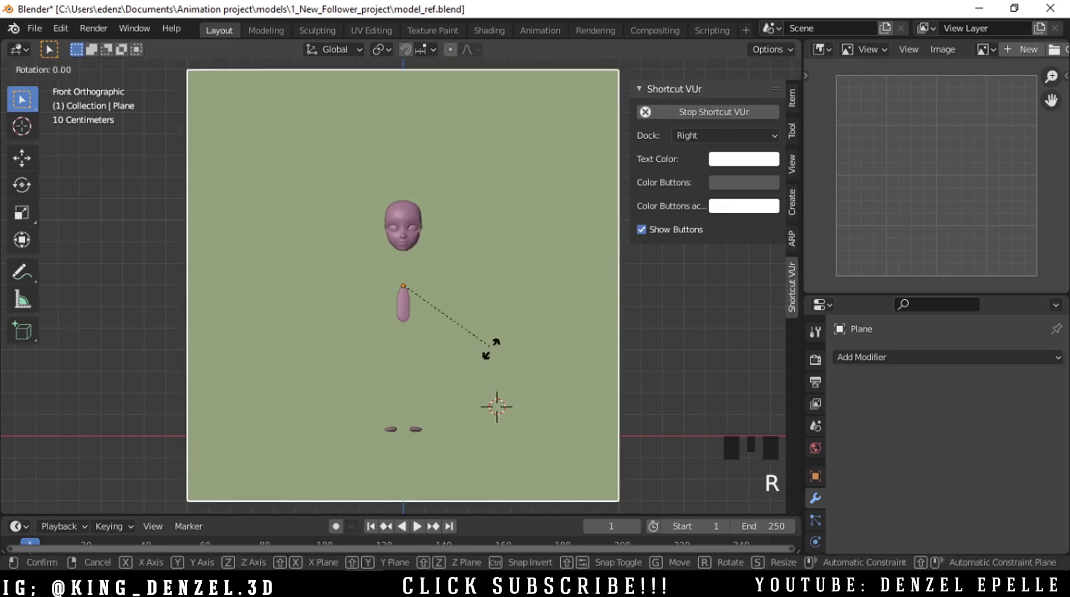
pyautogui.press('r')
pyautogui.rightClick(511, 426)
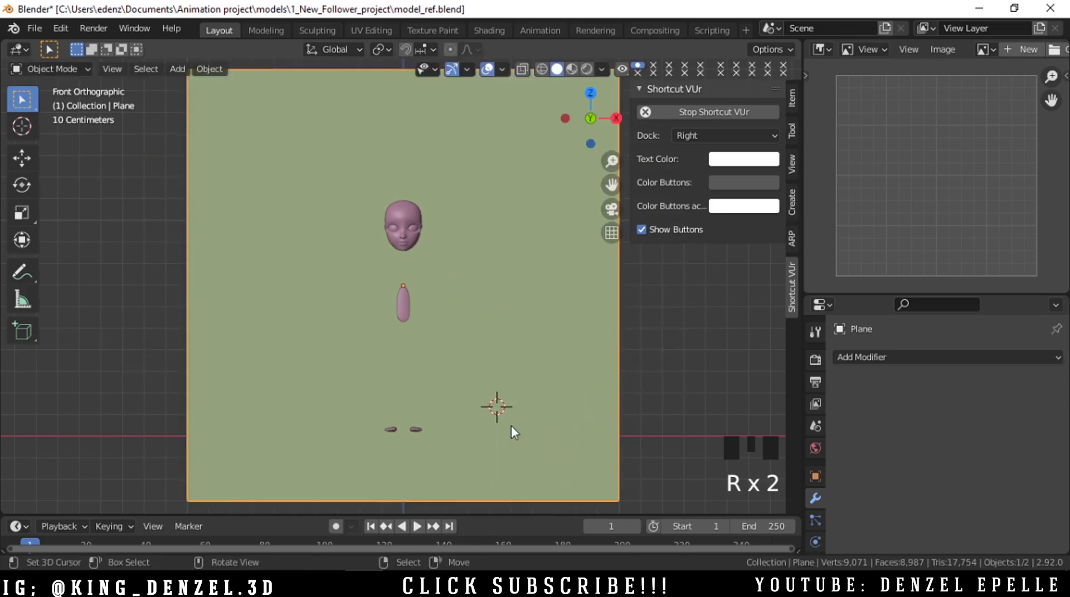
pyautogui.press('r')
pyautogui.rightClick(493, 337)
pyautogui.press('r')
pyautogui.rightClick(512, 319)
pyautogui.press('r')
pyautogui.rightClick(707, 439)
pyautogui.click(568, 401)
pyautogui.press('a')
pyautogui.press('a')
pyautogui.press('a')
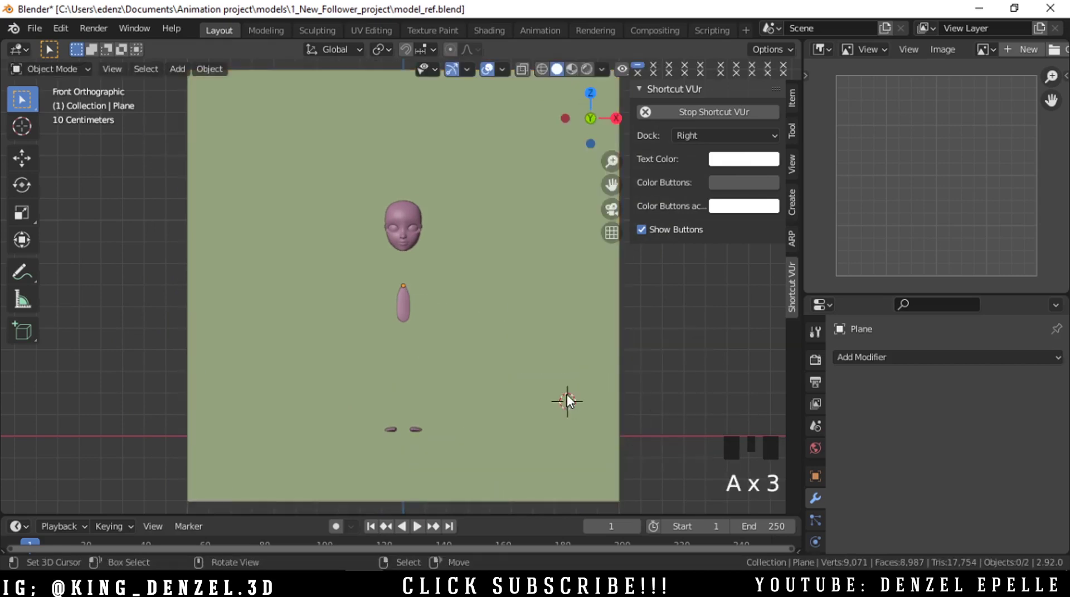
# - Hide the Shortcut VUr settings beside the 3D viewport and leave everything deselected
pyautogui.press('n')
pyautogui.scroll(-1, 484, 357)
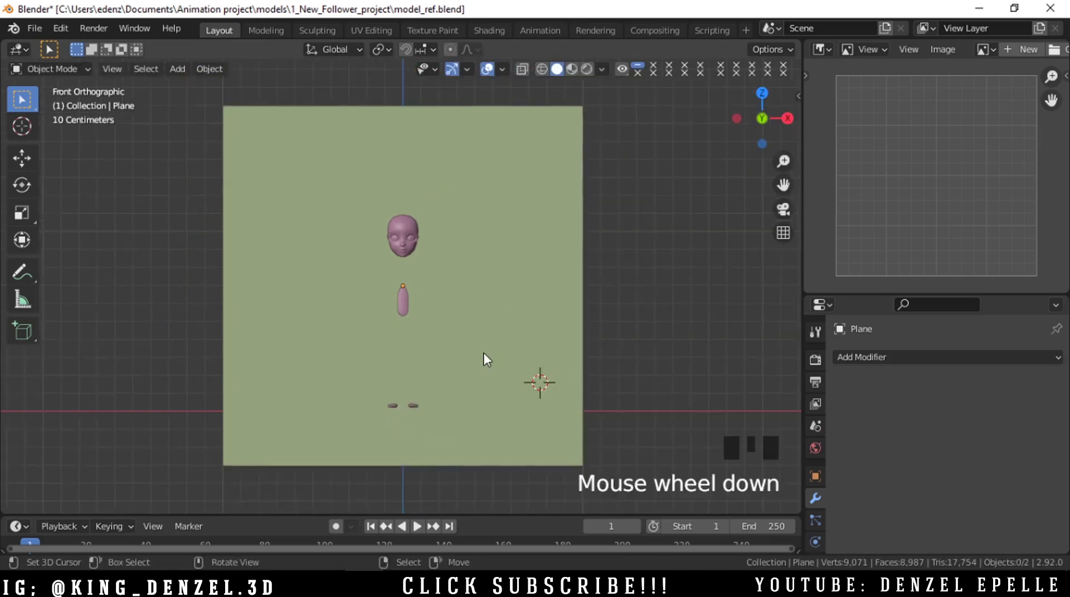
pyautogui.keyDown('shift'); pyautogui.moveTo(483, 354); pyautogui.dragTo(524, 340, button='middle'); pyautogui.keyUp('shift')
pyautogui.scroll(-5, 523, 338)
pyautogui.scroll(6, 524, 335)
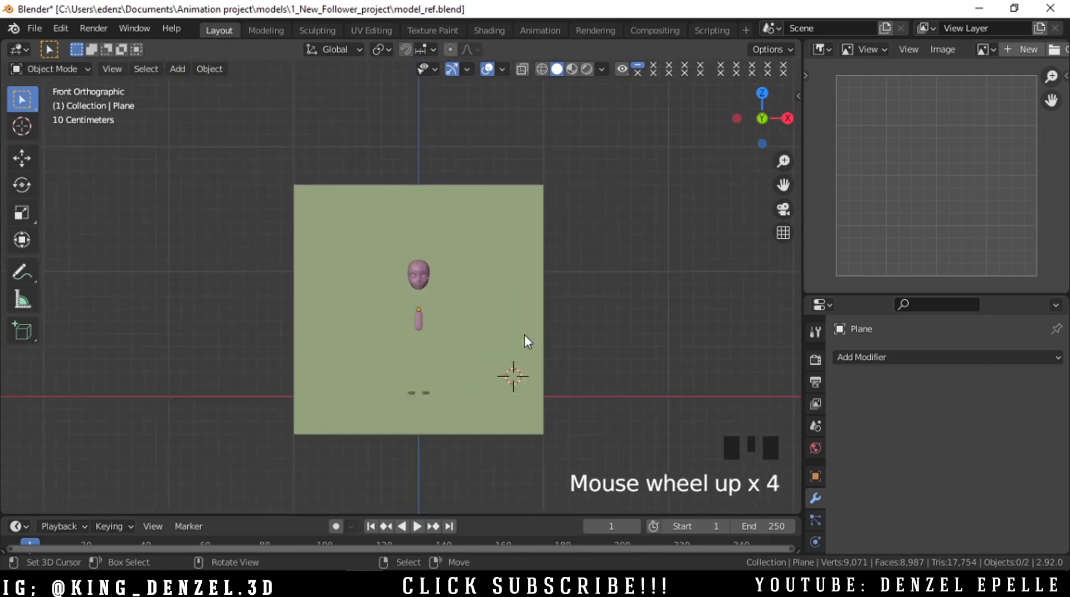
pyautogui.scroll(-4, 523, 336)
pyautogui.scroll(4, 523, 336)
pyautogui.scroll(-2, 524, 335)
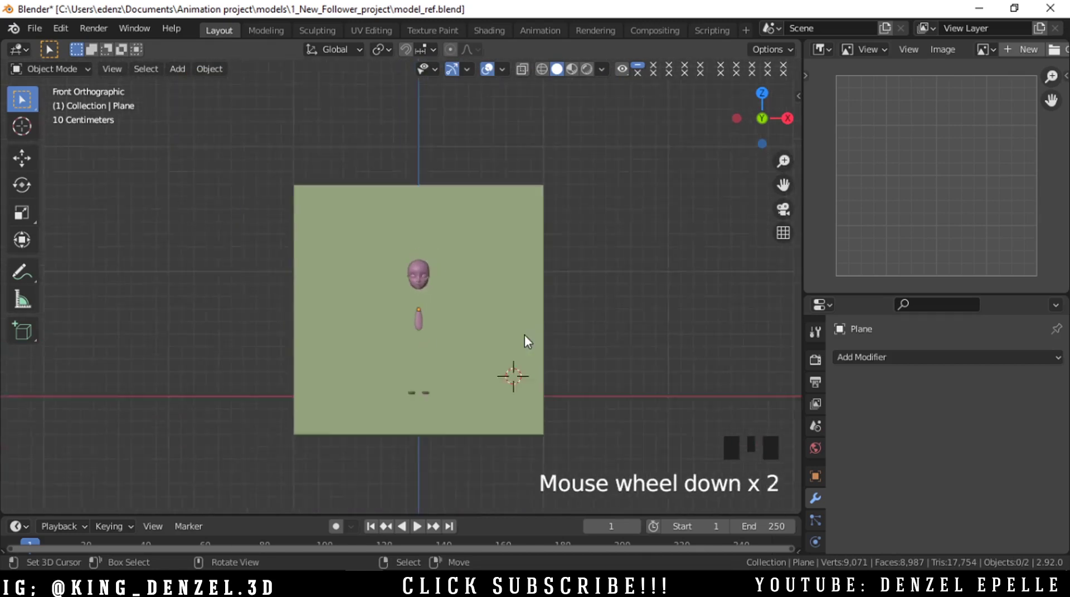
pyautogui.scroll(4, 524, 336)
pyautogui.rightClick(525, 333)
pyautogui.press('a')
pyautogui.press('a')
pyautogui.press('a')
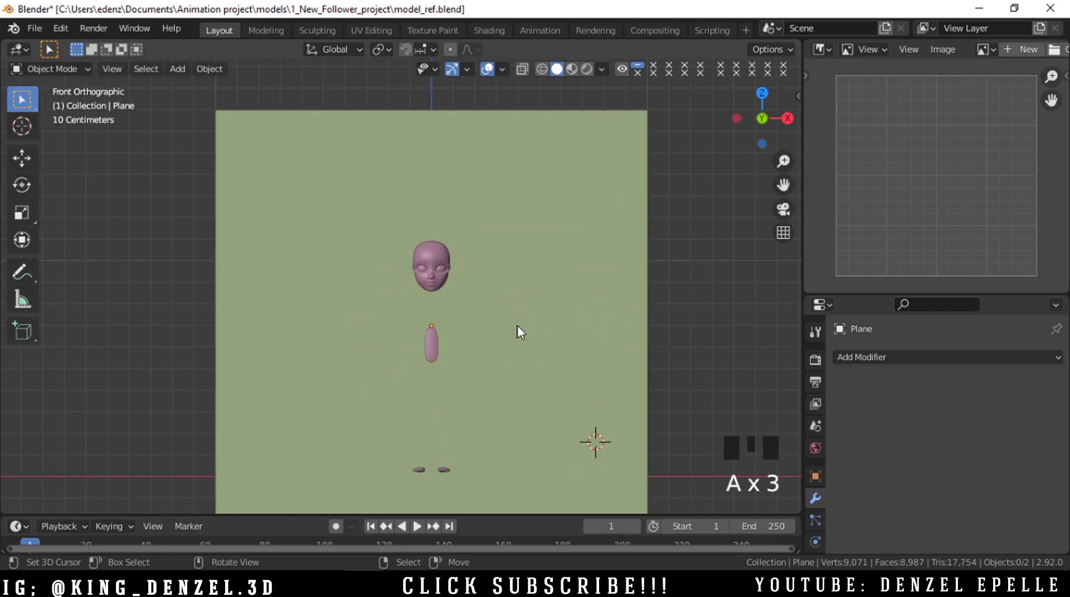
# - Select the plane, enter Edit Mode and scale it down to roughly the width of the character's torso
pyautogui.rightClick(514, 297)
pyautogui.press('Tab')
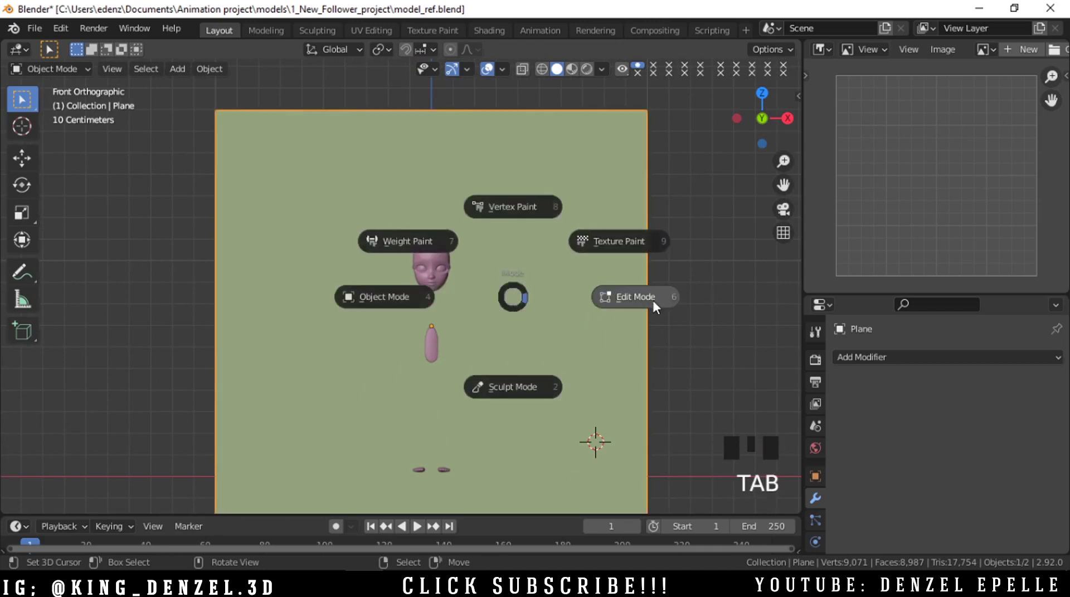
pyautogui.click(653, 300)
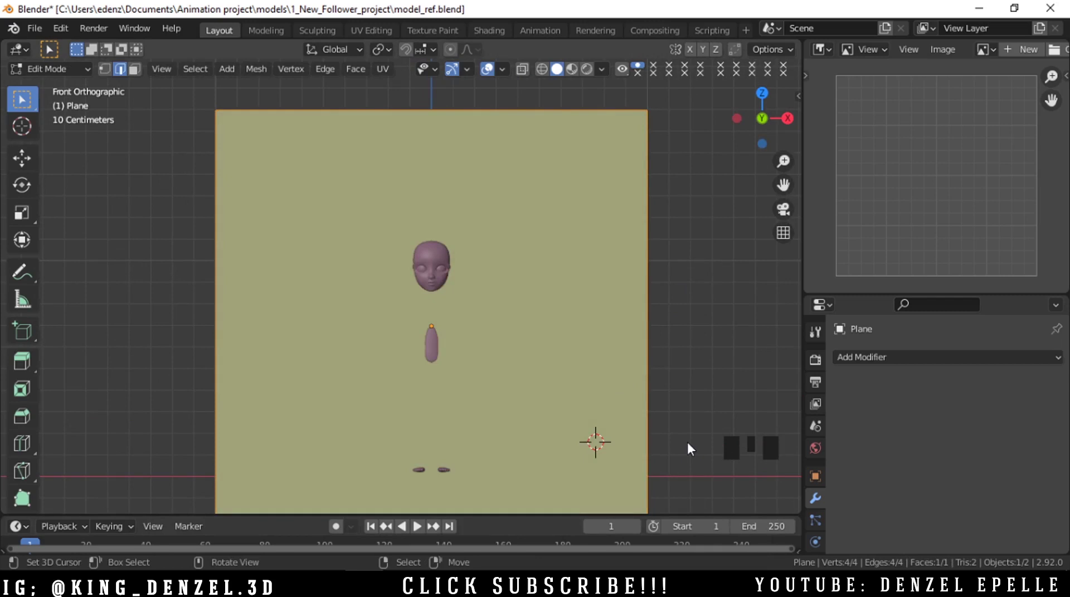
pyautogui.press('s')
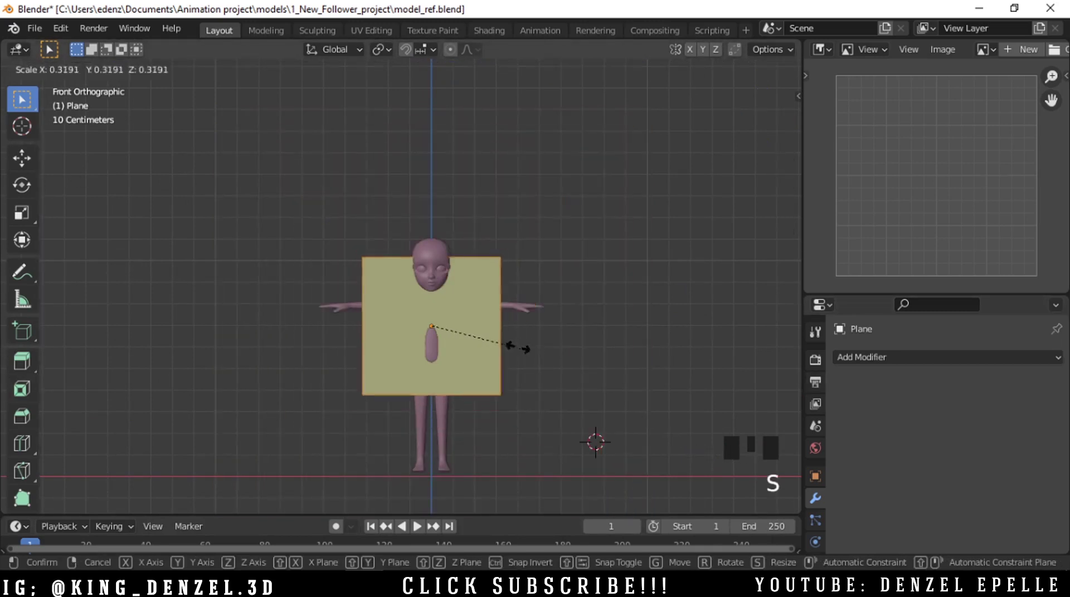
pyautogui.click(480, 342)
pyautogui.scroll(5, 475, 332)
pyautogui.scroll(2, 501, 364)
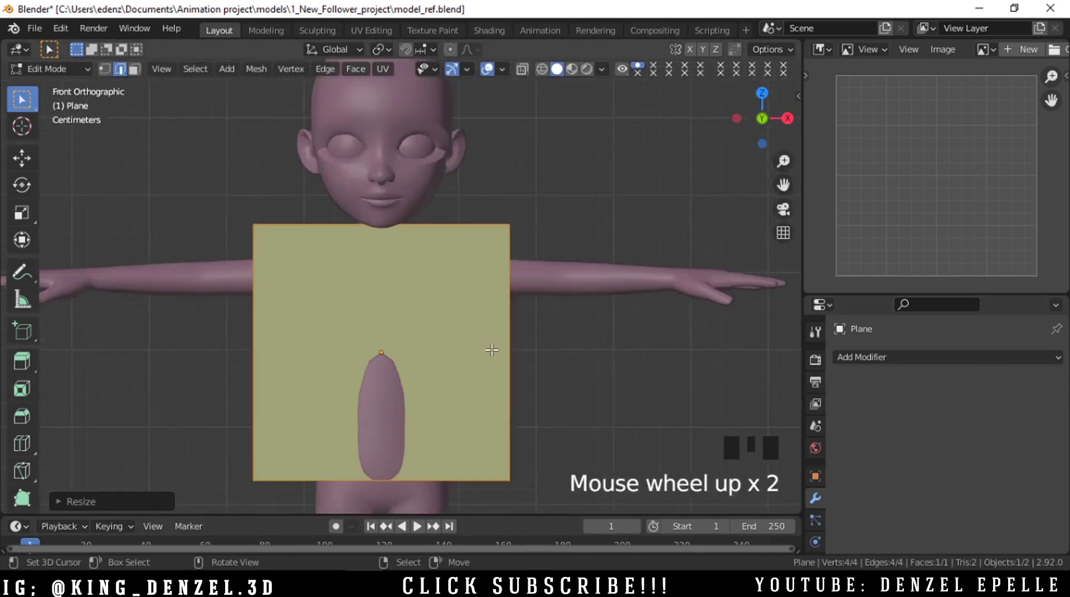
pyautogui.press('s')
pyautogui.click(477, 376)
# - In the right view, move the plane about -0.035 m along Y, in front of the chest
pyautogui.press('`')
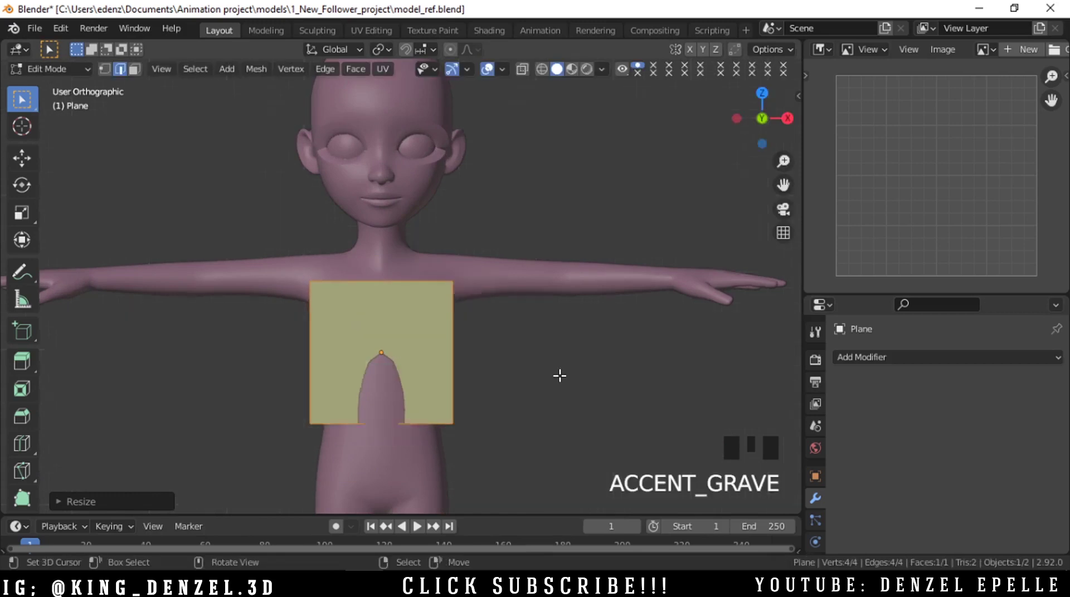
pyautogui.scroll(2, 483, 374)
pyautogui.press('g')
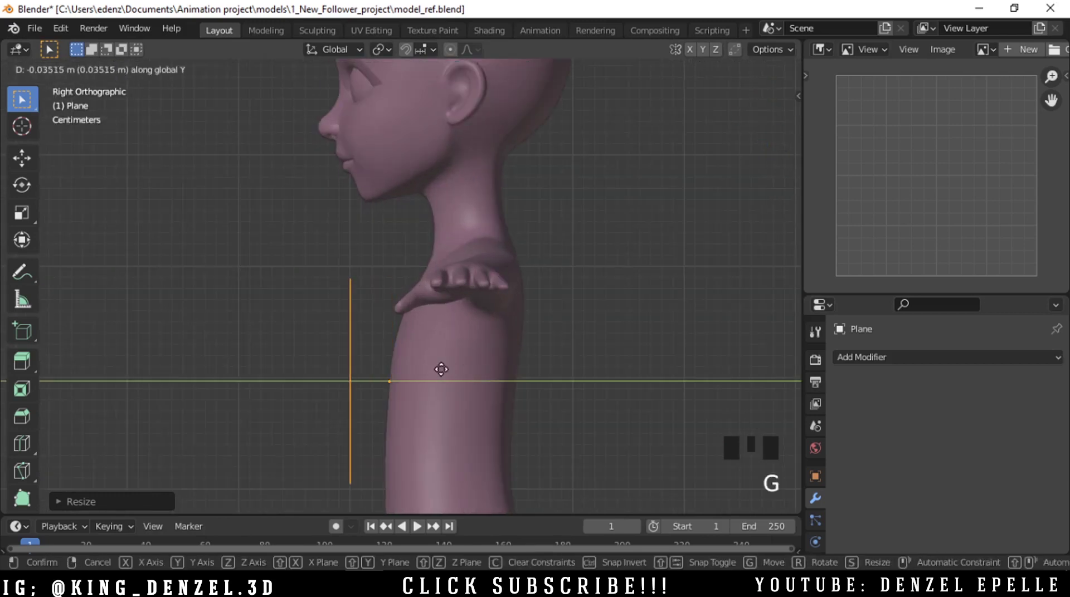
pyautogui.click(440, 370)
# - In the front view, move the plane along X until its inner edge is near the body's centre line, and return to Object Mode
pyautogui.press('`')
pyautogui.scroll(1, 447, 375)
pyautogui.keyDown('shift'); pyautogui.moveTo(446, 375); pyautogui.dragTo(509, 351, button='middle'); pyautogui.keyUp('shift')
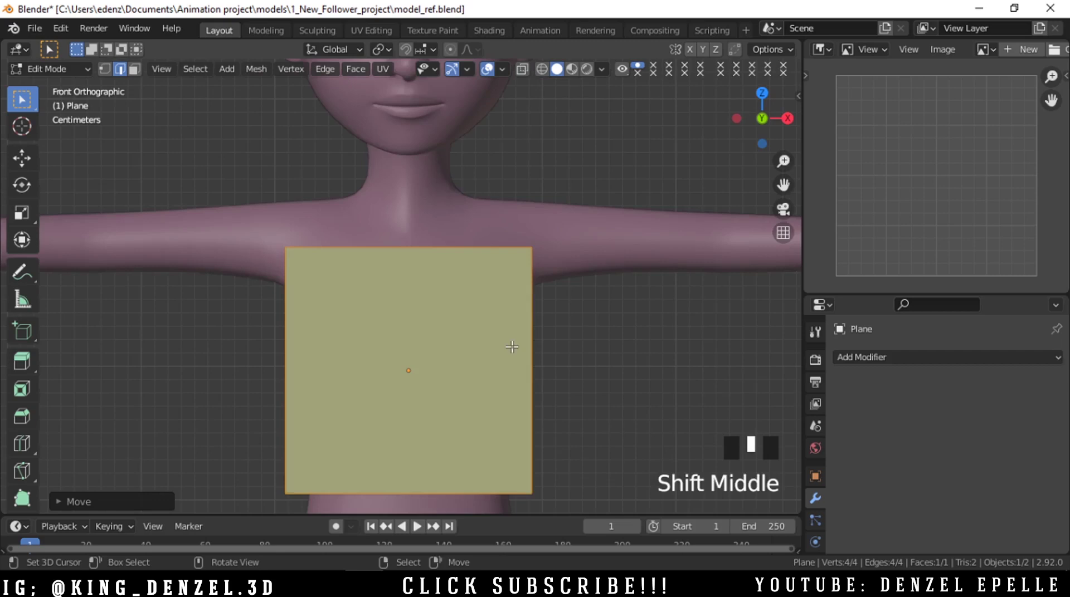
pyautogui.scroll(-2, 490, 301)
pyautogui.press('g')
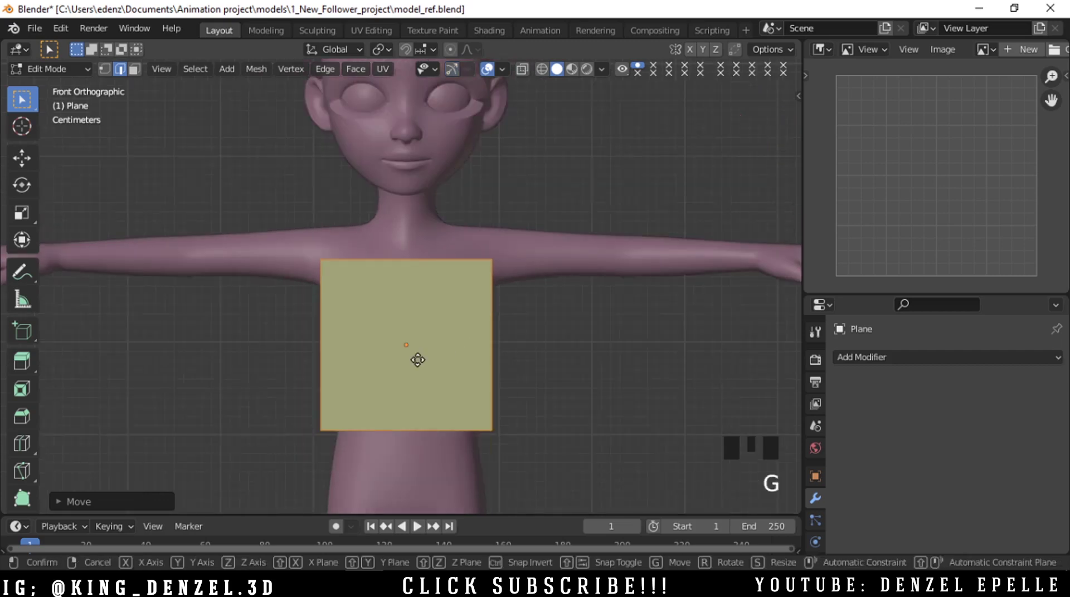
pyautogui.press('x')
pyautogui.click(506, 364)
pyautogui.press('Tab')
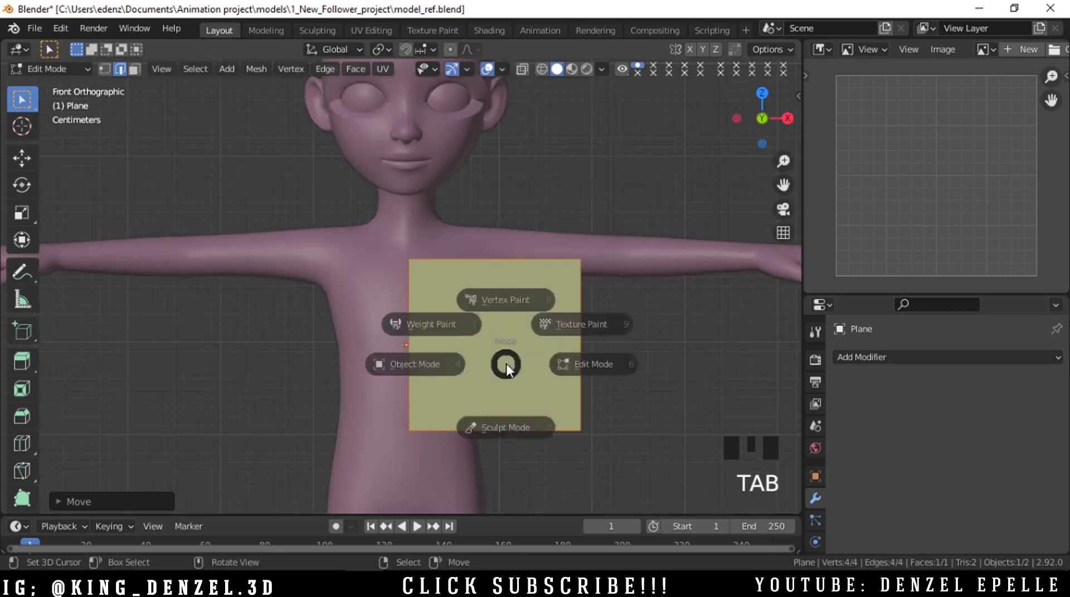
# - Add a Mirror modifier on the X axis to the plane and enable Clipping
pyautogui.click(868, 363)
pyautogui.click(867, 363)
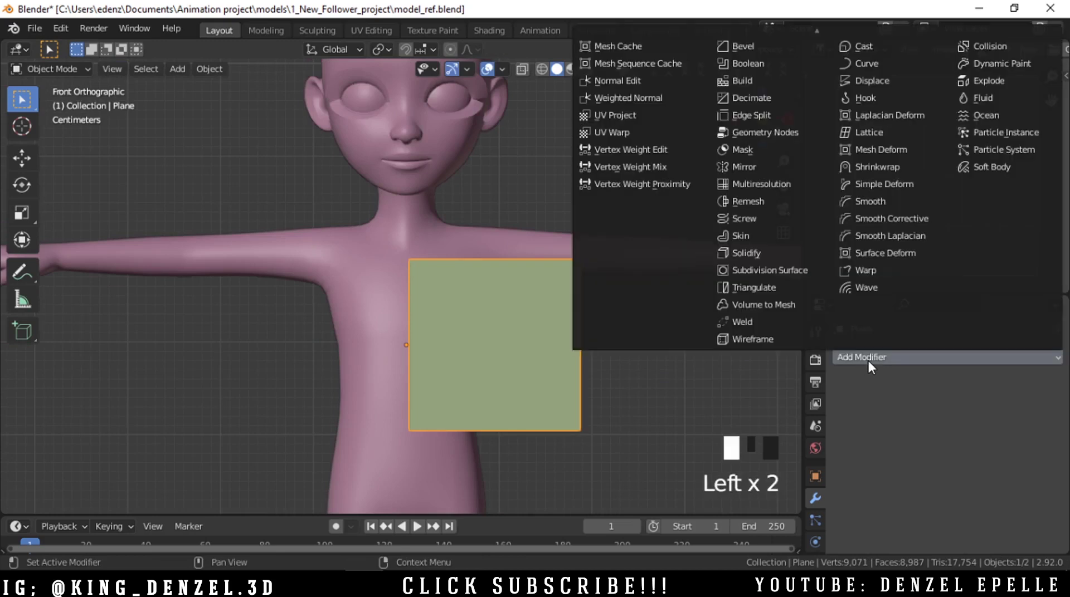
pyautogui.click(756, 169)
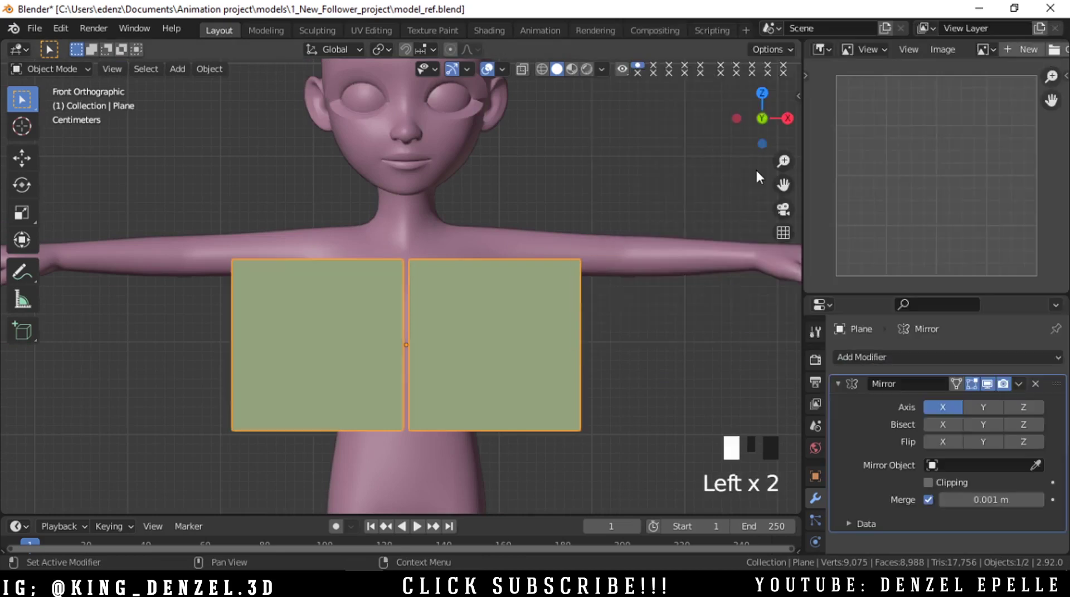
pyautogui.scroll(2, 493, 378)
pyautogui.keyDown('shift'); pyautogui.moveTo(494, 378); pyautogui.dragTo(479, 324, button='middle'); pyautogui.keyUp('shift')
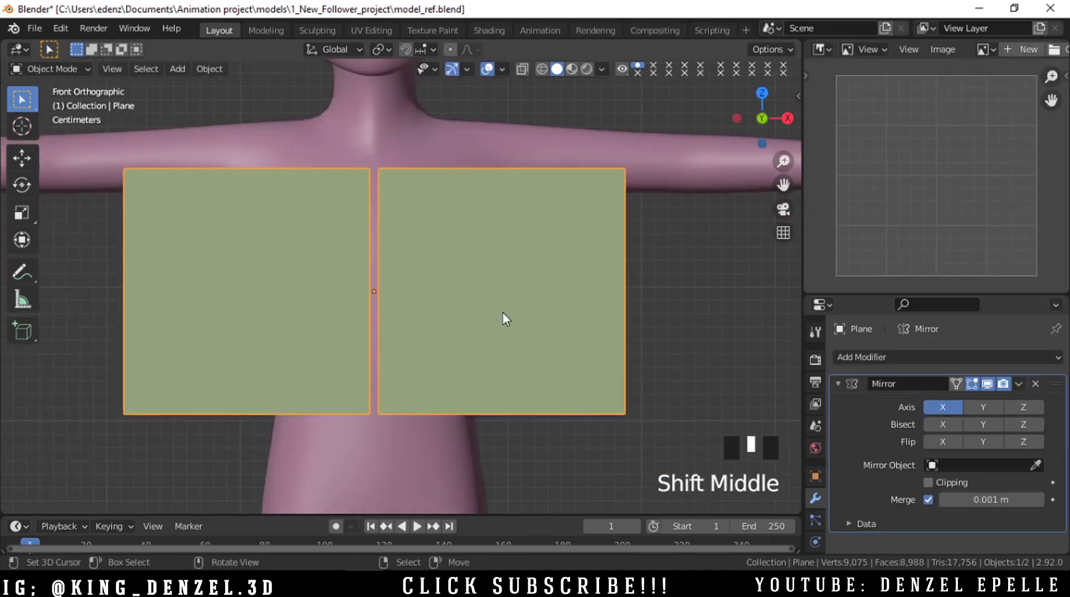
pyautogui.click(930, 482)
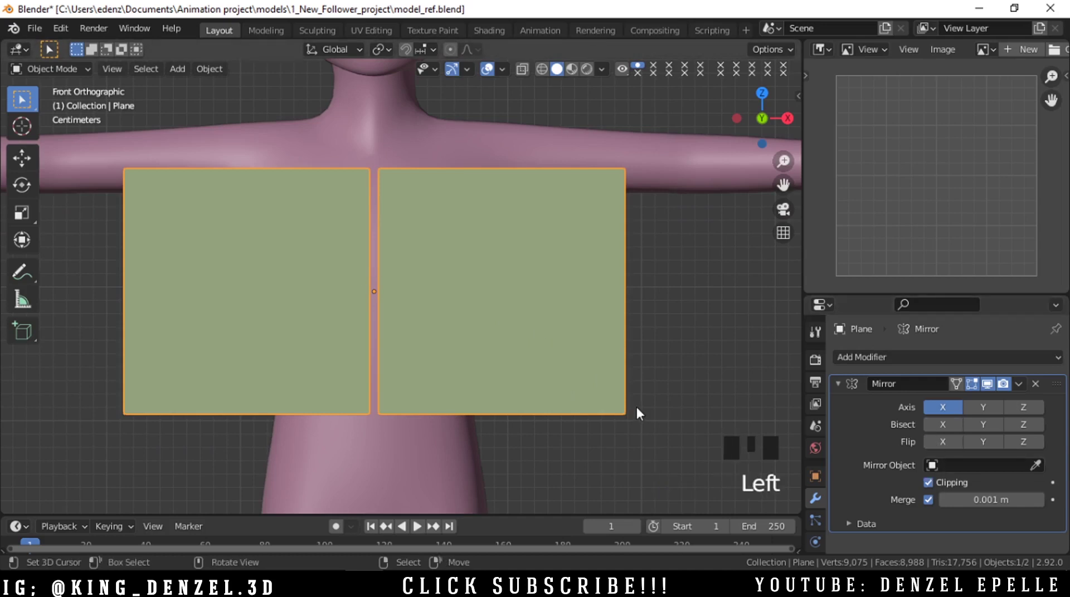
# - Move the plane's mesh along X into the centre line to join the mirrored halves into a narrower panel, and return to Object Mode
pyautogui.press('Tab')
pyautogui.press('g')
pyautogui.press('x')
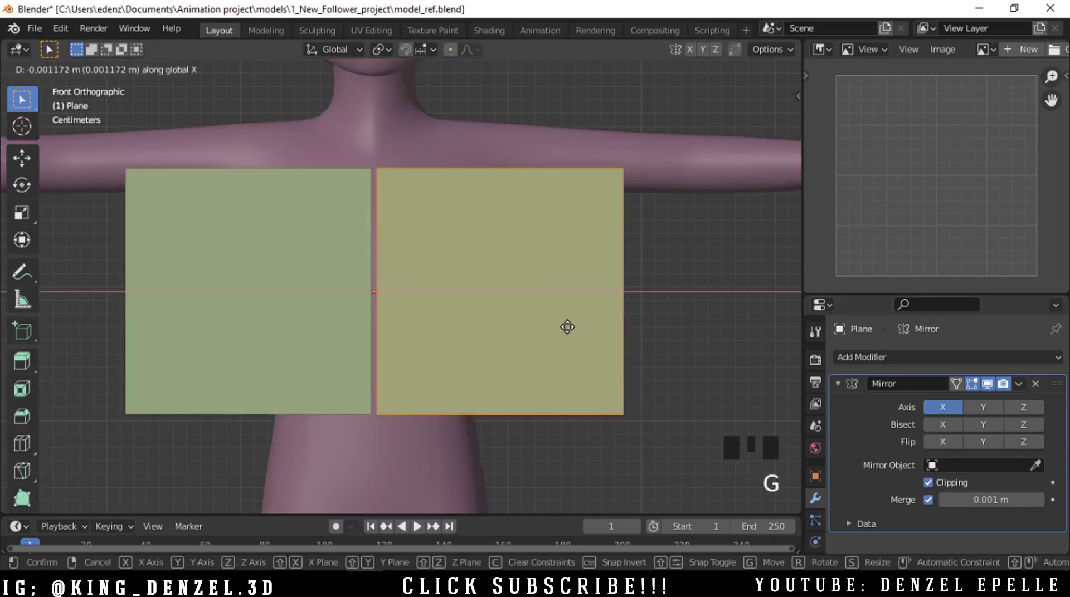
pyautogui.click(405, 342)
pyautogui.press('Tab')
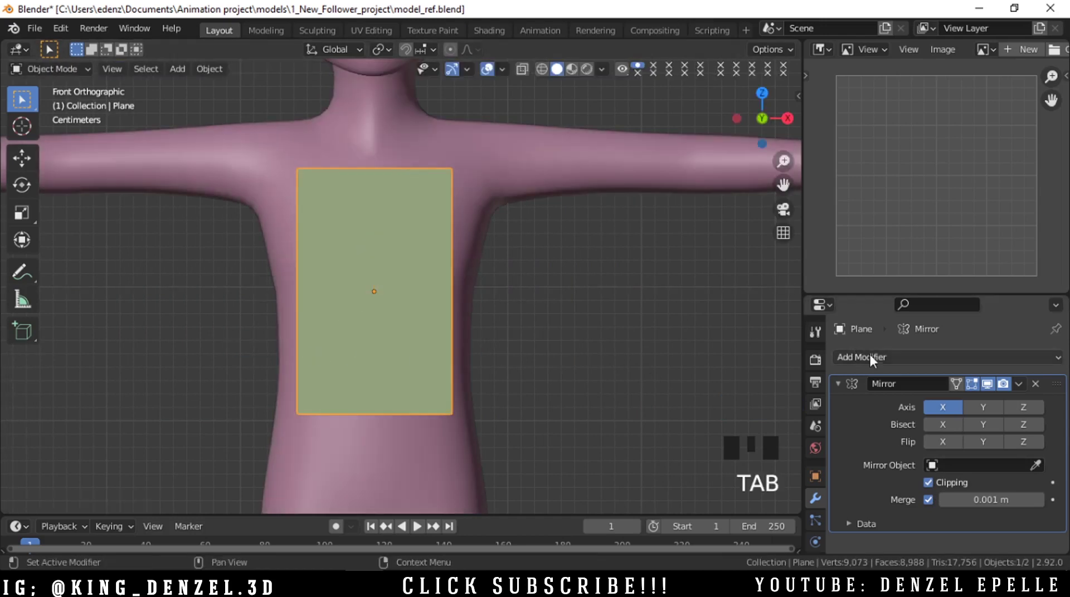
# - Add a Shrinkwrap modifier to the plane and pick the body mesh, mask, as its target
pyautogui.click(883, 358)
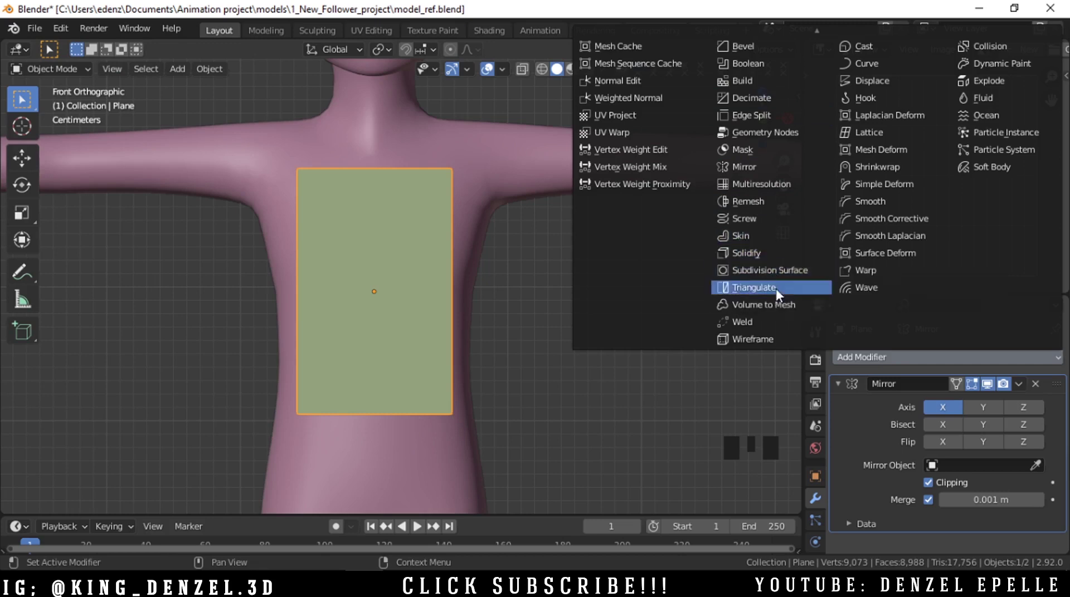
pyautogui.click(905, 170)
pyautogui.scroll(-8, 904, 494)
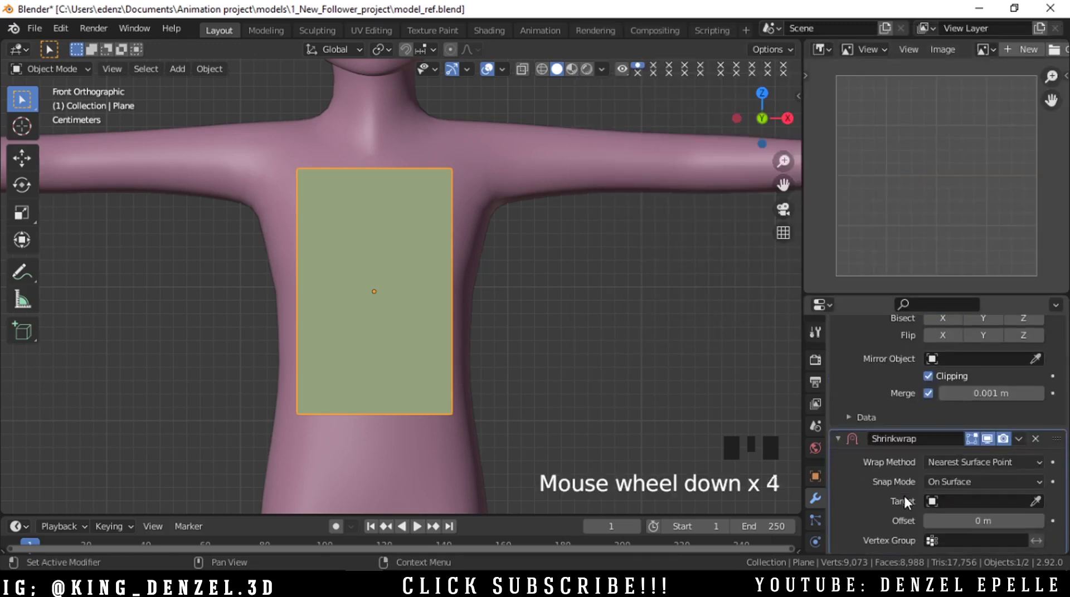
pyautogui.click(1035, 501)
pyautogui.click(602, 165)
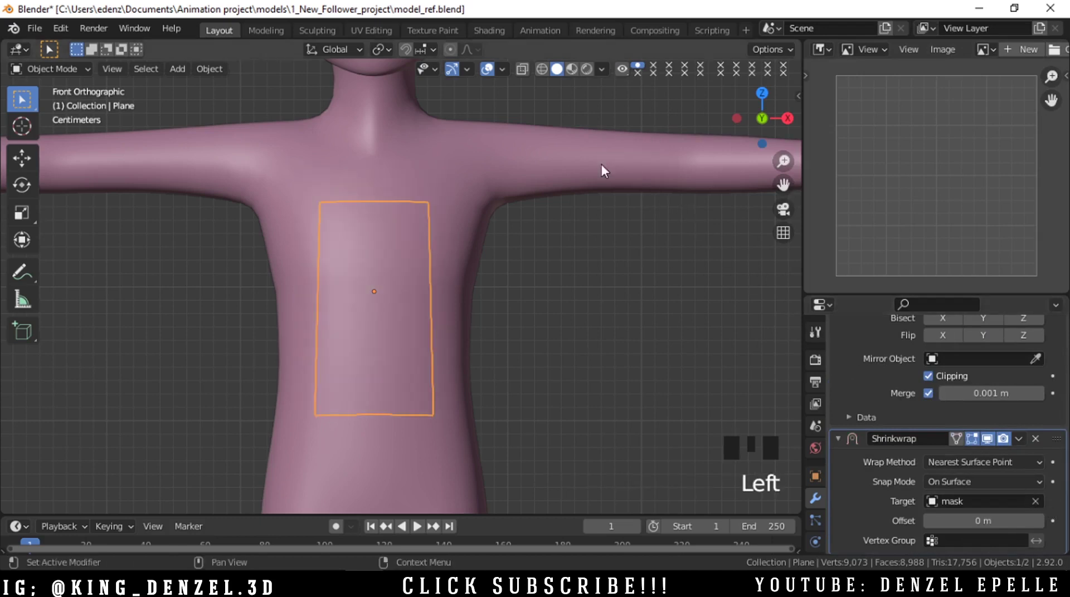
# - Set the Shrinkwrap modifier's Offset to 0.69 m to lift the panel off the chest
pyautogui.scroll(4, 874, 431)
pyautogui.scroll(-4, 874, 432)
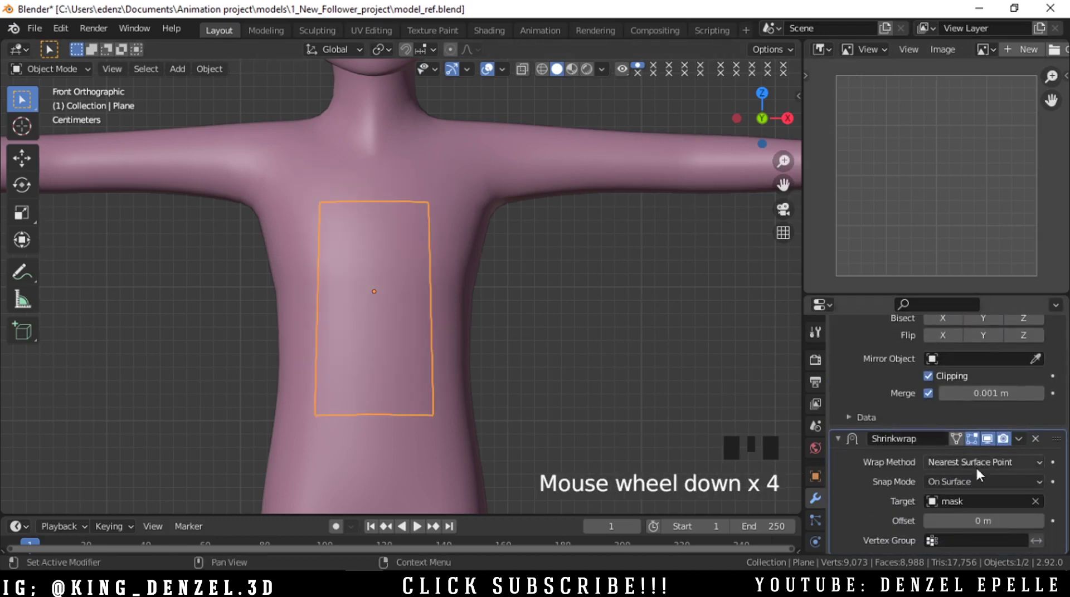
pyautogui.scroll(-4, 896, 490)
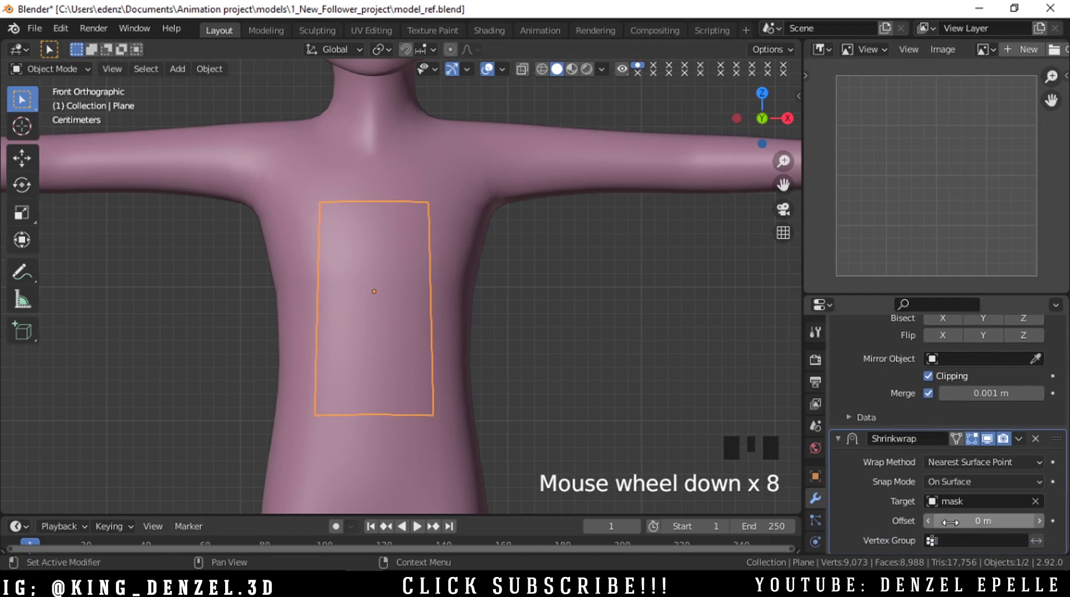
pyautogui.moveTo(951, 522); pyautogui.dragTo(936, 522)
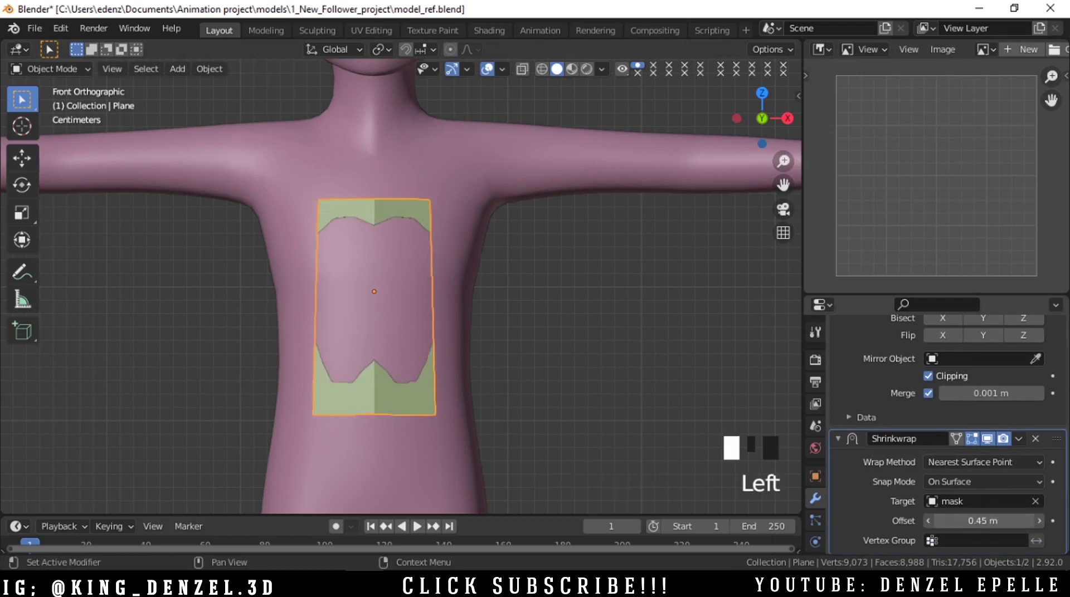
pyautogui.moveTo(983, 520)
pyautogui.mouseDown()
pyautogui.moveTo(1020, 521)
pyautogui.moveTo(995, 520)
pyautogui.mouseUp()
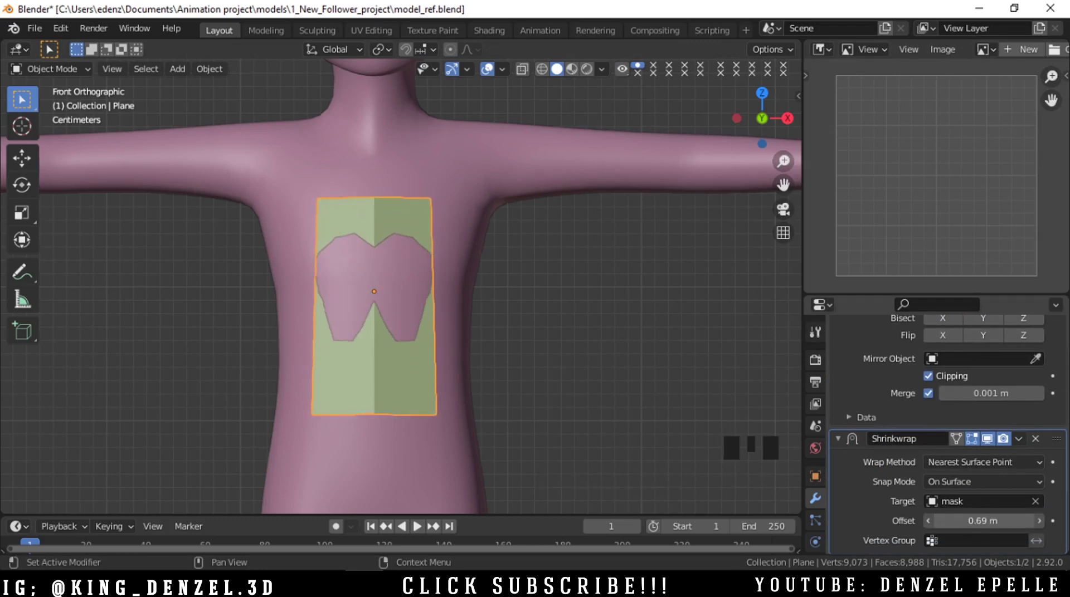
# - Slide the plane's bottom edge up along its sides to shorten the panel to a band on the upper chest
pyautogui.scroll(-4, 494, 255)
pyautogui.press('`')
pyautogui.click(613, 257)
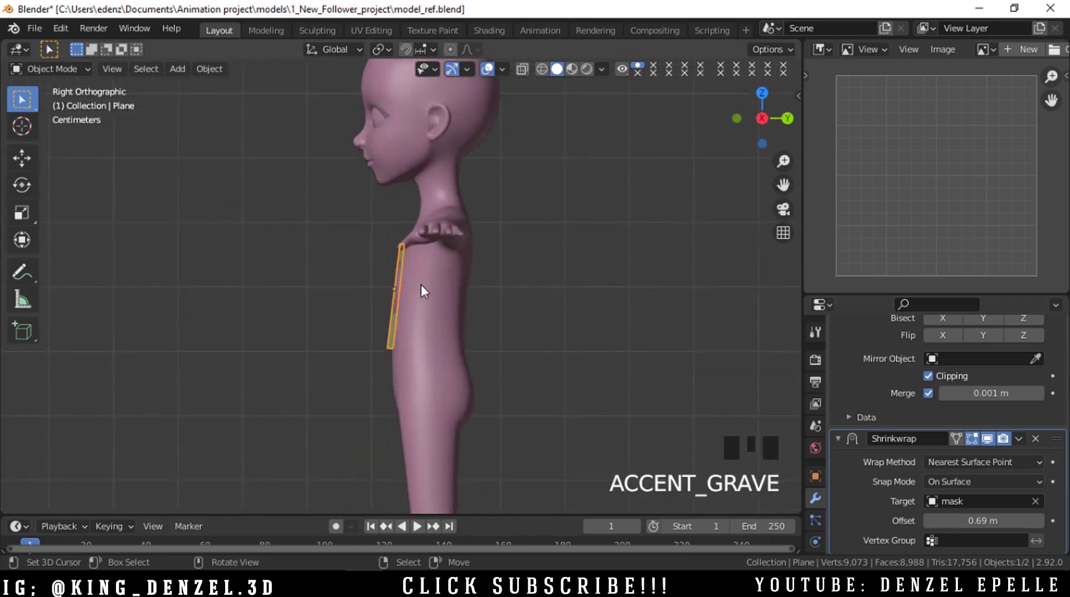
pyautogui.press('`')
pyautogui.click(385, 245)
pyautogui.scroll(4, 369, 257)
pyautogui.press('Tab')
pyautogui.click(450, 258)
pyautogui.scroll(-3, 382, 400)
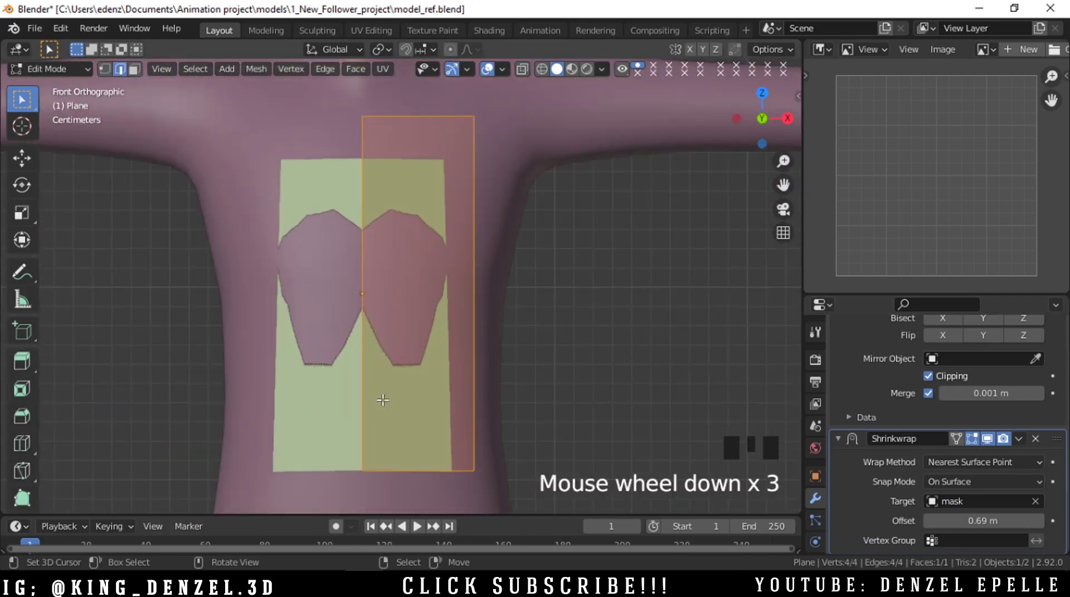
pyautogui.keyDown('alt'); pyautogui.rightClick(408, 471); pyautogui.keyUp('alt')
pyautogui.press('g')
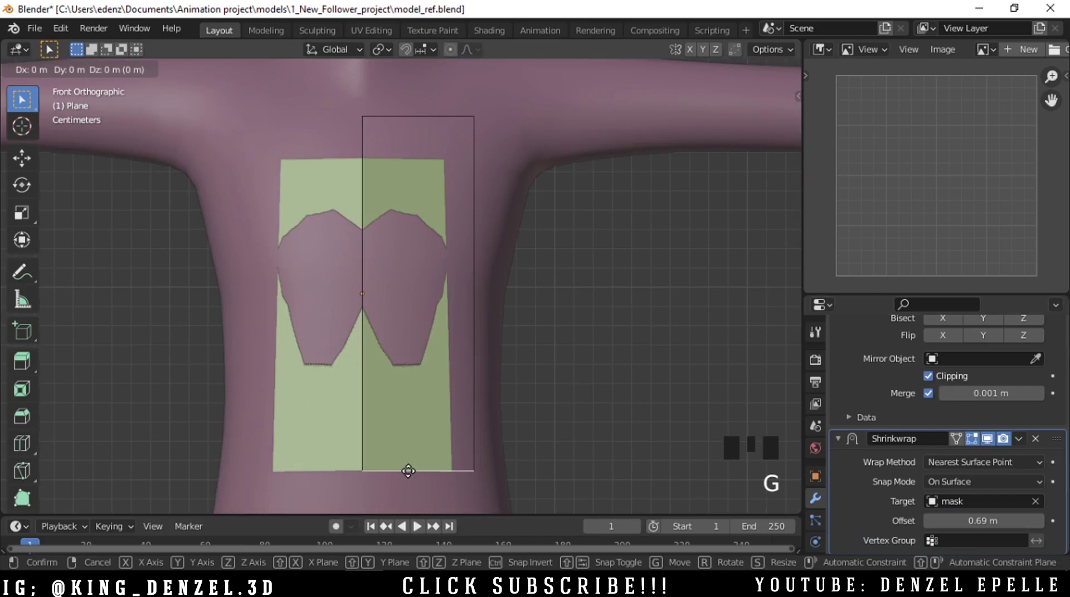
pyautogui.press('g')
pyautogui.click(404, 353)
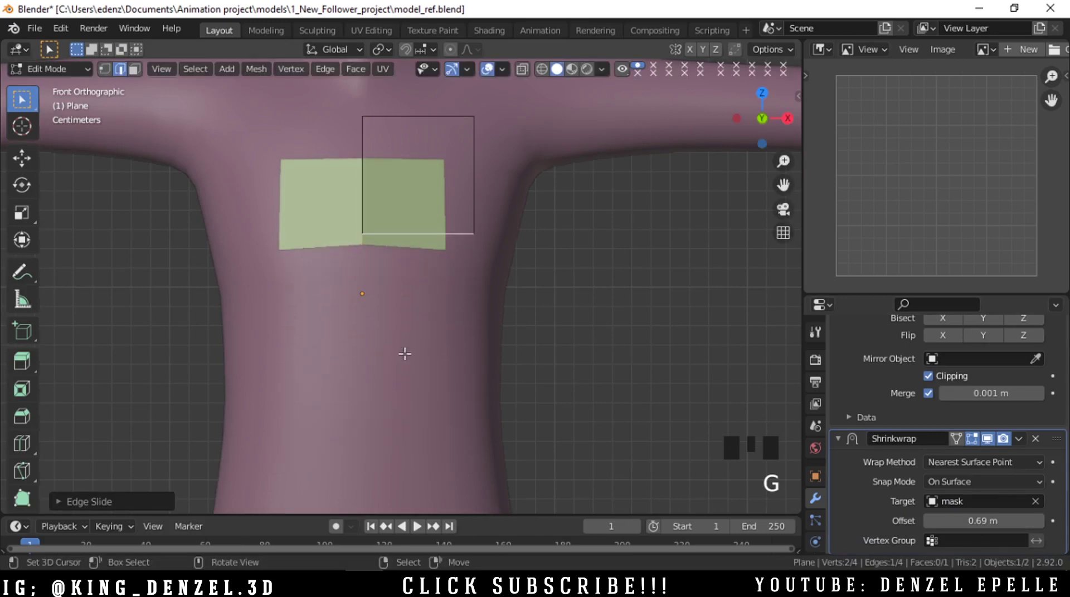
# - Set the Shrinkwrap modifier's Offset to 0.37 m so the panel sits closer to the chest
pyautogui.moveTo(644, 351); pyautogui.dragTo(466, 370, button='middle')
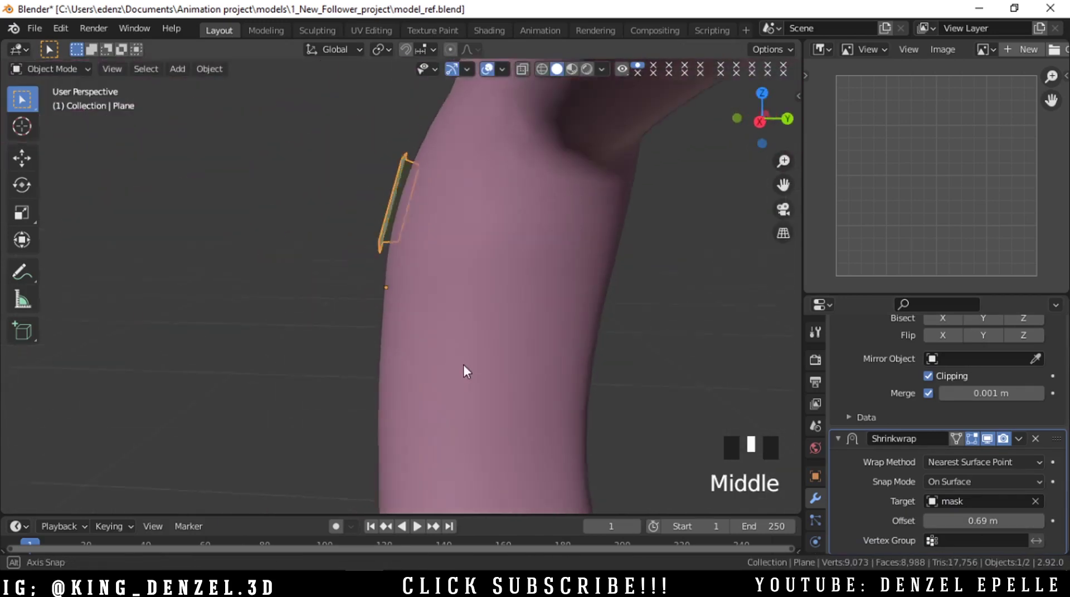
pyautogui.scroll(2, 493, 329)
pyautogui.moveTo(983, 521)
pyautogui.mouseDown()
pyautogui.moveTo(947, 520)
pyautogui.moveTo(970, 521)
pyautogui.mouseUp()
pyautogui.scroll(-4, 488, 269)
# - Enable In Front in the plane's Viewport Display settings so it draws over the body
pyautogui.press('`')
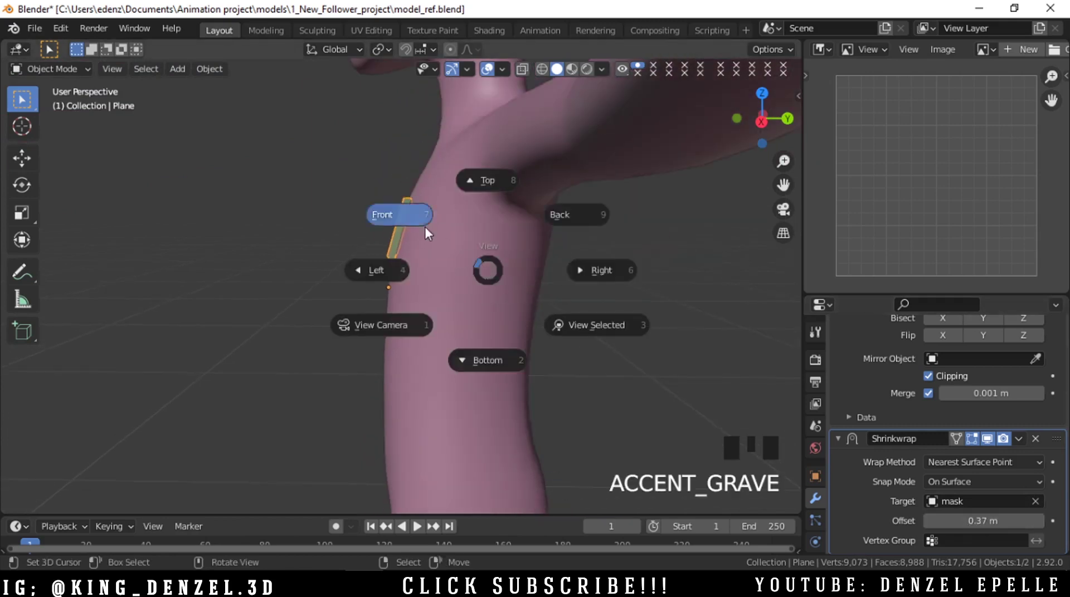
pyautogui.click(425, 227)
pyautogui.scroll(4, 416, 202)
pyautogui.keyDown('shift'); pyautogui.moveTo(418, 204); pyautogui.dragTo(428, 309, button='middle'); pyautogui.keyUp('shift')
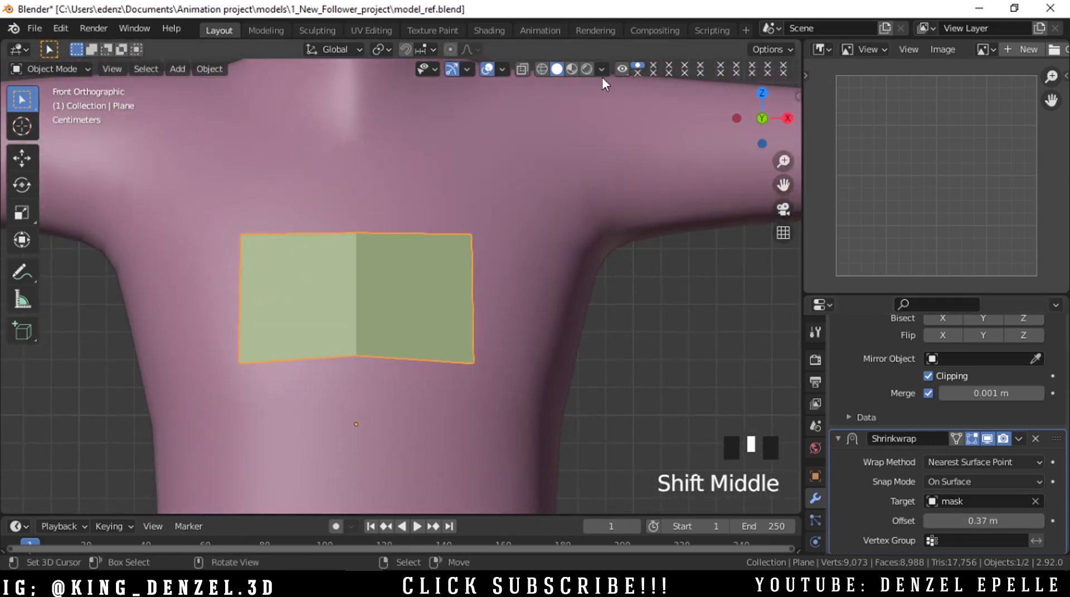
pyautogui.scroll(2, 814, 364)
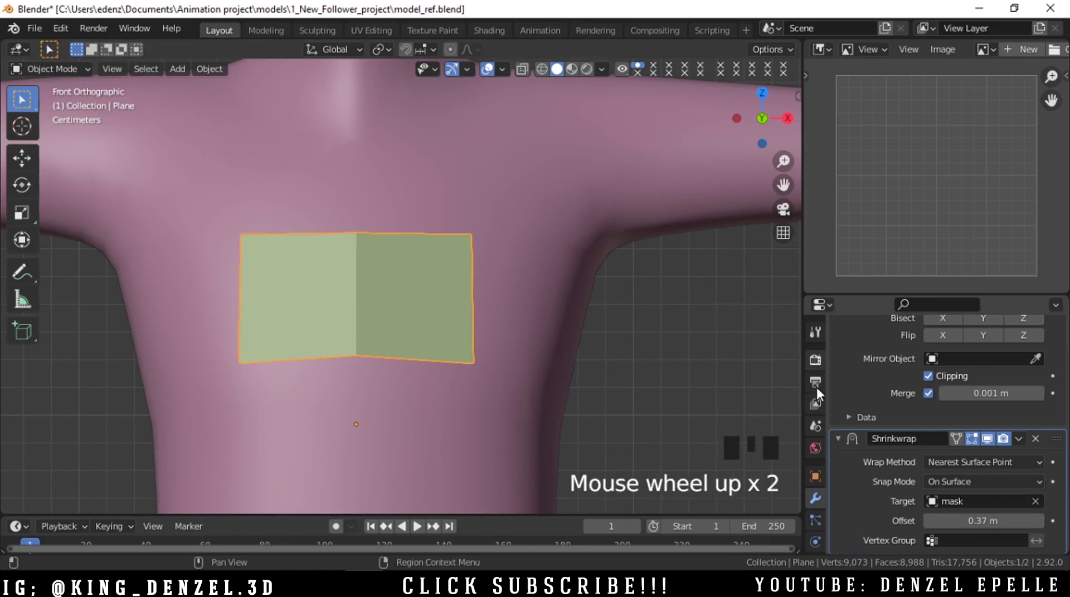
pyautogui.click(814, 476)
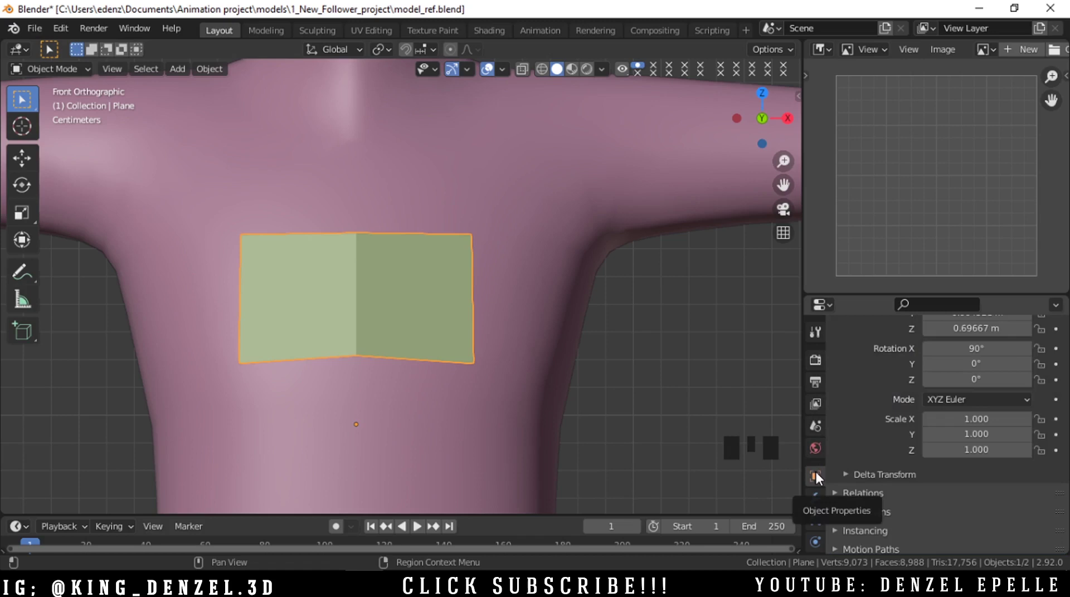
pyautogui.scroll(-5, 871, 521)
pyautogui.click(869, 507)
pyautogui.scroll(-4, 870, 500)
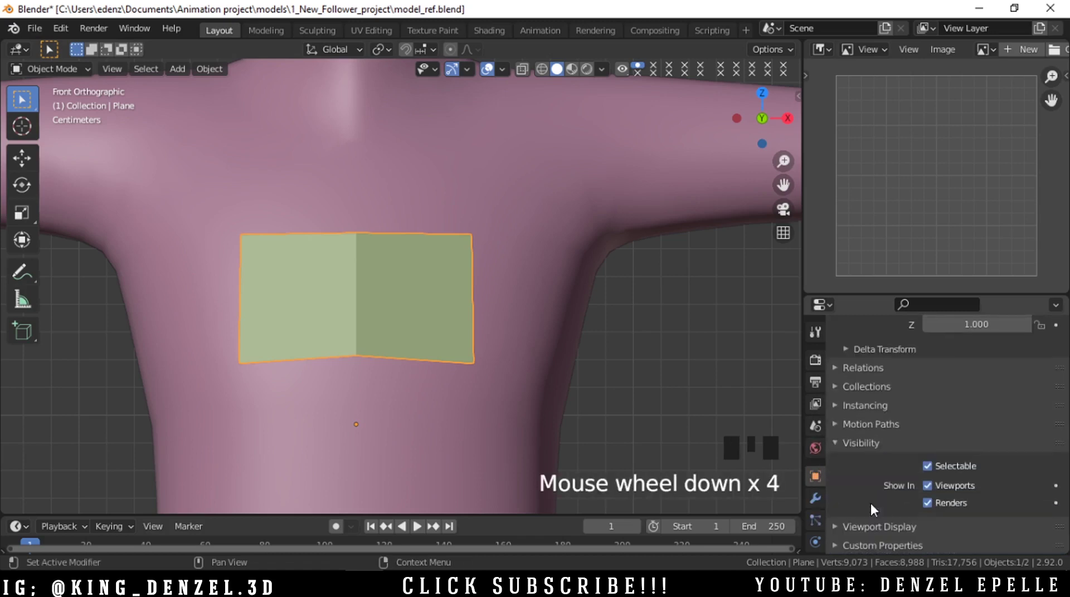
pyautogui.click(868, 441)
pyautogui.click(879, 527)
pyautogui.scroll(-6, 878, 522)
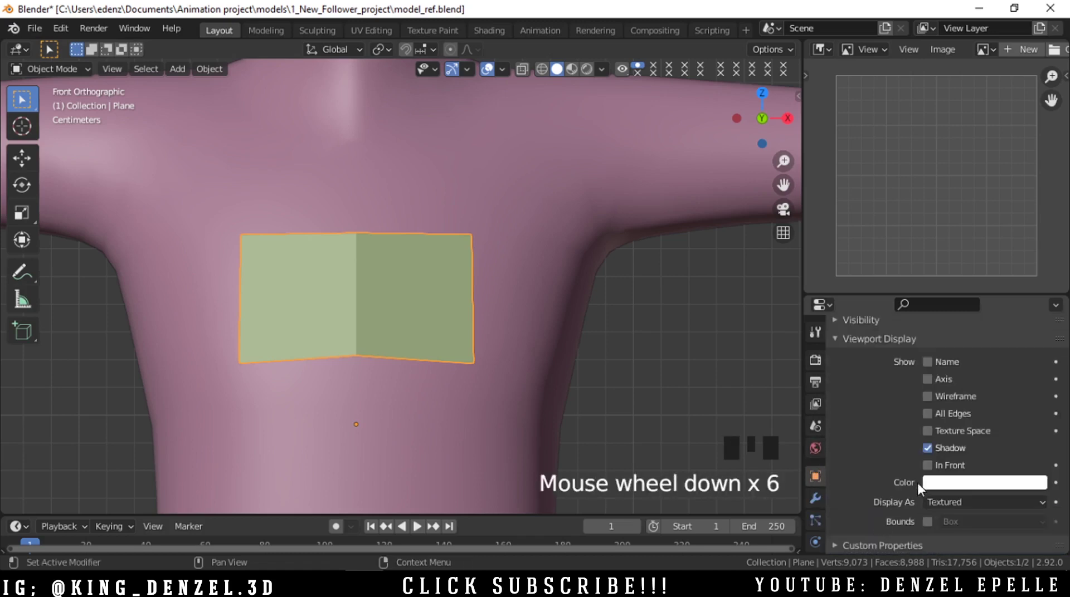
pyautogui.click(927, 466)
# - Turn on Backface Culling in the viewport shading options to hide the plane's reverse side
pyautogui.press('`')
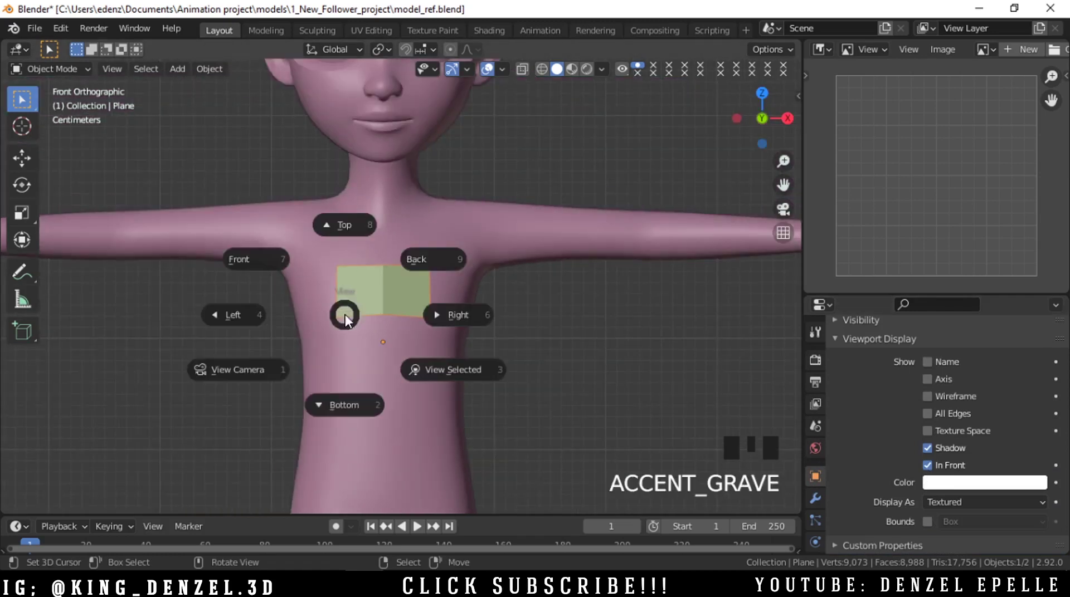
pyautogui.moveTo(477, 385); pyautogui.dragTo(332, 370, button='middle')
pyautogui.moveTo(492, 375); pyautogui.dragTo(717, 385, button='middle')
pyautogui.click(602, 70)
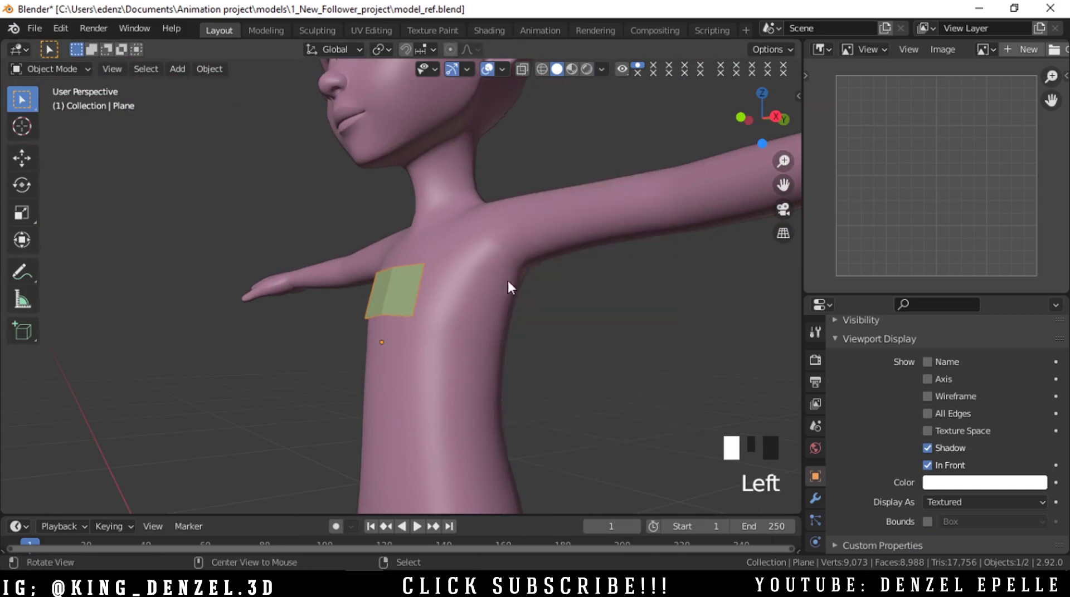
pyautogui.moveTo(508, 279); pyautogui.dragTo(313, 286, button='middle')
pyautogui.scroll(1, 466, 293)
pyautogui.moveTo(466, 293); pyautogui.dragTo(551, 301, button='middle')
pyautogui.click(602, 69)
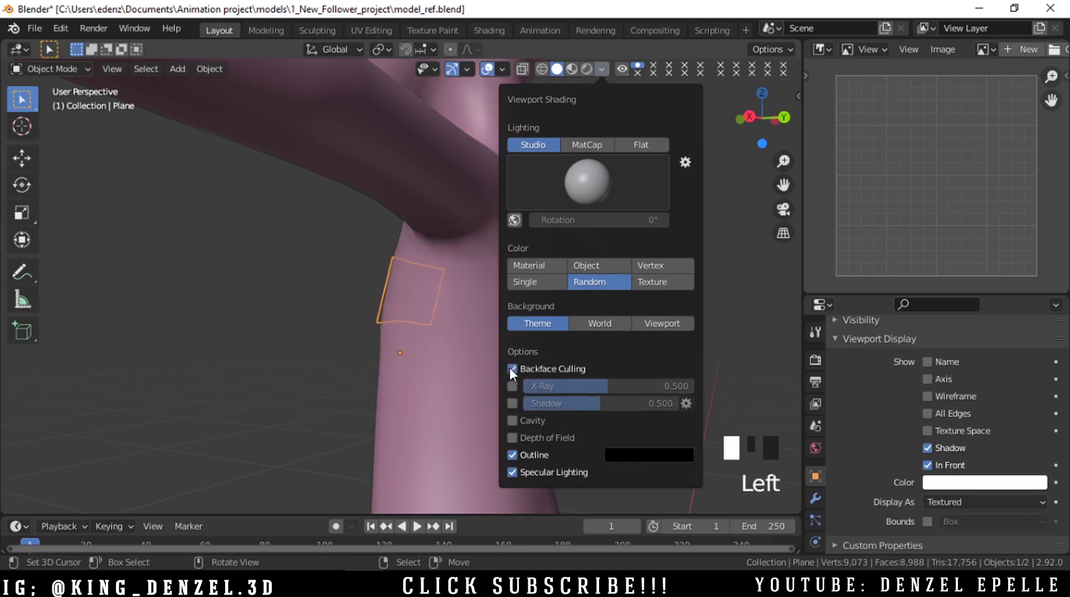
# - Inspect the body from behind with backface culling active, and reselect the chest plane from the front
pyautogui.moveTo(490, 328); pyautogui.dragTo(447, 316, button='middle')
pyautogui.press('a')
pyautogui.press('a')
pyautogui.press('a')
pyautogui.rightClick(452, 330)
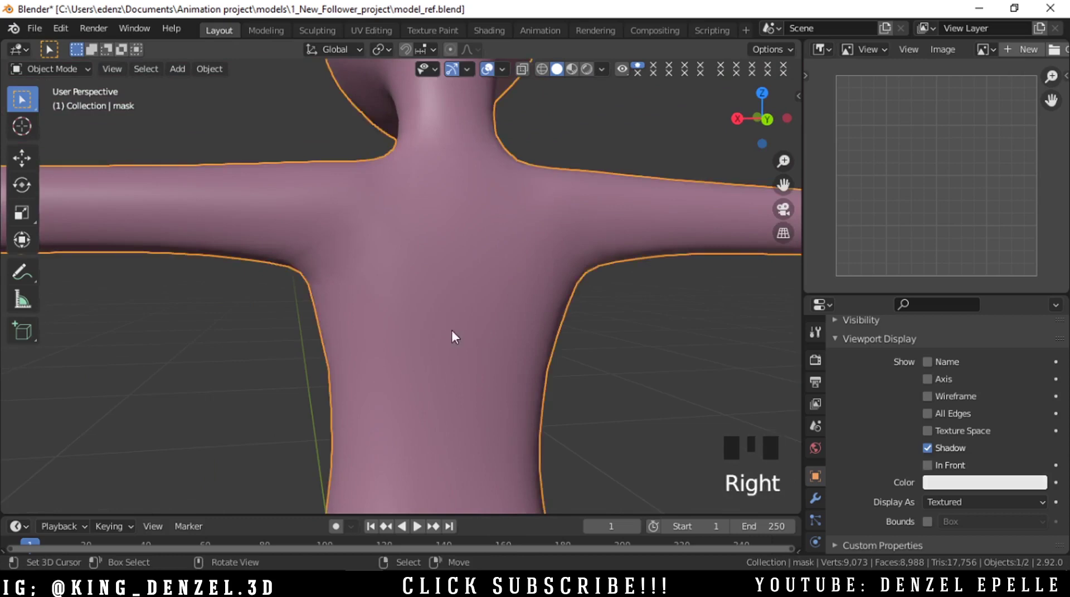
pyautogui.press('`')
pyautogui.rightClick(366, 297)
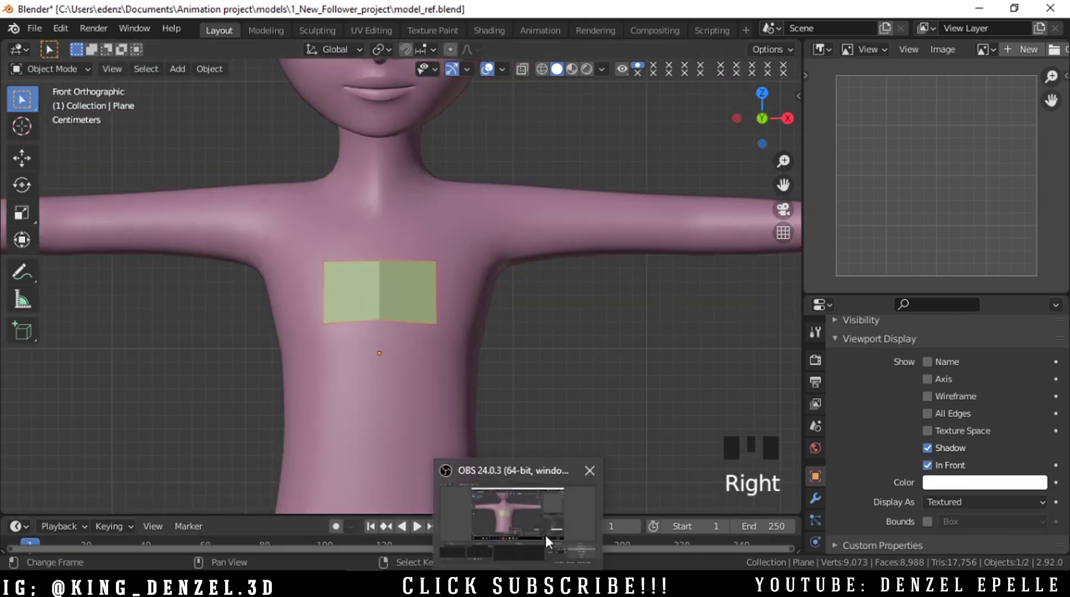
# - In Edit Mode, slide the panel's top edge down to just above its bottom edge
pyautogui.scroll(1, 446, 294)
pyautogui.scroll(2, 445, 294)
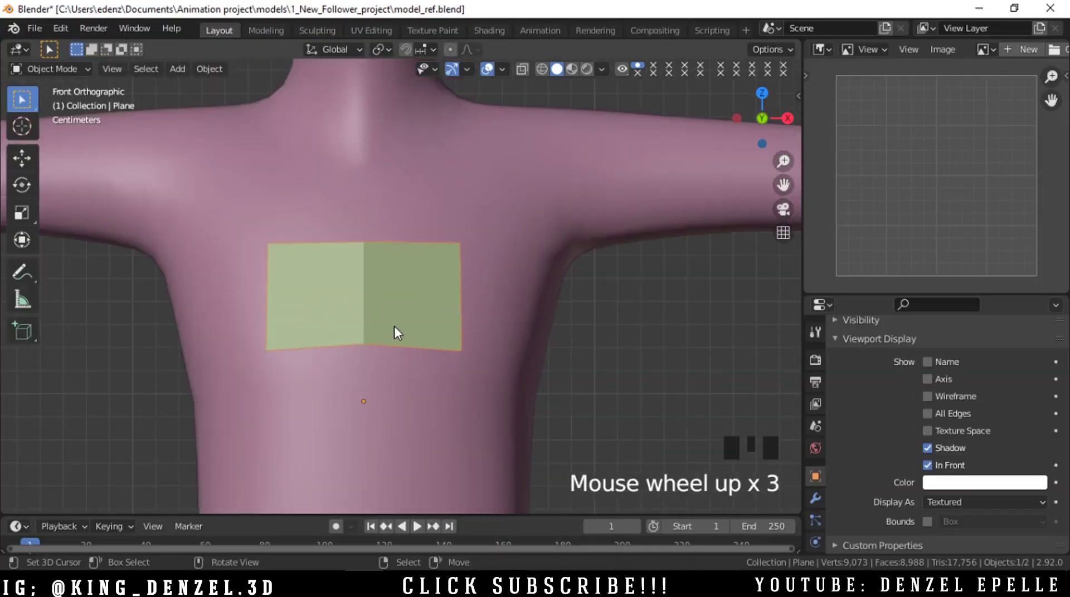
pyautogui.press('Tab')
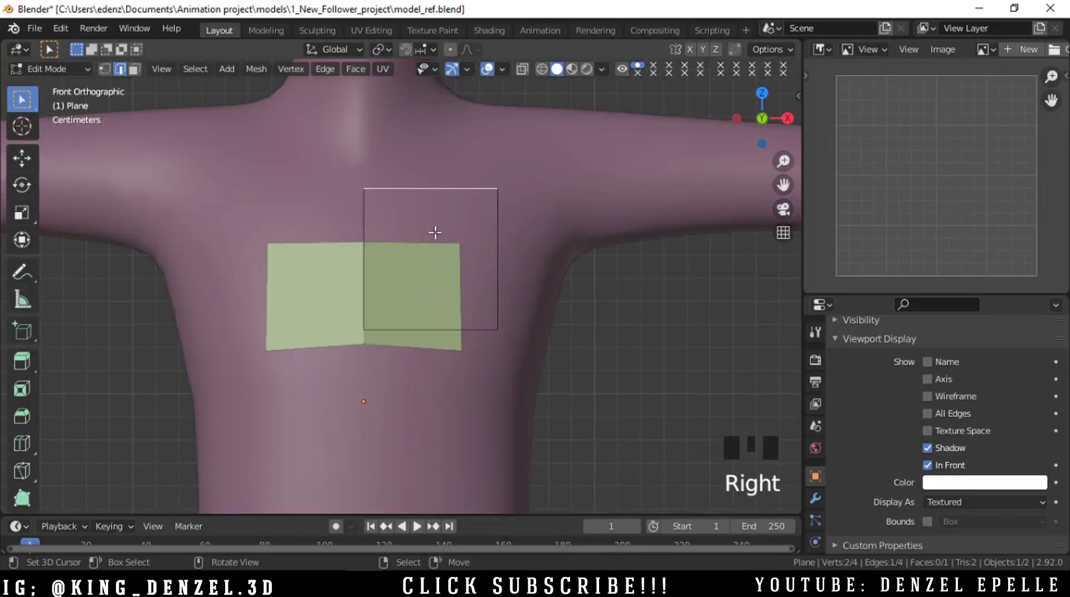
pyautogui.press('g')
pyautogui.press('g')
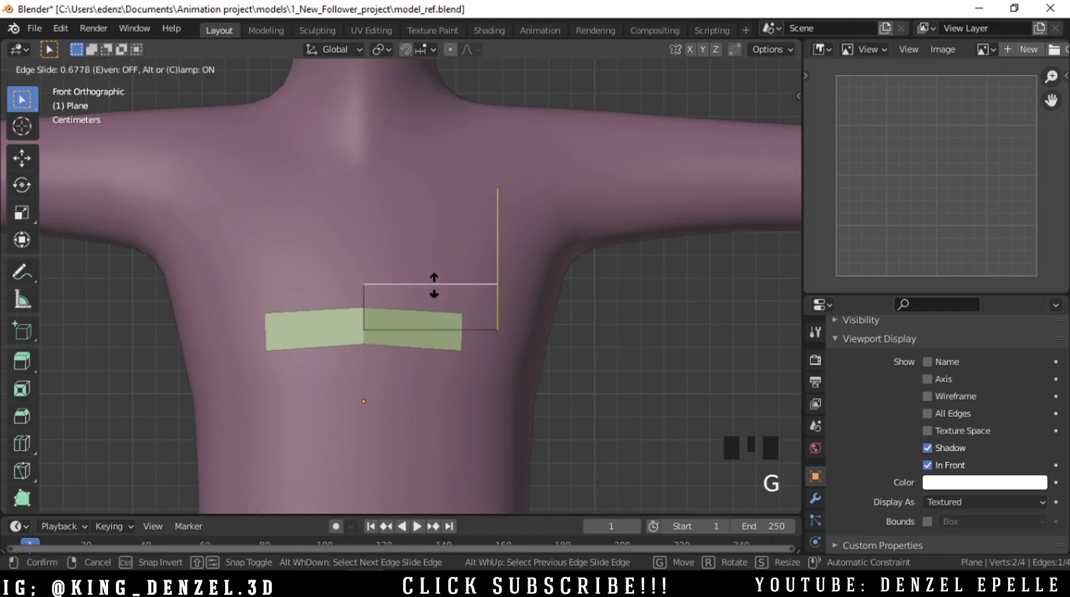
pyautogui.click(435, 285)
# - Move the panel's bottom edge down the front of the torso to make the panel taller
pyautogui.rightClick(436, 329)
pyautogui.press('g')
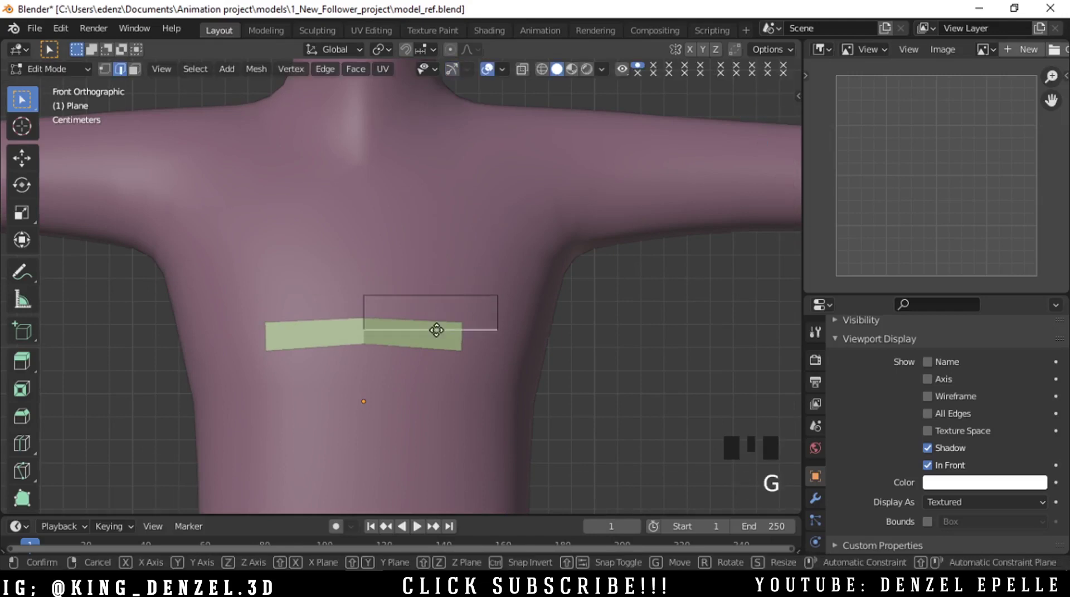
pyautogui.press('g')
pyautogui.rightClick(433, 425)
pyautogui.press('g')
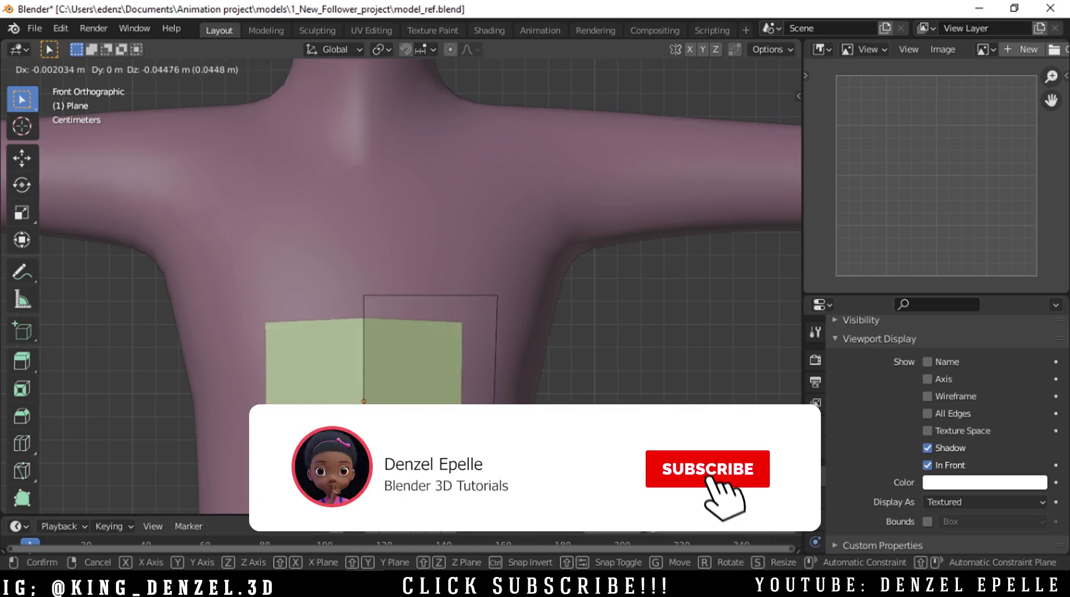
# - Extrude the panel's outer vertical edge sideways toward the flank to add a second face
pyautogui.click(503, 387)
pyautogui.scroll(-3, 530, 358)
pyautogui.moveTo(530, 359); pyautogui.dragTo(478, 359, button='middle')
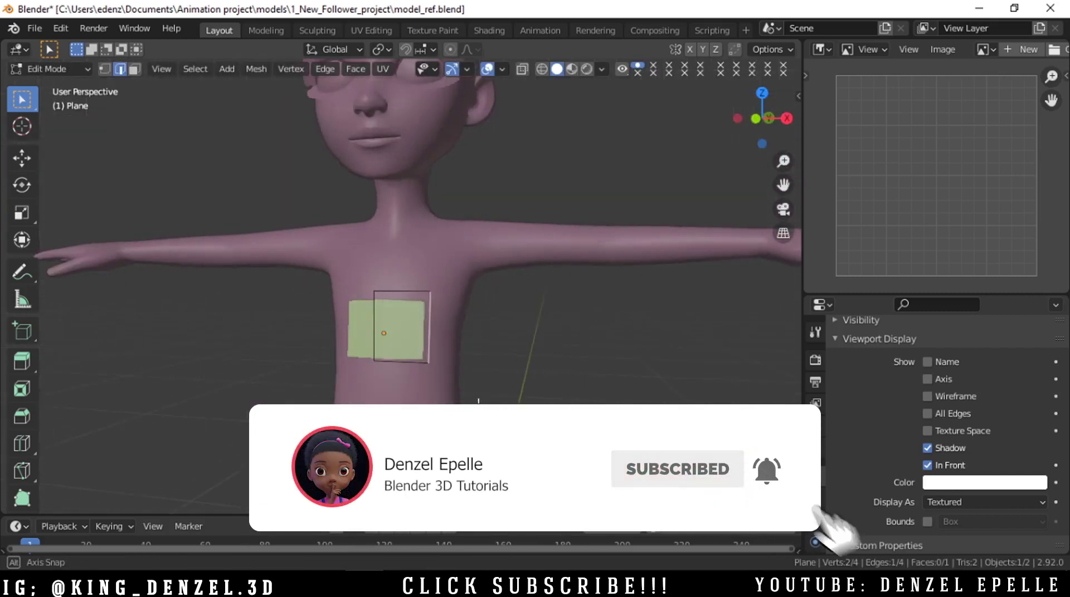
pyautogui.scroll(3, 461, 358)
pyautogui.scroll(2, 485, 368)
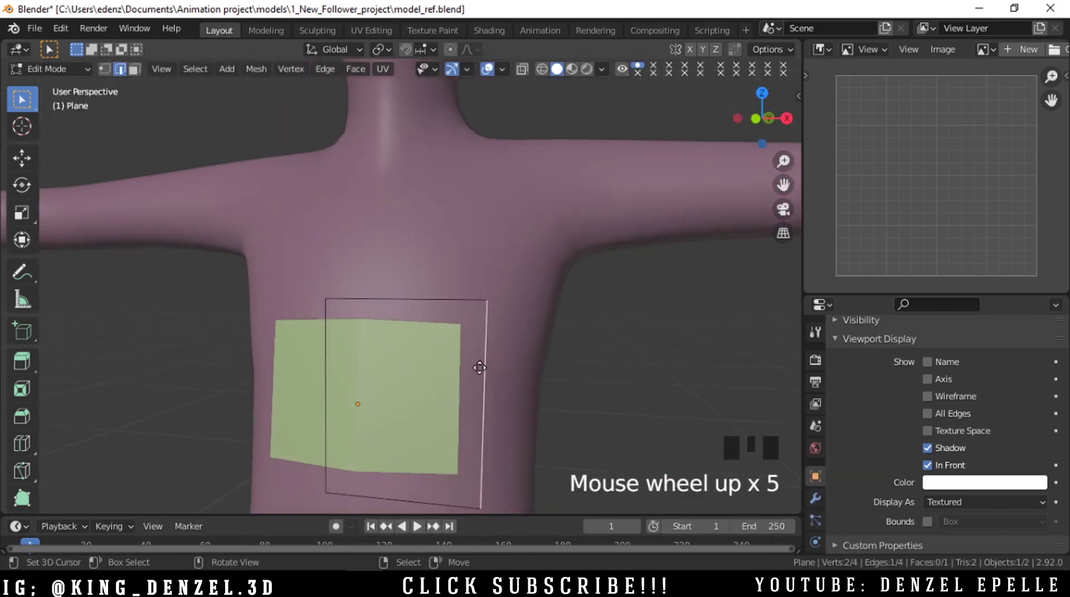
pyautogui.press('e')
pyautogui.click(601, 347)
# - Set the snapping target to Face and turn on snapping during transforms
pyautogui.moveTo(600, 344); pyautogui.dragTo(478, 315, button='middle')
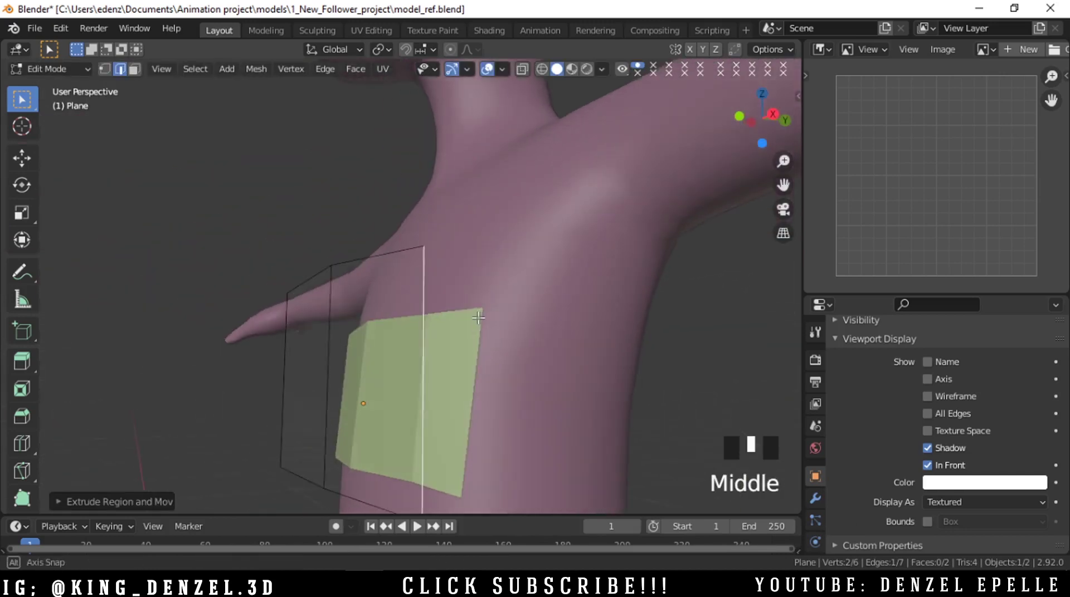
pyautogui.press('`')
pyautogui.click(613, 310)
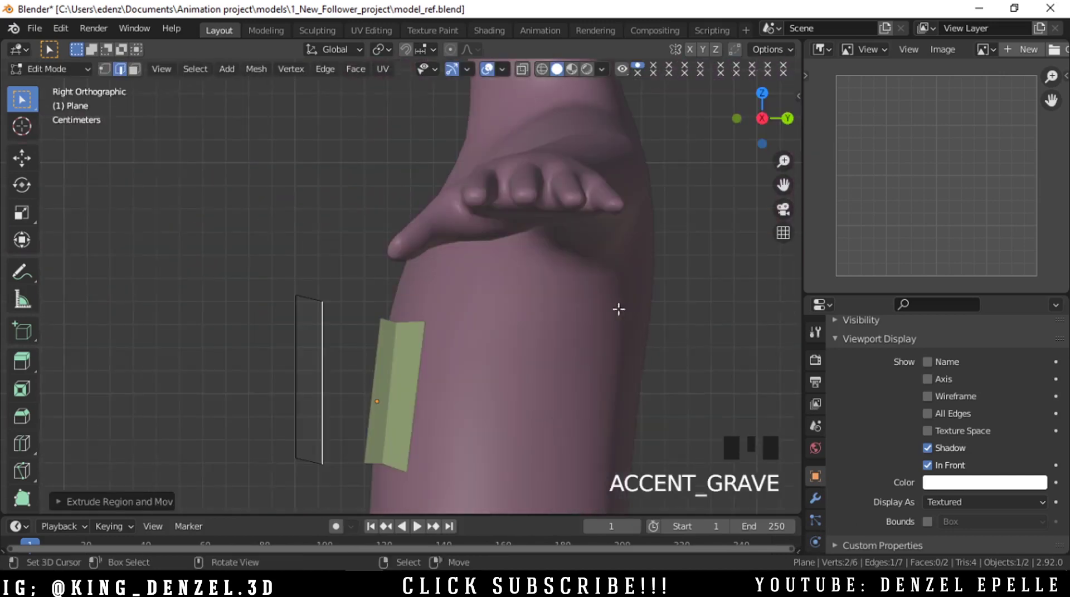
pyautogui.click(433, 49)
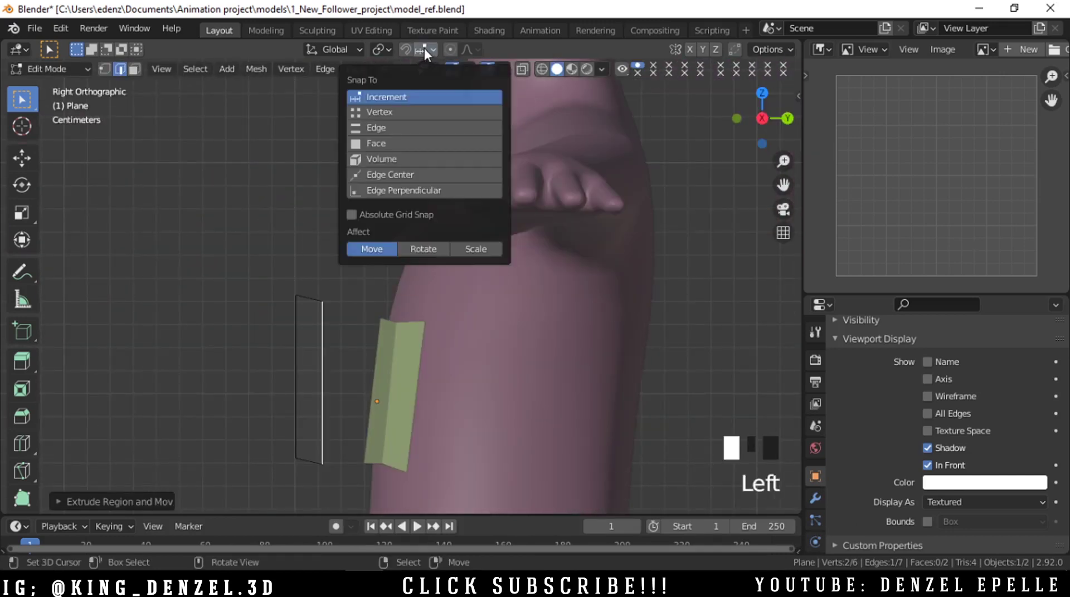
pyautogui.click(382, 143)
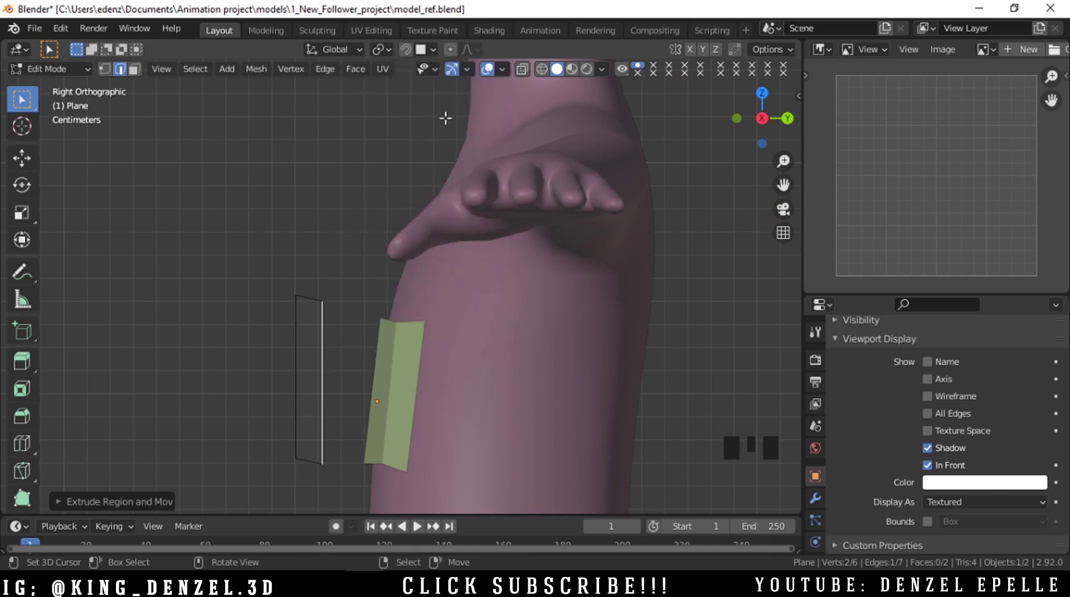
pyautogui.hotkey('shift', 's')
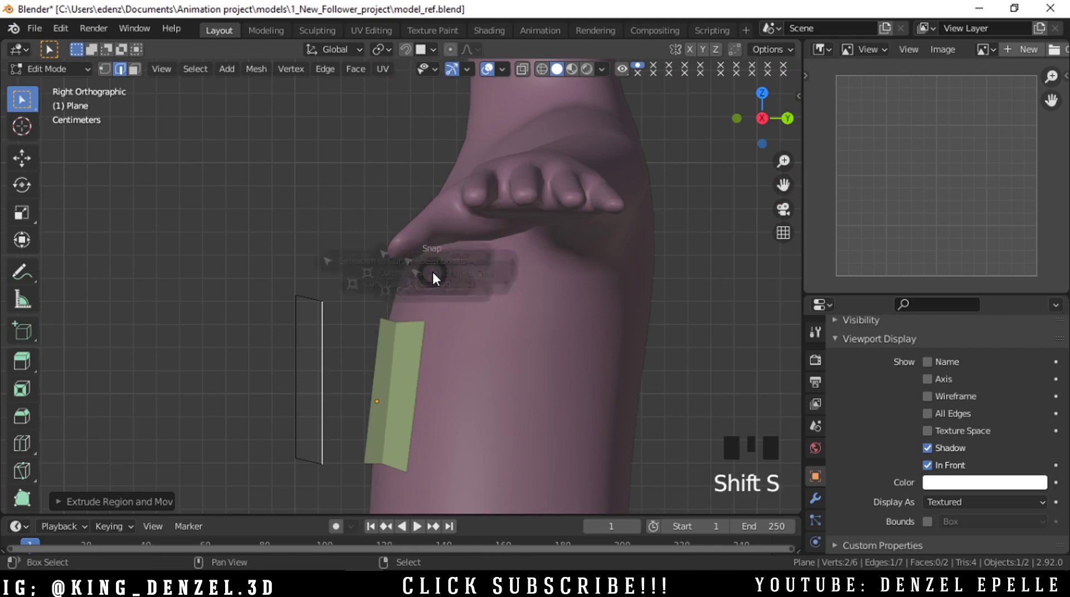
pyautogui.press('Escape')
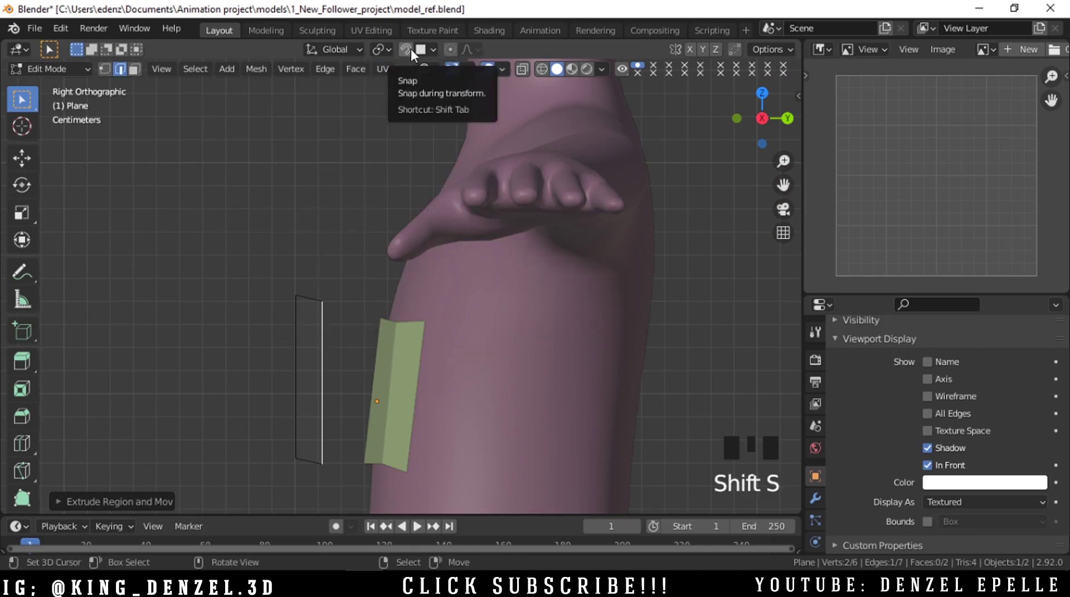
pyautogui.click(410, 49)
# - Move the extruded edge back onto the side of the torso in the right view, snapping it to the body surface
pyautogui.press('g')
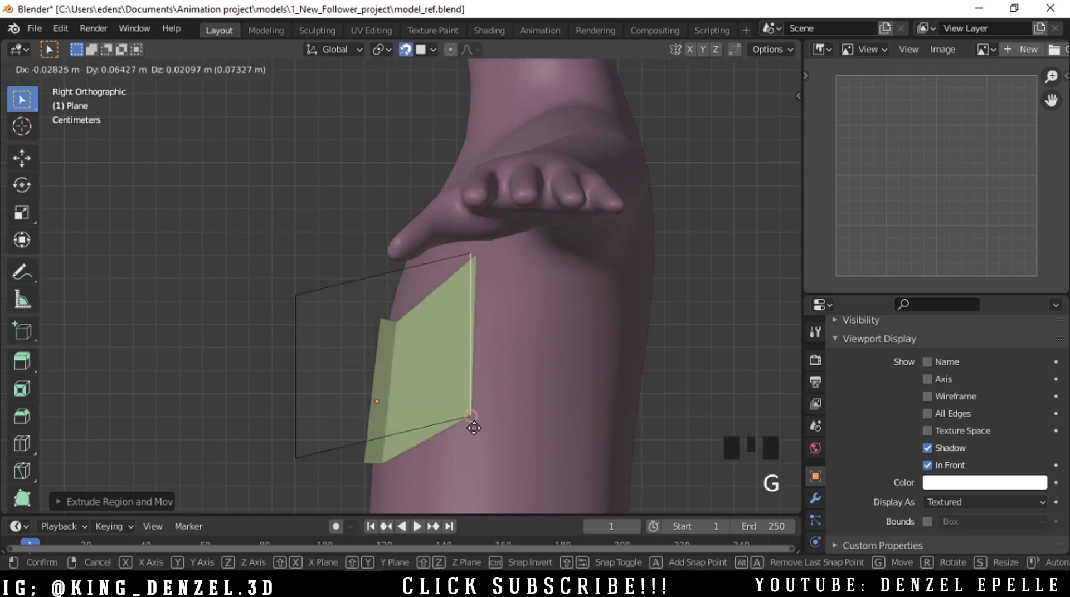
pyautogui.click(471, 473)
pyautogui.moveTo(397, 445)
pyautogui.mouseDown(button='middle')
pyautogui.moveTo(509, 457)
pyautogui.moveTo(396, 458)
pyautogui.mouseUp(button='middle')
pyautogui.press('`')
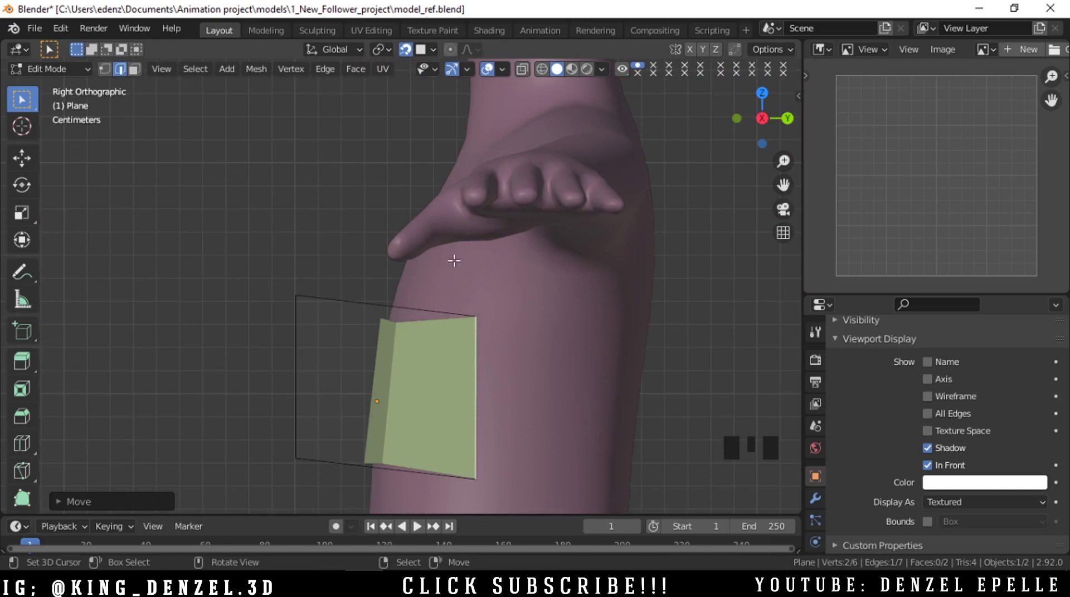
pyautogui.press('e')
pyautogui.rightClick(551, 321)
pyautogui.hotkey('ctrl', 'z')
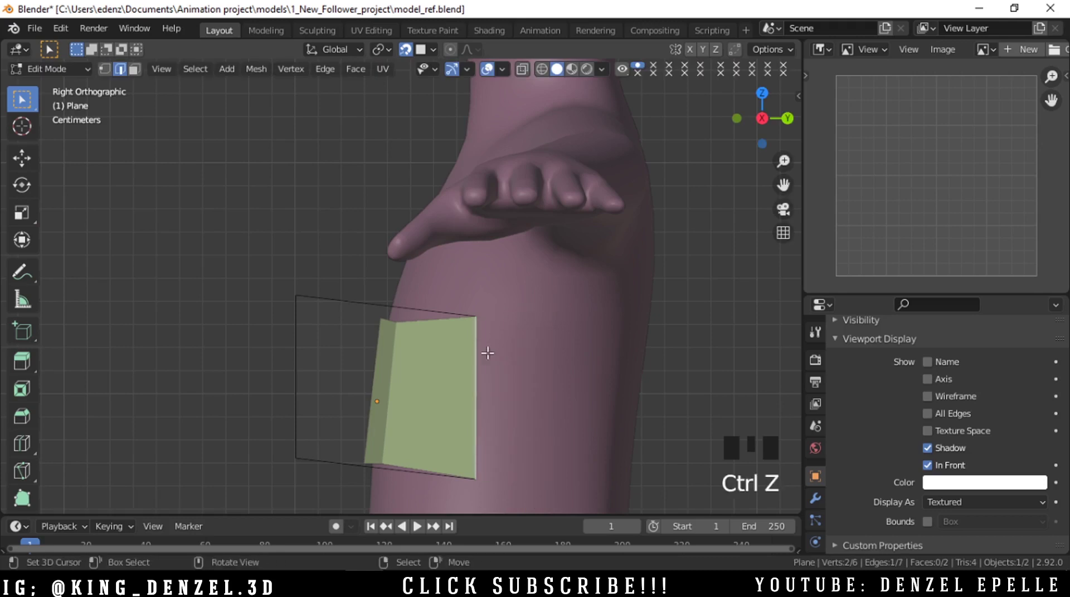
# - Move the panel's snapped side edge farther back around the torso, to about the middle of the flank
pyautogui.press('g')
pyautogui.click(524, 319)
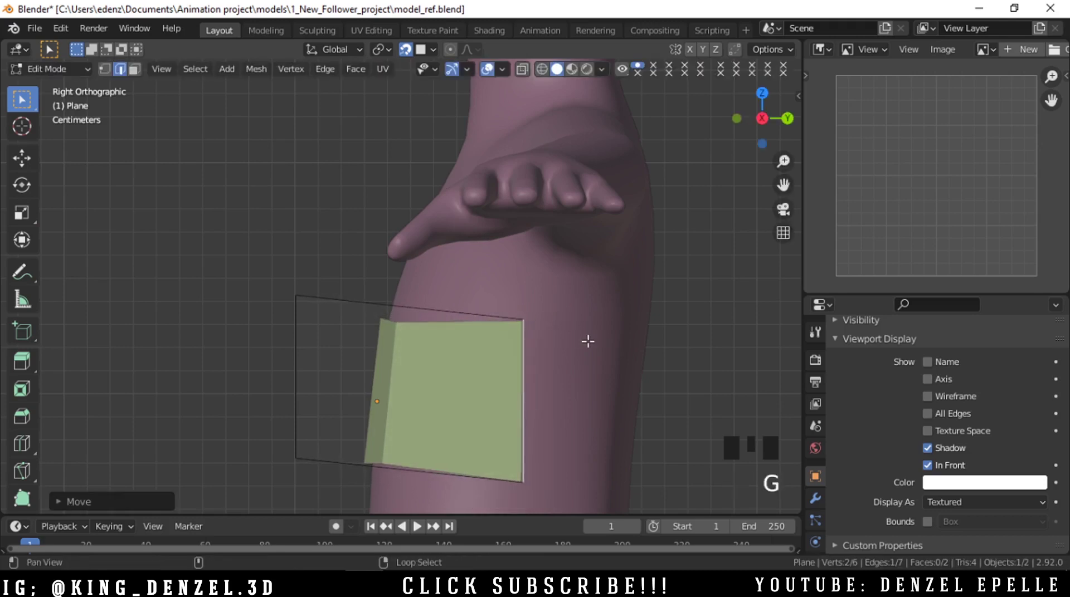
pyautogui.keyDown('shift'); pyautogui.moveTo(588, 341); pyautogui.dragTo(480, 296, button='middle'); pyautogui.keyUp('shift')
pyautogui.scroll(2, 495, 400)
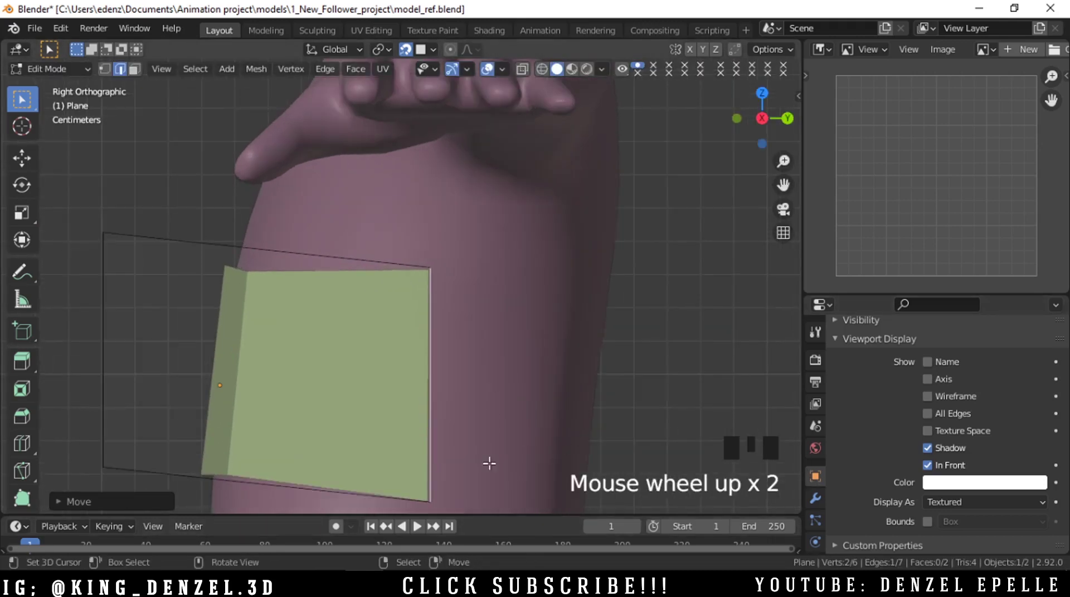
pyautogui.keyDown('shift'); pyautogui.moveTo(413, 421); pyautogui.dragTo(423, 268, button='middle'); pyautogui.keyUp('shift')
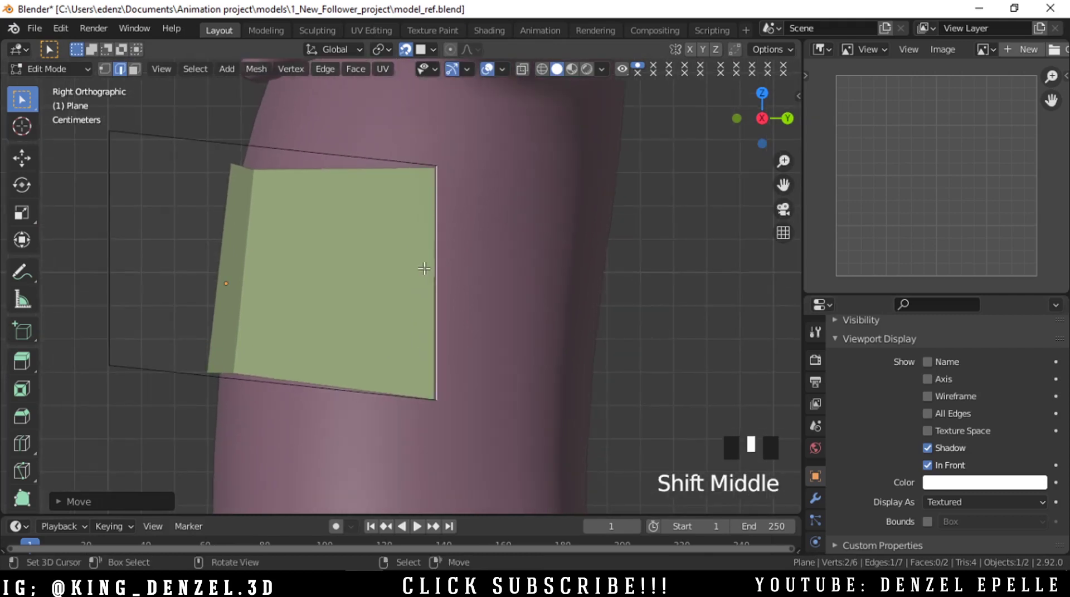
# - Extrude the panel's rear flank edge backward and snap the new edge onto the body's back, level with the panel
pyautogui.press('e')
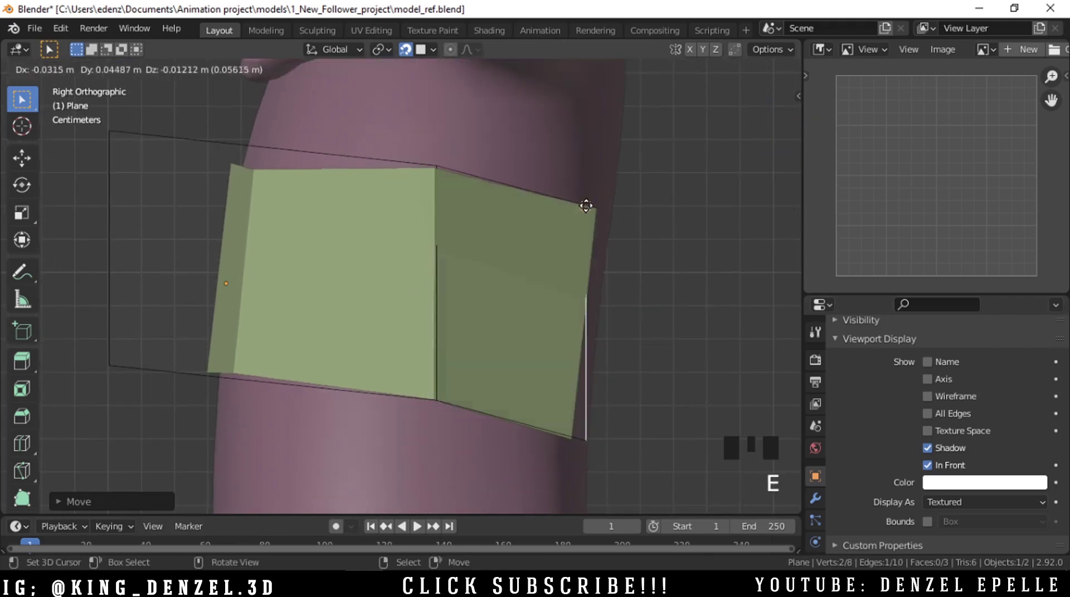
pyautogui.click(592, 301)
pyautogui.moveTo(592, 301); pyautogui.dragTo(480, 284, button='middle')
pyautogui.press('`')
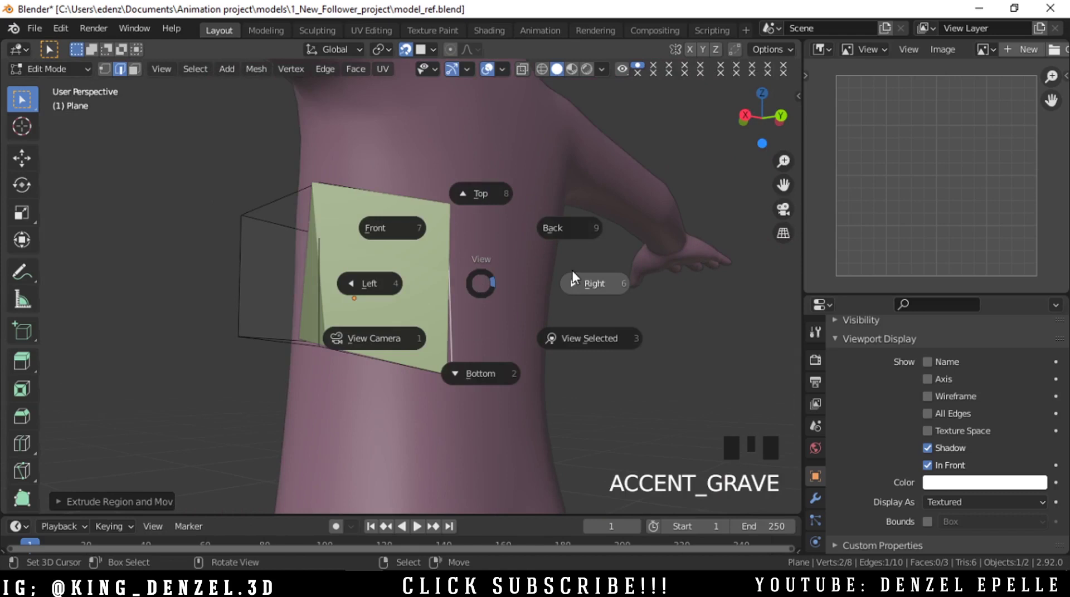
pyautogui.click(569, 233)
pyautogui.press('g')
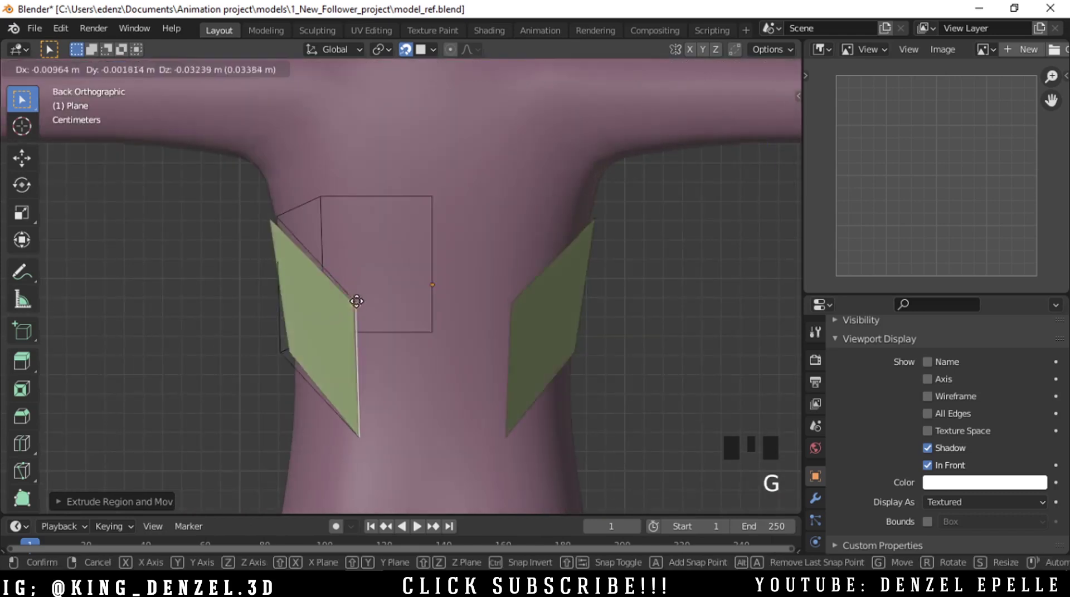
pyautogui.click(369, 225)
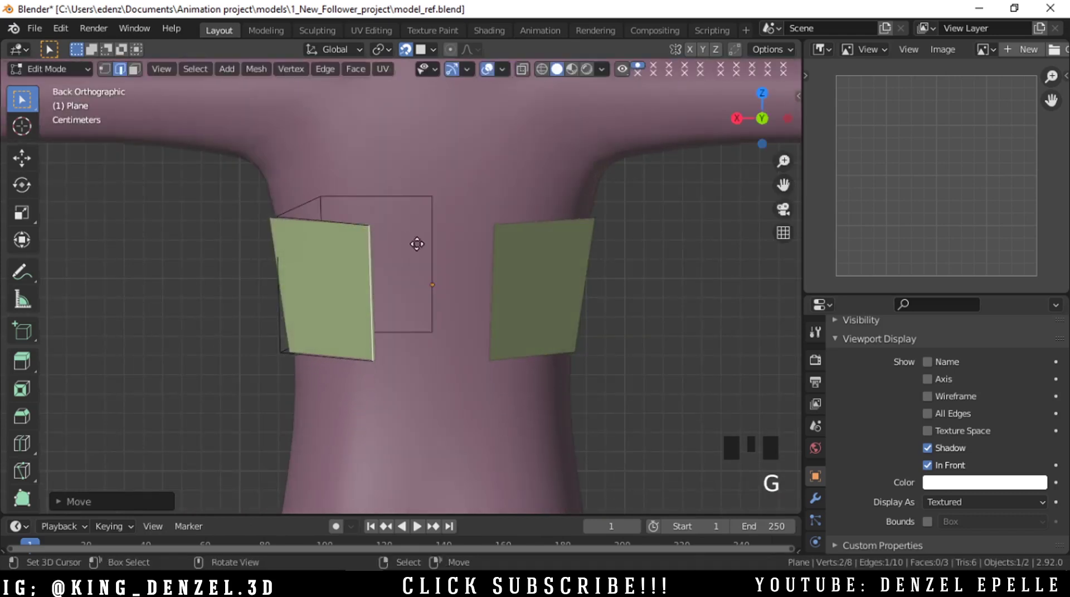
# - Extrude the rear edge to the mirror centre line of the back and lower it slightly to close the band
pyautogui.press('e')
pyautogui.click(476, 224)
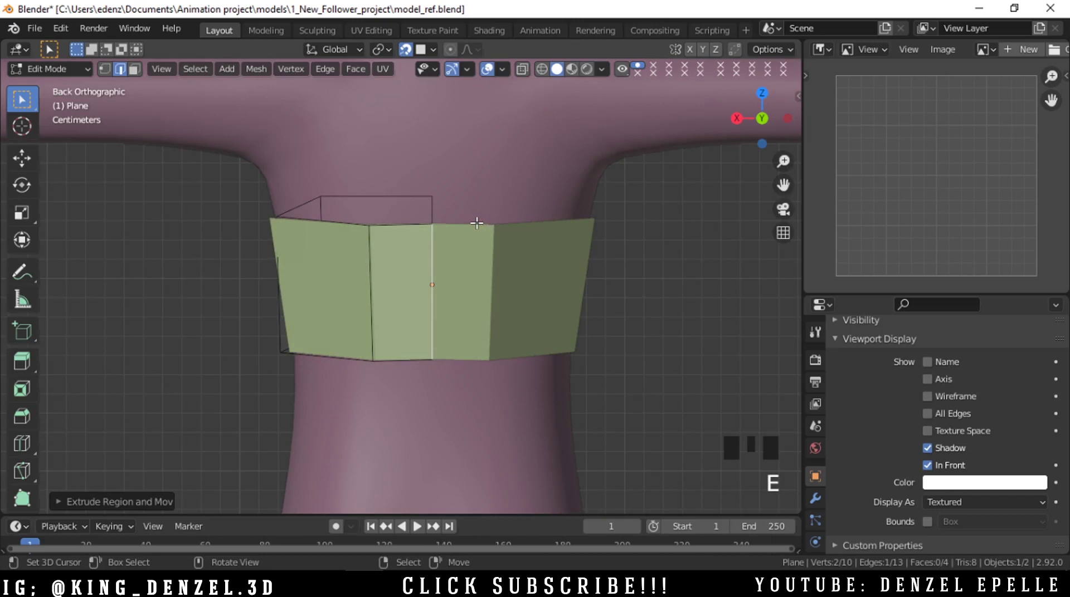
pyautogui.press('g')
pyautogui.click(474, 226)
# - Try to slide the vertical edge beside the back's centre line farther out toward the flank
pyautogui.keyDown('alt'); pyautogui.rightClick(370, 268); pyautogui.keyUp('alt')
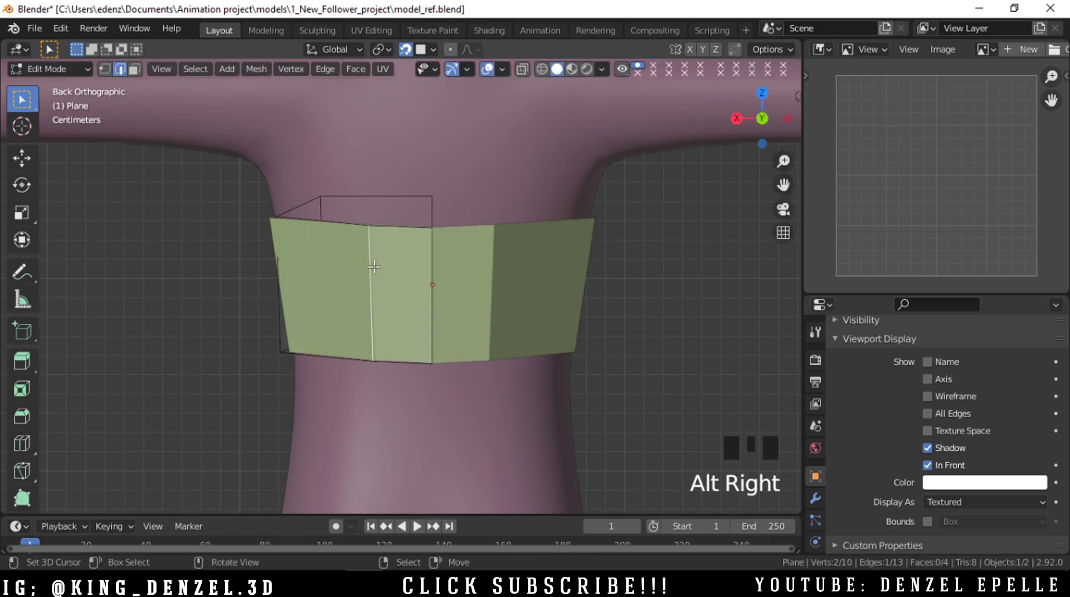
pyautogui.press('g')
pyautogui.press('g')
pyautogui.click(355, 262)
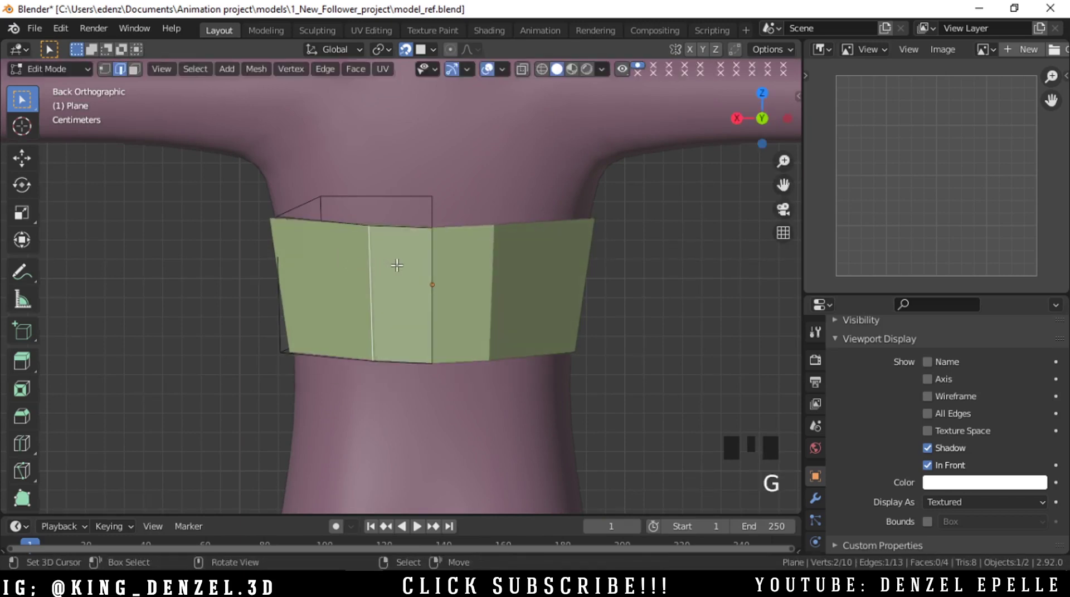
# - Examine the closed band around the torso from the front in Object Mode and return to Edit Mode
pyautogui.moveTo(396, 266); pyautogui.dragTo(540, 320, button='middle')
pyautogui.scroll(2, 520, 296)
pyautogui.press('`')
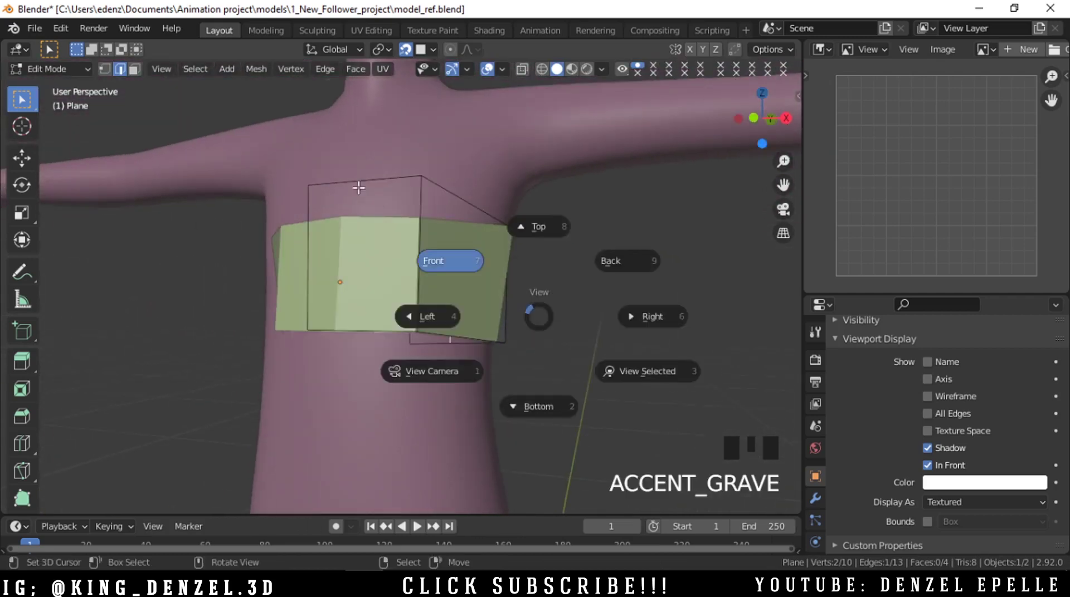
pyautogui.scroll(-5, 437, 275)
pyautogui.press('Tab')
pyautogui.scroll(3, 440, 272)
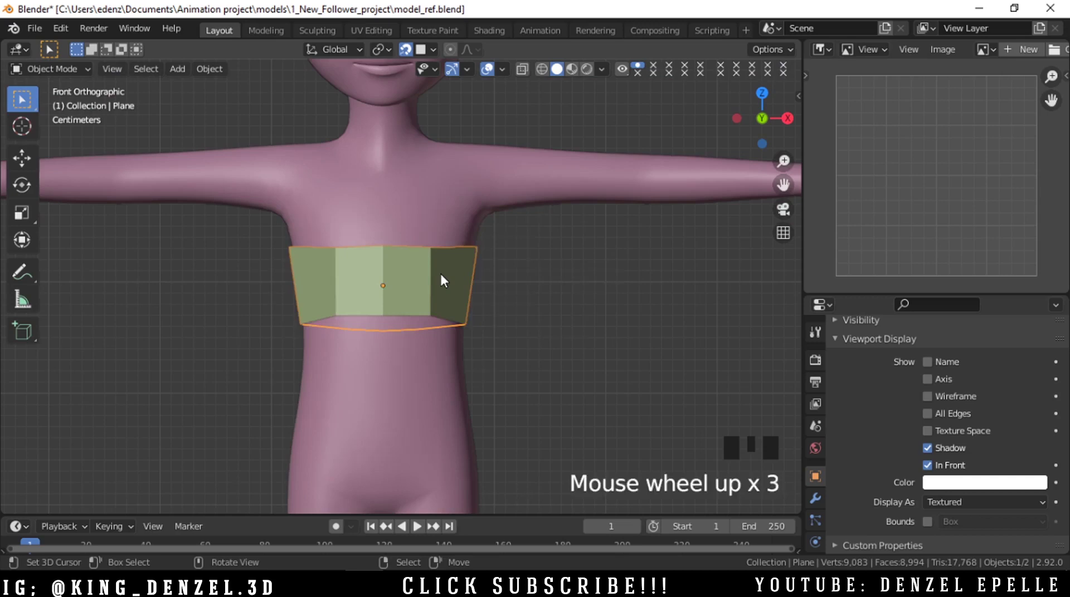
pyautogui.press('a')
pyautogui.press('a')
pyautogui.press('a')
pyautogui.press('Tab')
pyautogui.rightClick(437, 270)
pyautogui.rightClick(437, 270)
pyautogui.press('Tab')
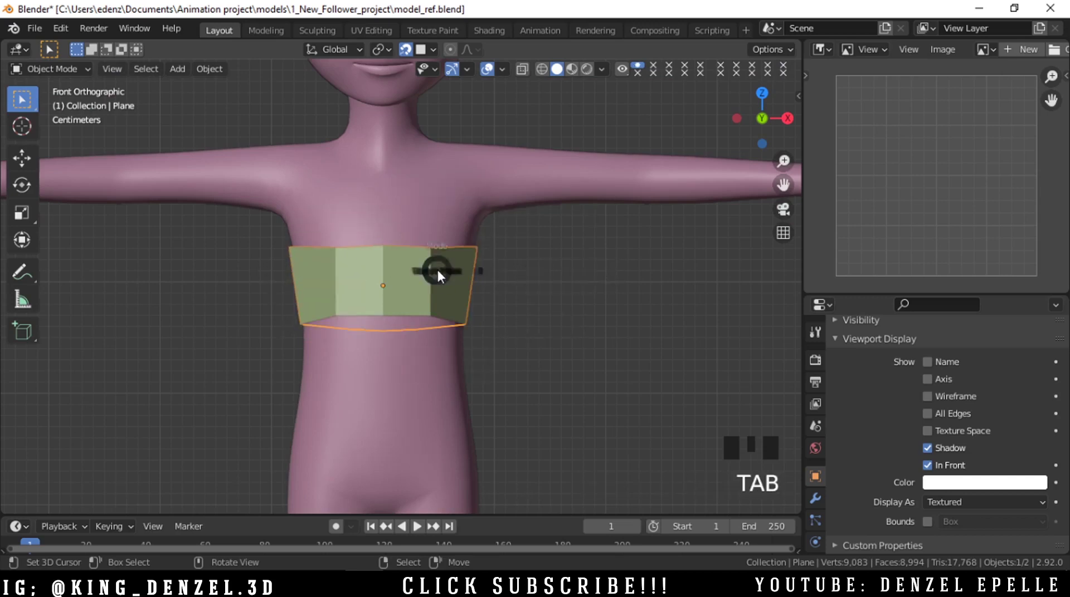
pyautogui.click(583, 290)
# - Try to extrude the band's upper edge loop with face snapping still enabled
pyautogui.scroll(2, 455, 254)
pyautogui.keyDown('shift'); pyautogui.moveTo(451, 252); pyautogui.dragTo(437, 277, button='middle'); pyautogui.keyUp('shift')
pyautogui.scroll(-2, 414, 280)
pyautogui.scroll(1, 414, 279)
pyautogui.press('e')
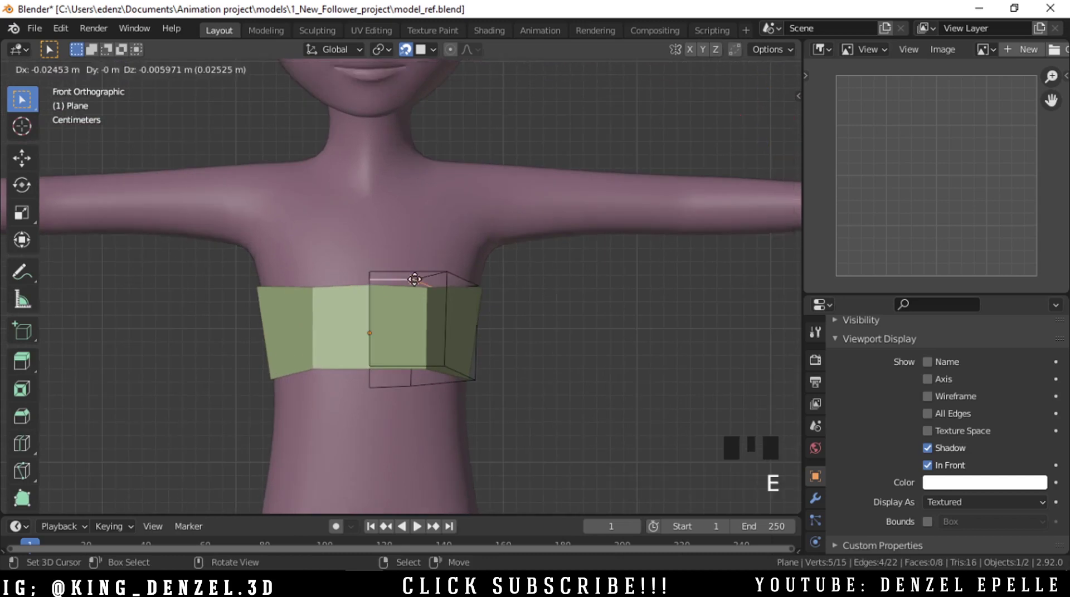
pyautogui.rightClick(414, 279)
pyautogui.hotkey('ctrl', 'z')
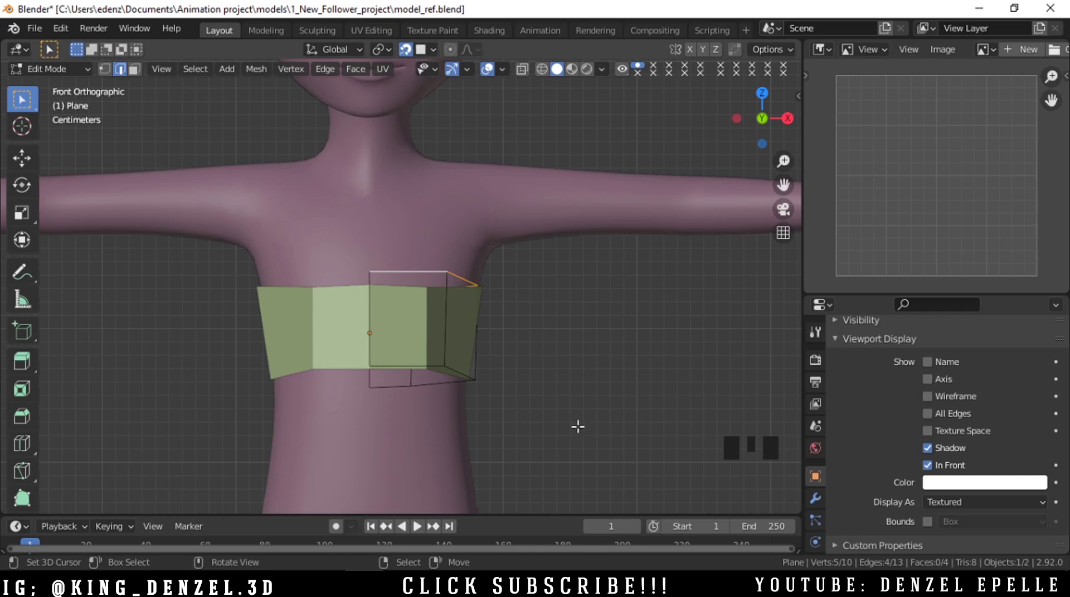
# - Turn off snapping and extrude the band's upper edge loop about 0.04 m upward along global Z
pyautogui.scroll(2, 431, 348)
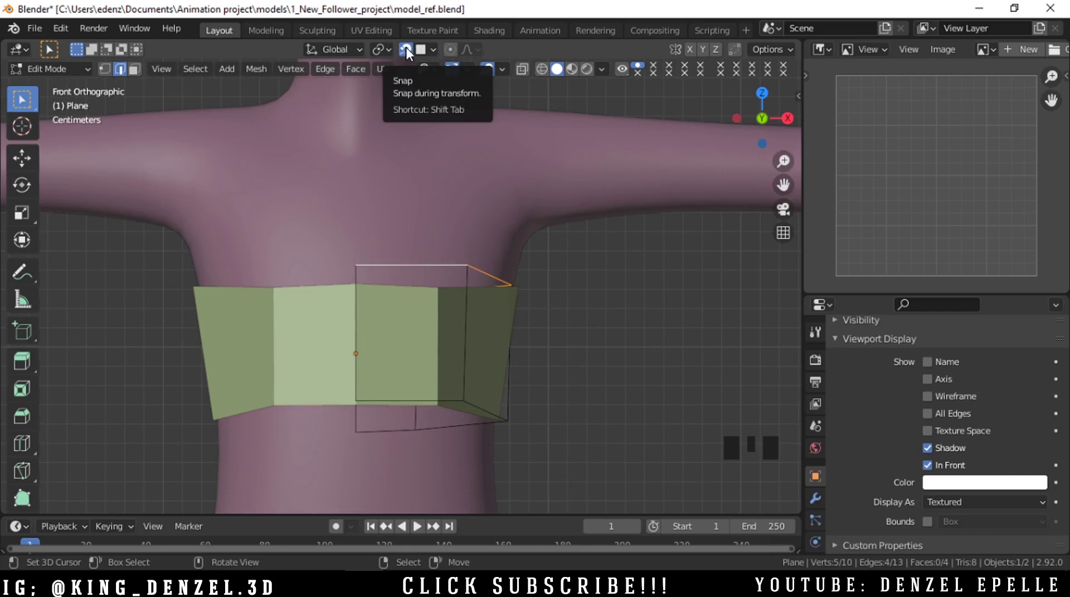
pyautogui.hotkey('shift', 'Tab')
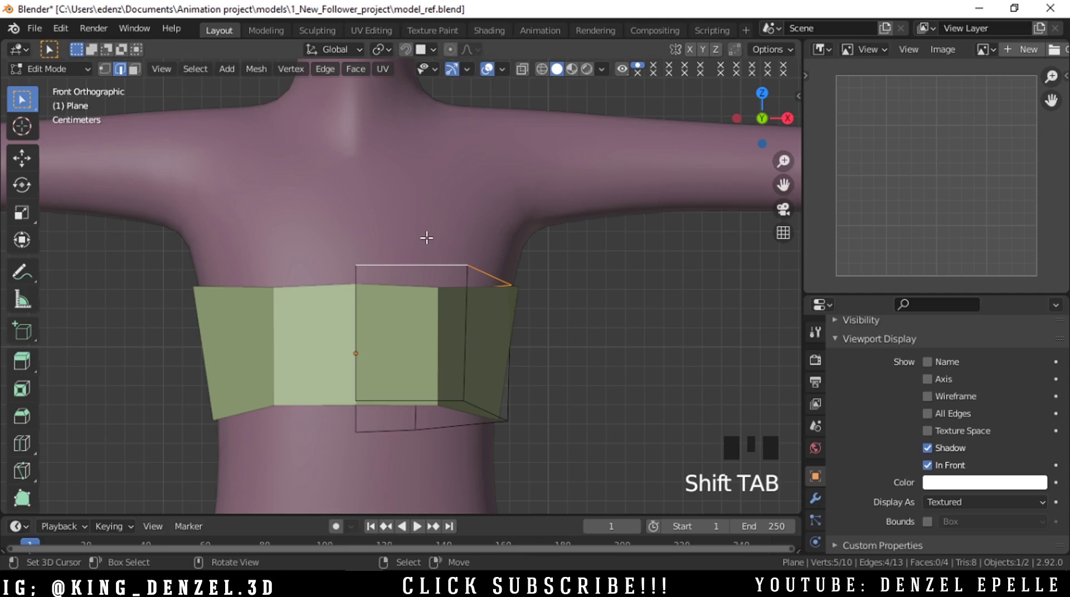
pyautogui.press('e')
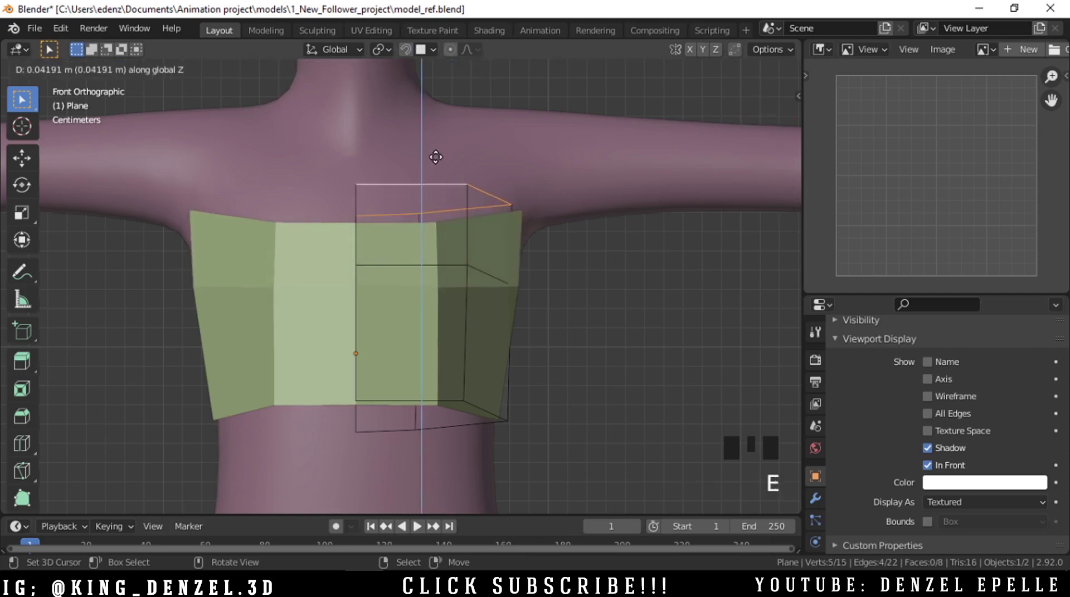
pyautogui.click(437, 161)
# - Deselect the mesh and add a vertical loop cut through the side faces between the front corner and the flank edge
pyautogui.scroll(-3, 516, 313)
pyautogui.moveTo(516, 313)
pyautogui.mouseDown(button='middle')
pyautogui.moveTo(275, 272)
pyautogui.moveTo(420, 345)
pyautogui.moveTo(537, 310)
pyautogui.mouseUp(button='middle')
pyautogui.press('`')
pyautogui.click(449, 217)
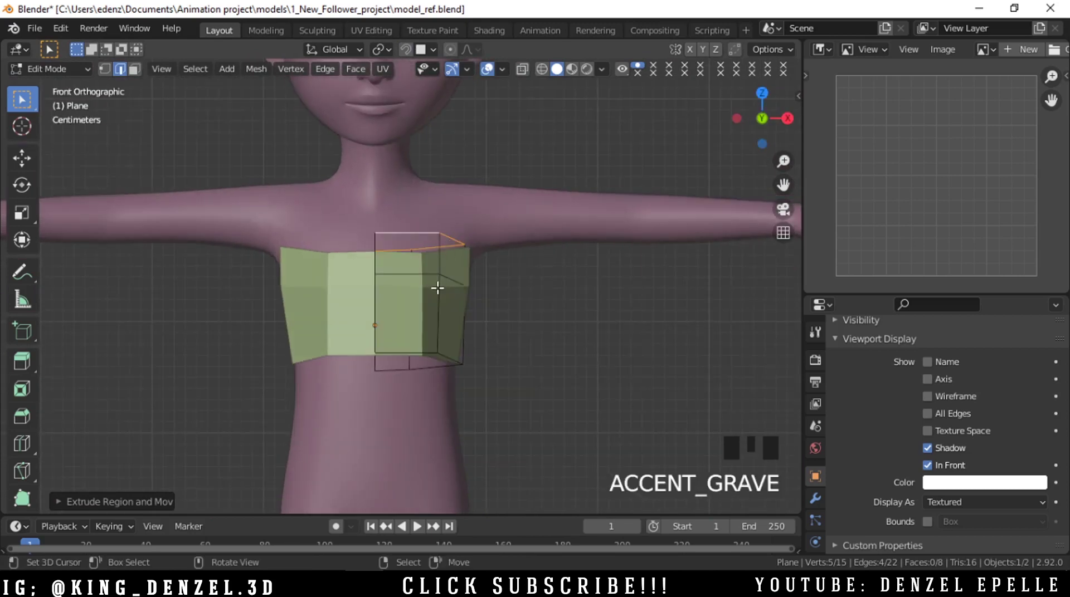
pyautogui.press('a')
pyautogui.click(436, 198)
pyautogui.scroll(3, 452, 177)
pyautogui.keyDown('shift'); pyautogui.moveTo(452, 177); pyautogui.dragTo(361, 296, button='middle'); pyautogui.keyUp('shift')
pyautogui.scroll(2, 373, 289)
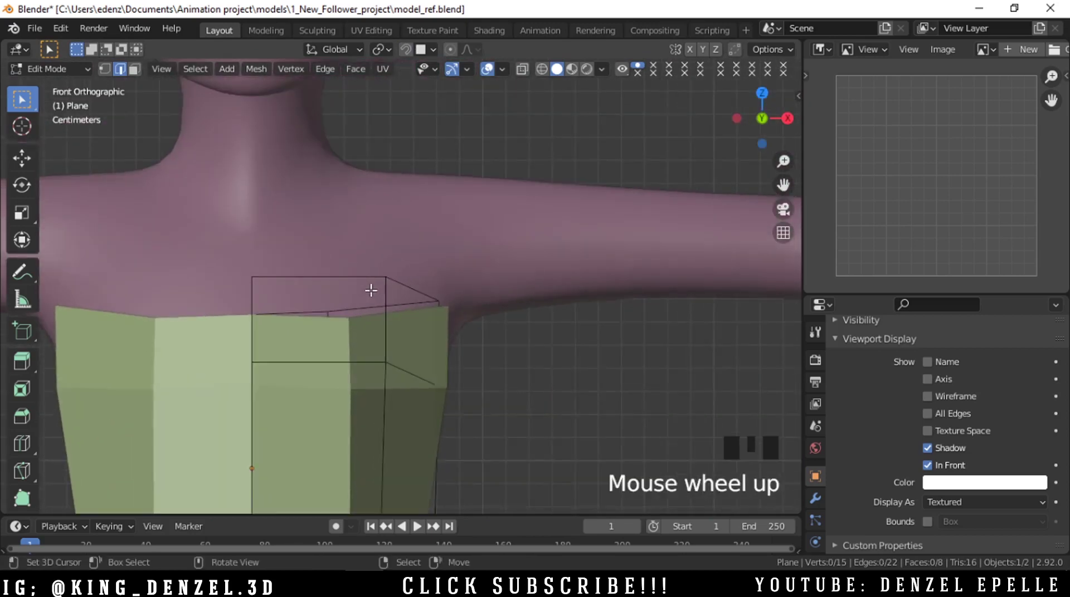
pyautogui.scroll(-6, 389, 212)
pyautogui.moveTo(390, 212); pyautogui.dragTo(363, 350, button='middle')
pyautogui.scroll(2, 362, 349)
pyautogui.hotkey('ctrl', 'r')
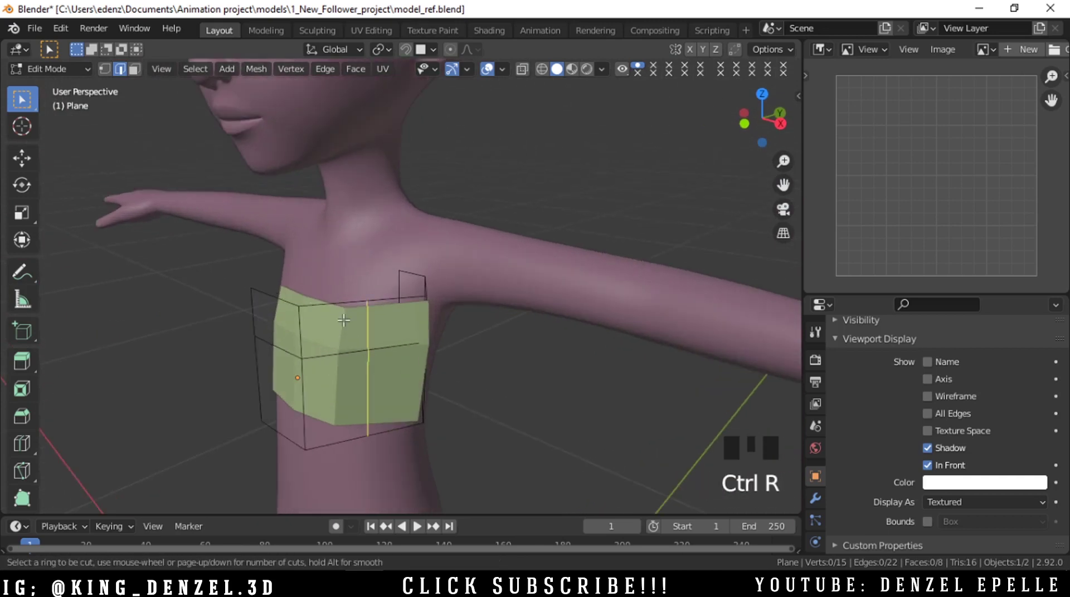
pyautogui.click(340, 321)
pyautogui.click(344, 305)
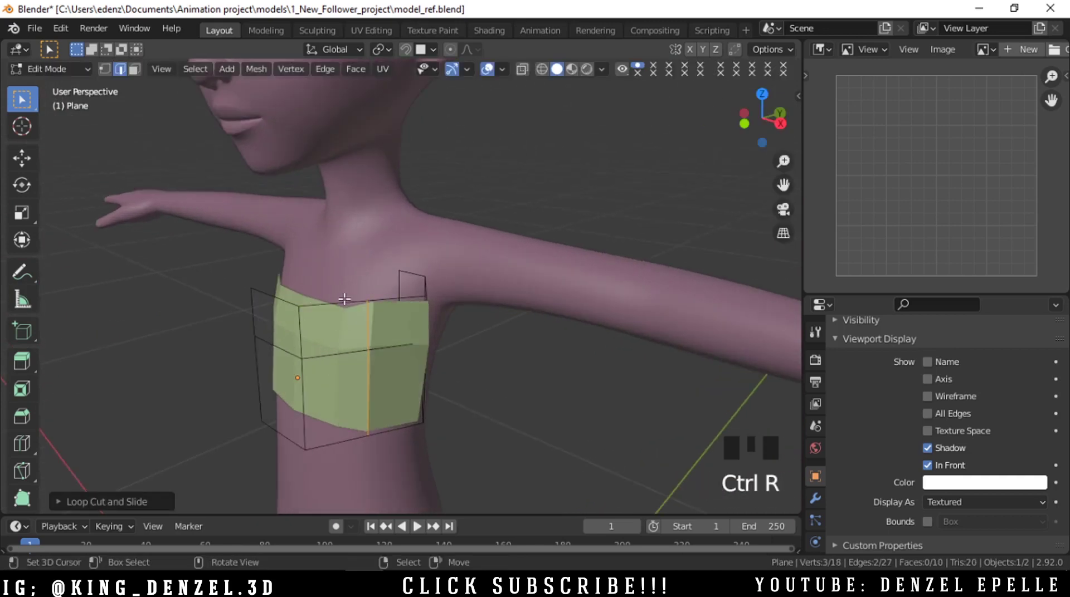
# - Extrude the short upper edge in front of the new loop cut and snap it up onto the shoulder as a strap
pyautogui.moveTo(344, 306); pyautogui.dragTo(392, 371, button='middle')
pyautogui.press('`')
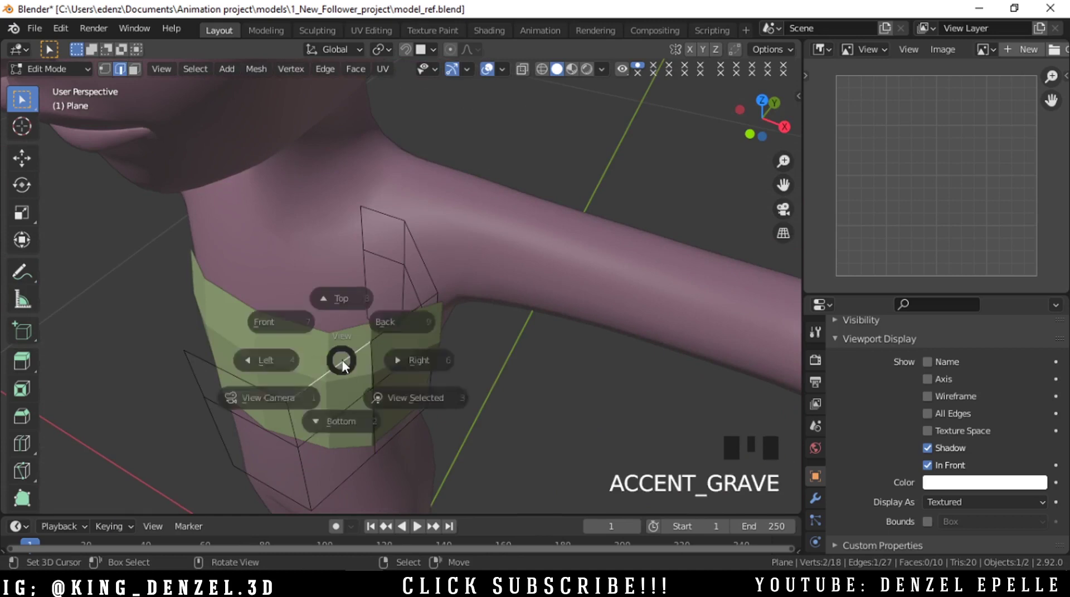
pyautogui.click(279, 315)
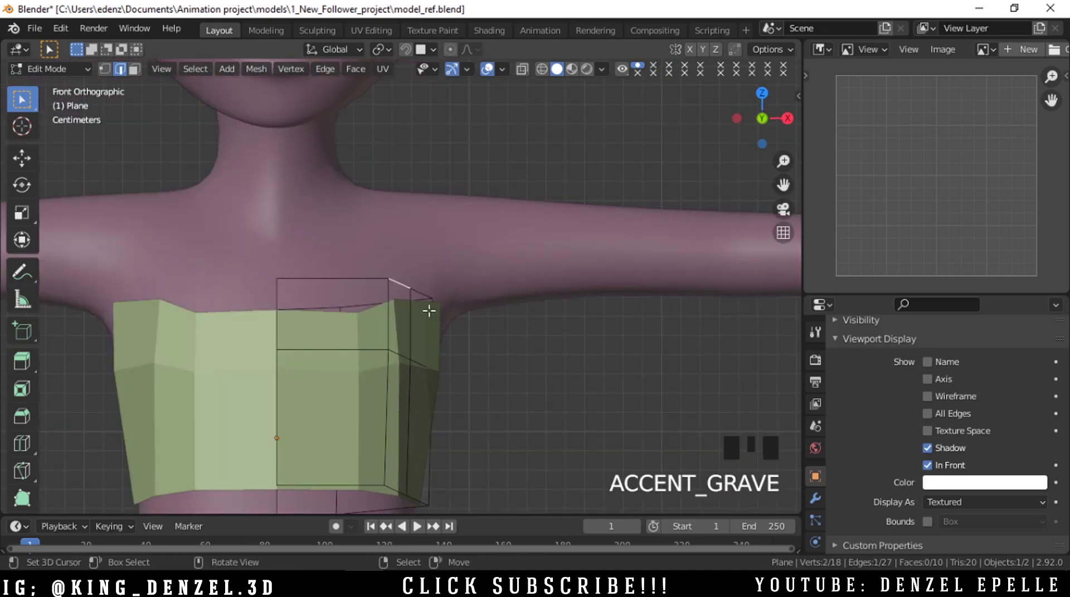
pyautogui.press('e')
pyautogui.rightClick(424, 259)
pyautogui.hotkey('shift', 'Tab')
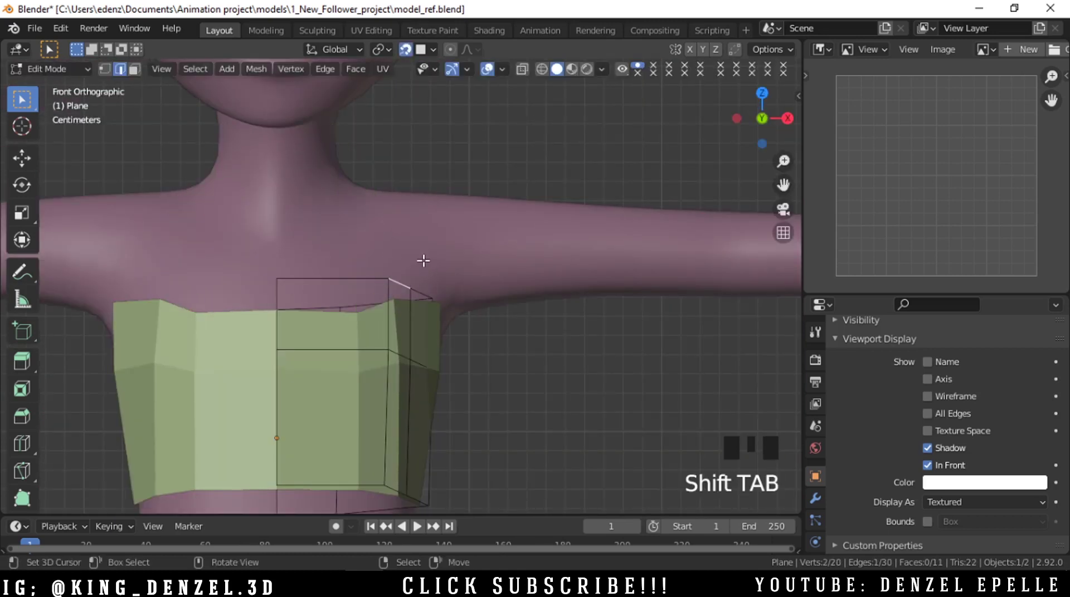
pyautogui.press('g')
pyautogui.click(410, 207)
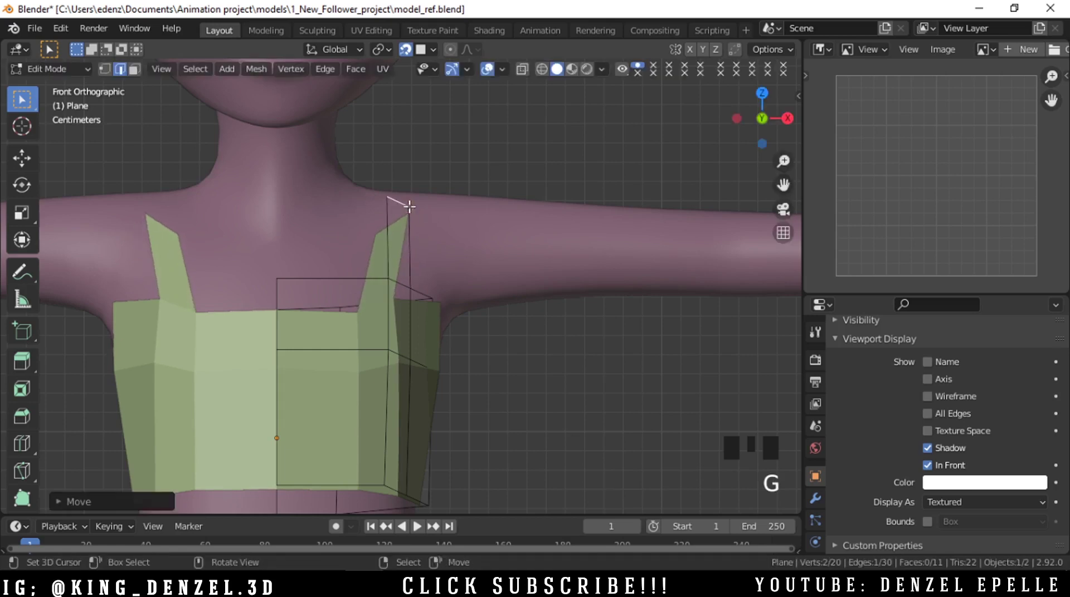
# - Rotate the strap's end edge in the front view to adjust its angle on the shoulder
pyautogui.scroll(-3, 460, 296)
pyautogui.moveTo(461, 296); pyautogui.dragTo(330, 425, button='middle')
pyautogui.scroll(3, 389, 260)
pyautogui.press('`')
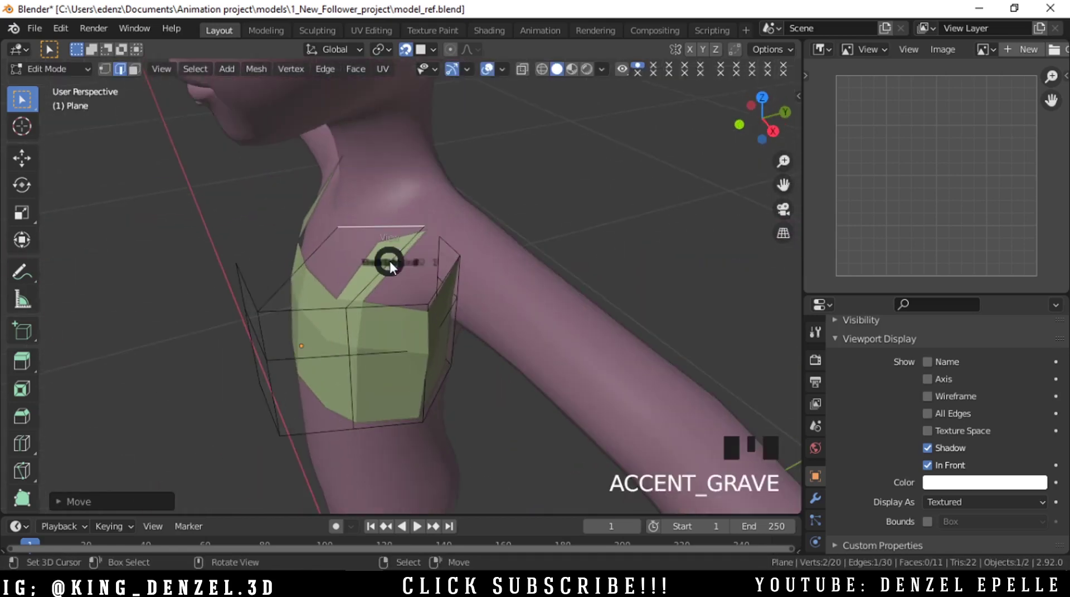
pyautogui.click(329, 216)
pyautogui.press('r')
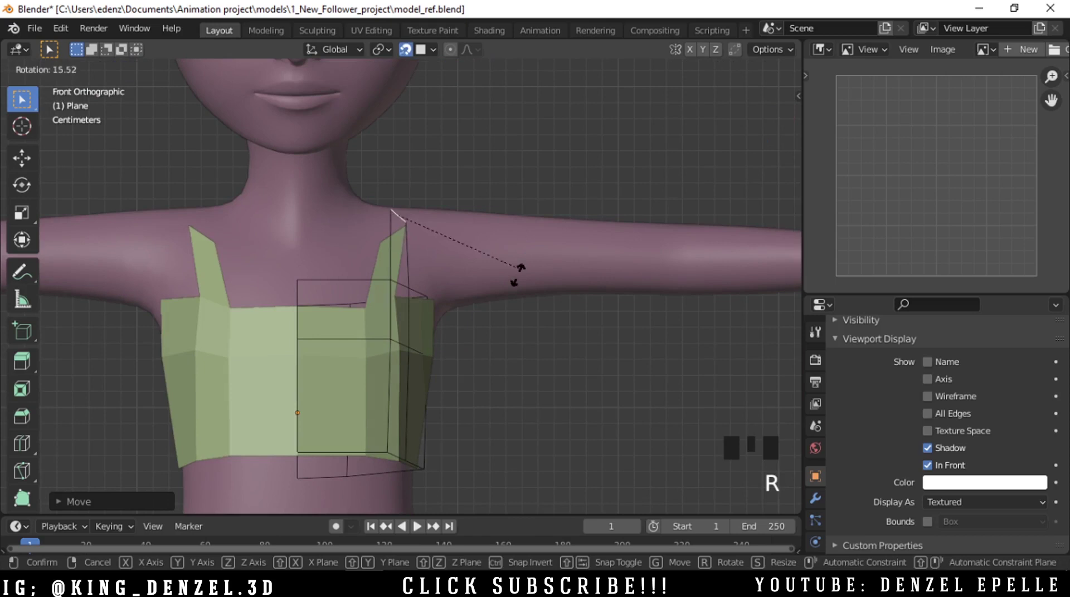
pyautogui.click(418, 232)
# - Switch to vertex selection and snap the strap end's inner vertex back onto the top of the shoulder
pyautogui.moveTo(418, 232); pyautogui.dragTo(298, 234, button='middle')
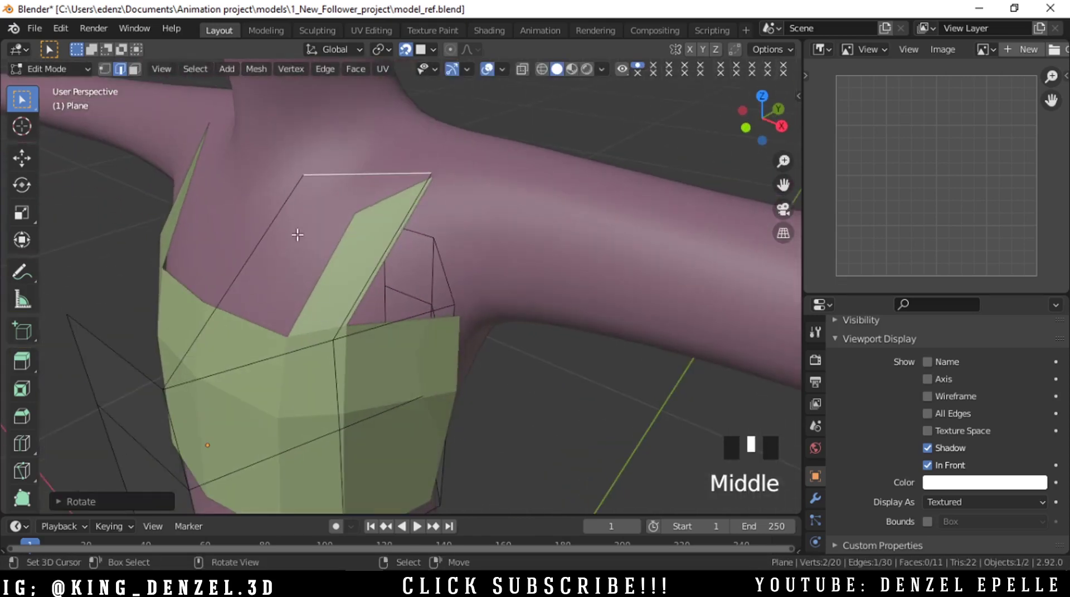
pyautogui.press('1')
pyautogui.press('g')
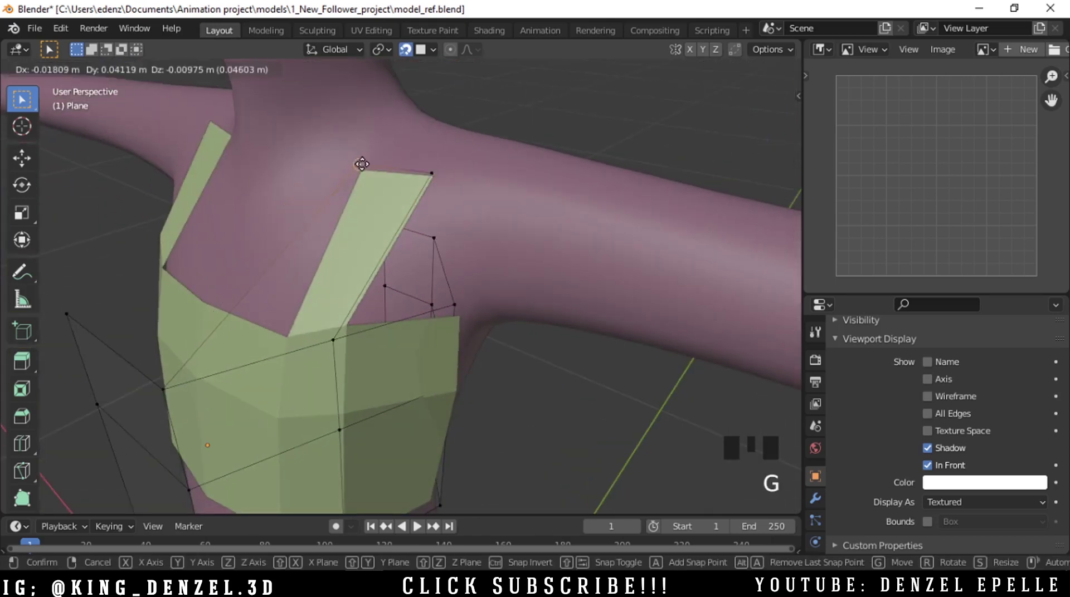
pyautogui.click(383, 158)
# - Snap the strap's inner base vertex, the front neckline's centre vertex and the middle row's centre vertex onto the chest surface
pyautogui.rightClick(164, 389)
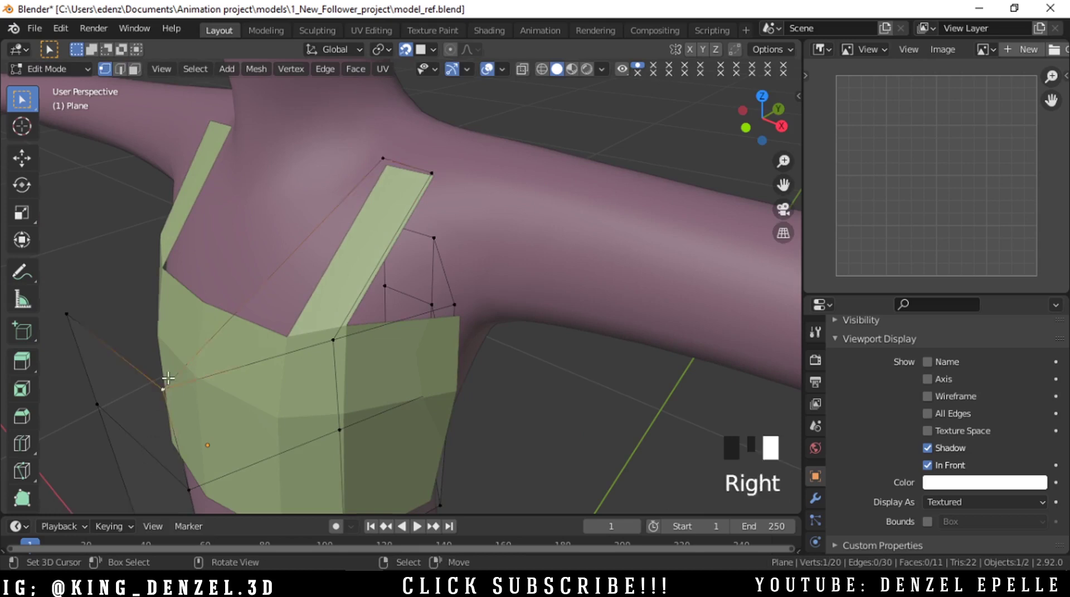
pyautogui.press('g')
pyautogui.click(273, 327)
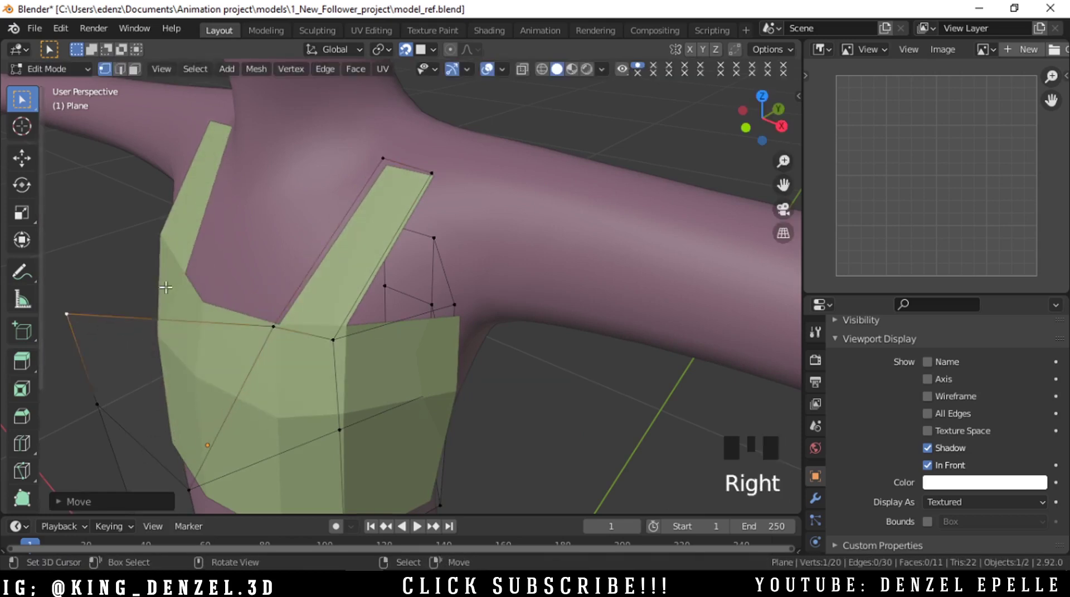
pyautogui.press('g')
pyautogui.click(316, 260)
pyautogui.rightClick(98, 404)
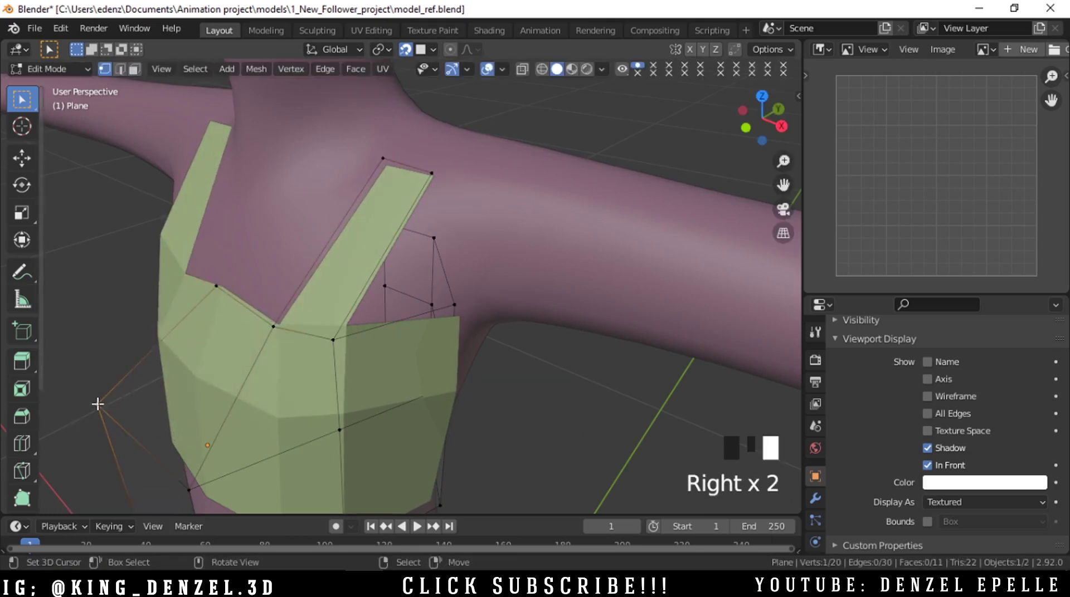
pyautogui.press('g')
pyautogui.click(186, 402)
# - Move the middle-row vertex below the strap's inner base inward and down in the front view, snapping it to the chest
pyautogui.moveTo(186, 403); pyautogui.dragTo(279, 362, button='middle')
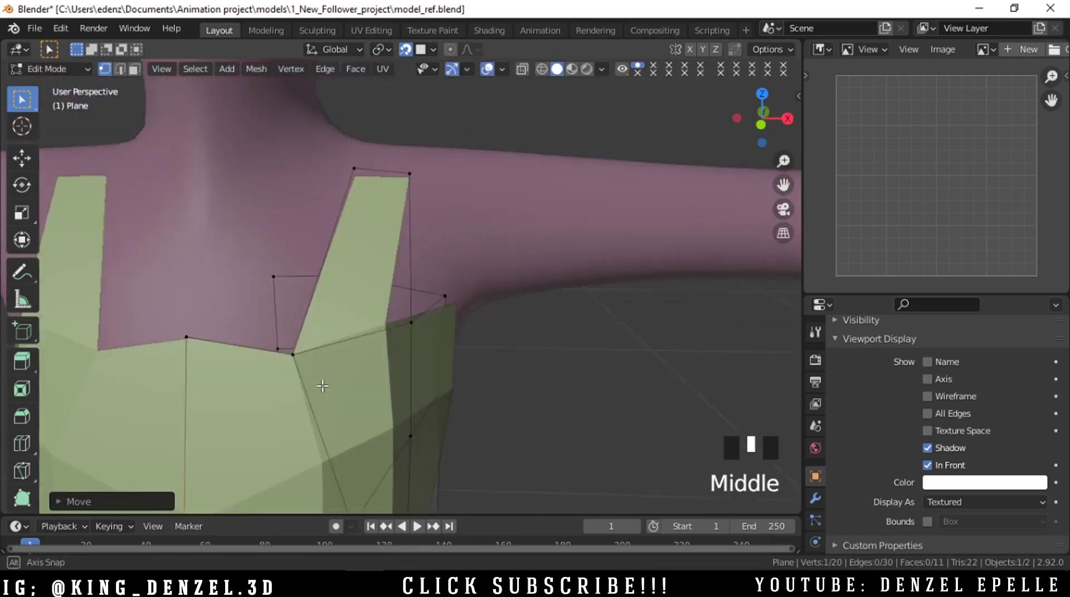
pyautogui.press('`')
pyautogui.click(230, 323)
pyautogui.scroll(-3, 229, 323)
pyautogui.keyDown('shift'); pyautogui.moveTo(329, 280); pyautogui.dragTo(388, 280, button='middle'); pyautogui.keyUp('shift')
pyautogui.rightClick(396, 288)
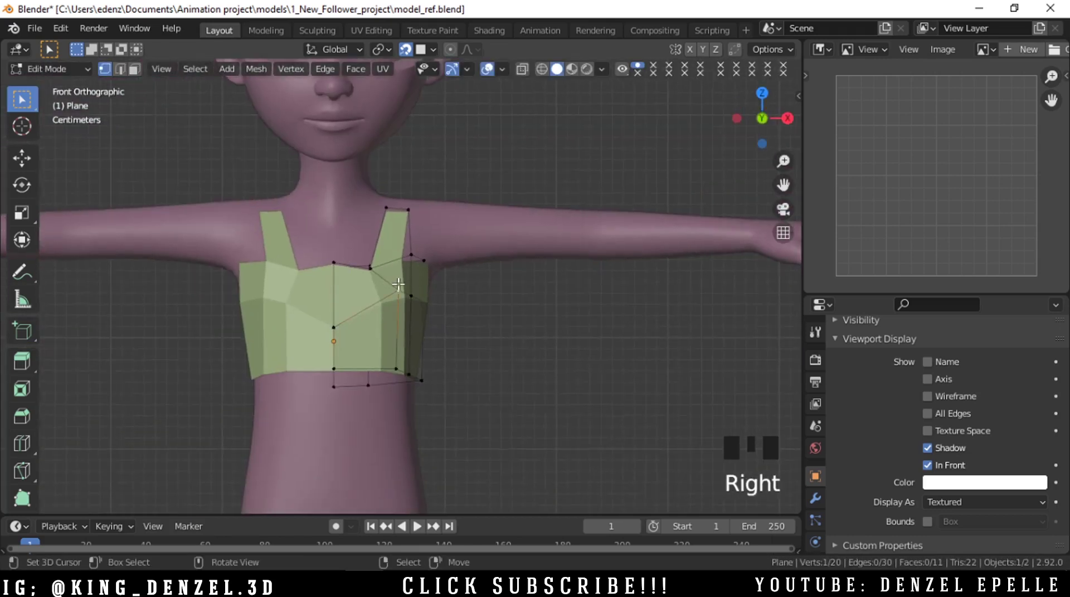
pyautogui.scroll(3, 390, 295)
pyautogui.press('g')
pyautogui.click(349, 326)
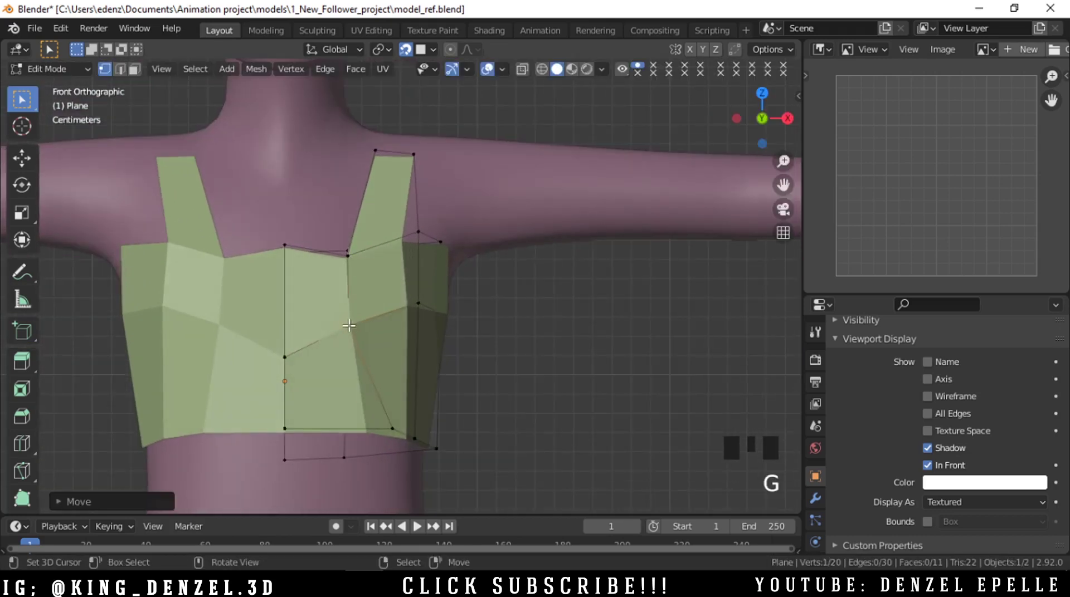
# - Move the front hem vertex below the strap inward, snapping it to the torso in line with the vertices above
pyautogui.rightClick(376, 427)
pyautogui.press('g')
pyautogui.click(311, 428)
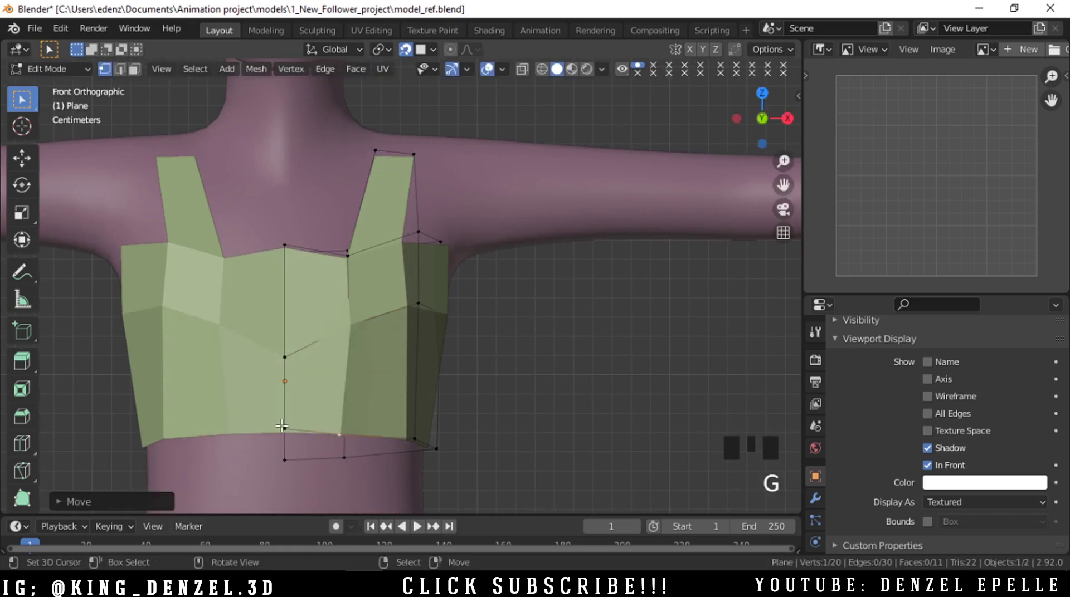
# - Snap the front hem's centre vertex down and the middle row's centre vertex up, levelling each with its neighbouring vertices
pyautogui.rightClick(285, 357)
pyautogui.press('g')
pyautogui.click(282, 357)
pyautogui.press('g')
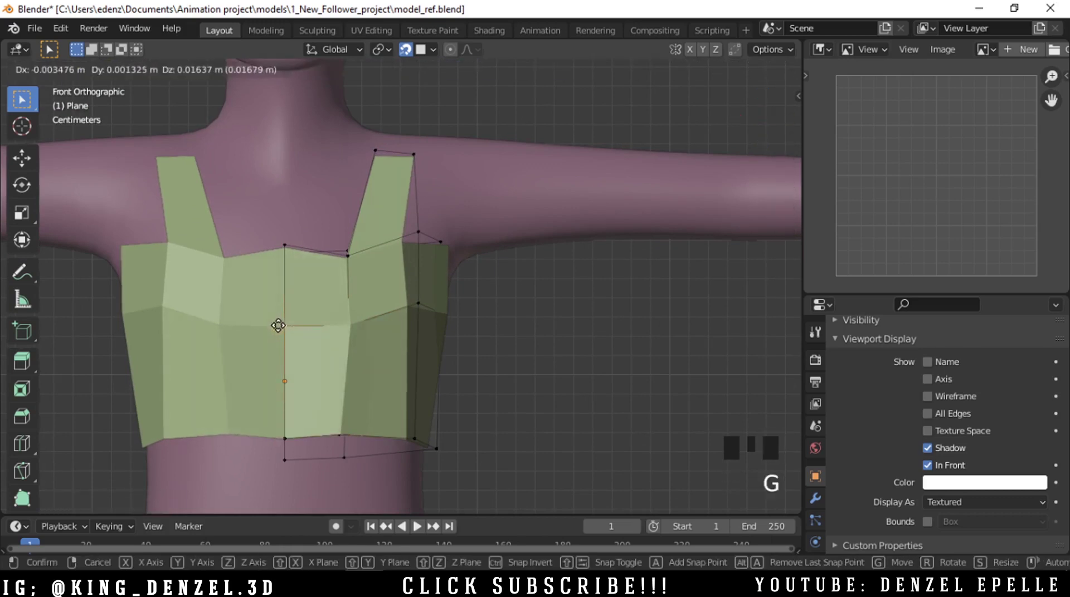
pyautogui.click(278, 326)
# - Move the middle-row vertex below the strap's inner base slightly inward and up, snapping it to the chest
pyautogui.rightClick(387, 329)
pyautogui.hotkey('ctrl', 'z')
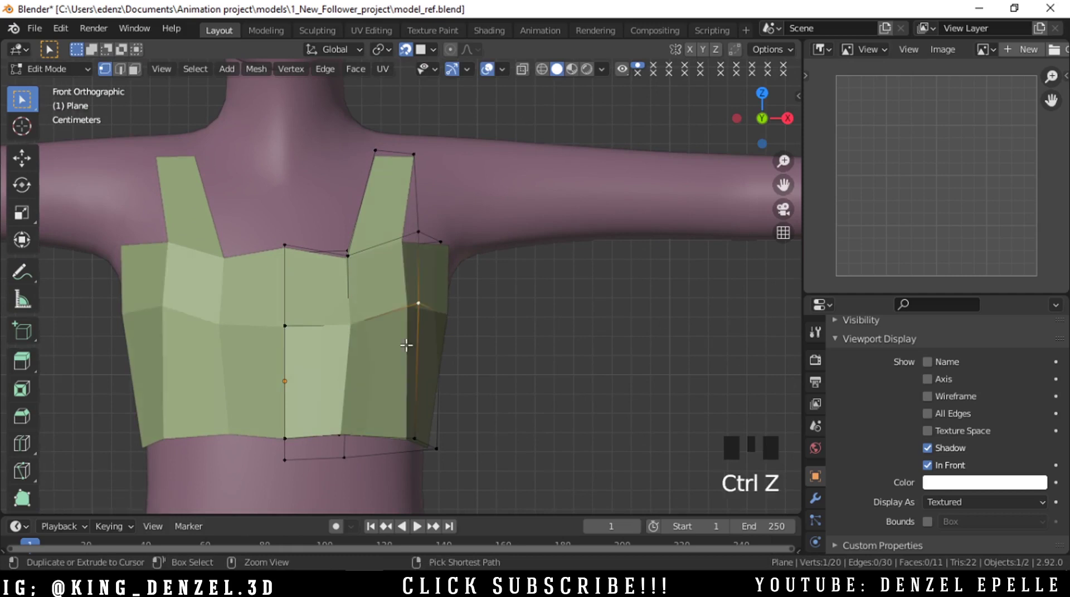
pyautogui.press('g')
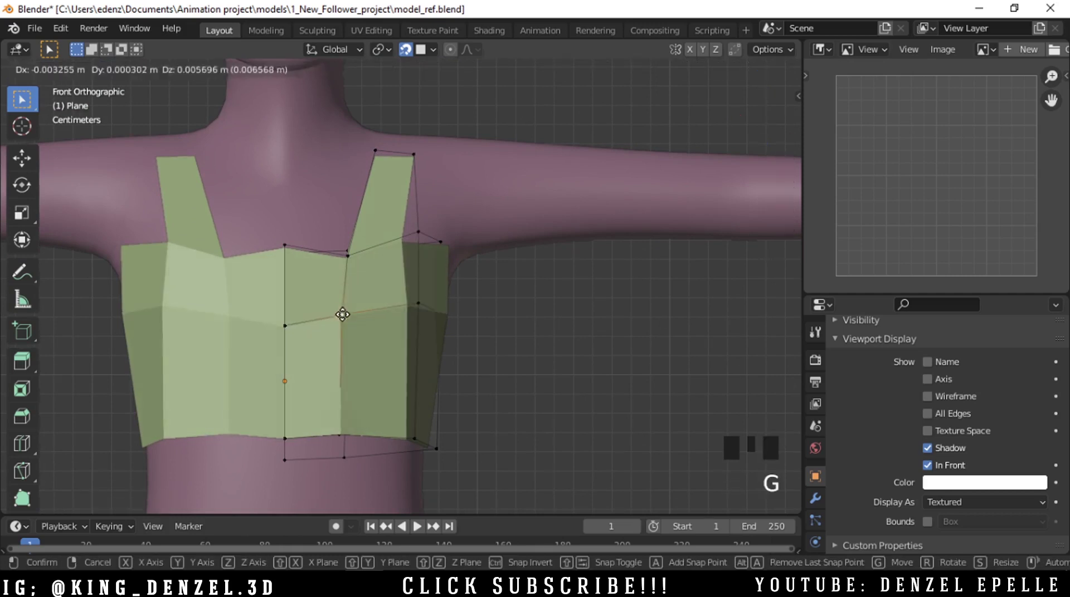
pyautogui.click(343, 315)
# - Move the strap's outer base vertex outward and down in the front view, snapping it to the chest
pyautogui.moveTo(366, 282); pyautogui.dragTo(313, 425, button='middle')
pyautogui.scroll(3, 390, 255)
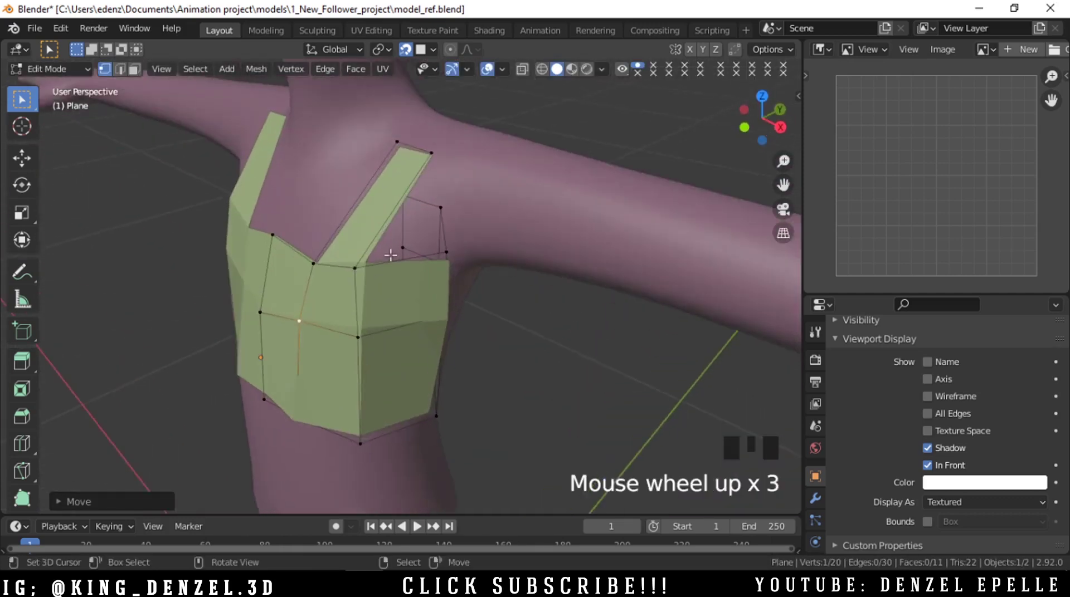
pyautogui.keyDown('shift'); pyautogui.moveTo(390, 255); pyautogui.dragTo(384, 249, button='middle'); pyautogui.keyUp('shift')
pyautogui.press('`')
pyautogui.click(251, 306)
pyautogui.press('g')
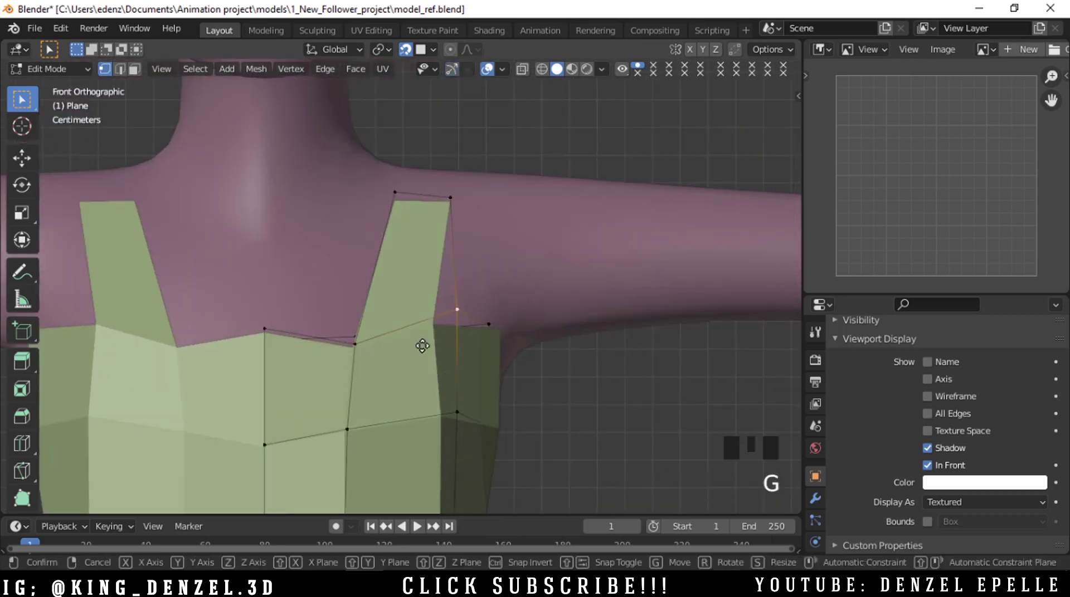
pyautogui.click(449, 334)
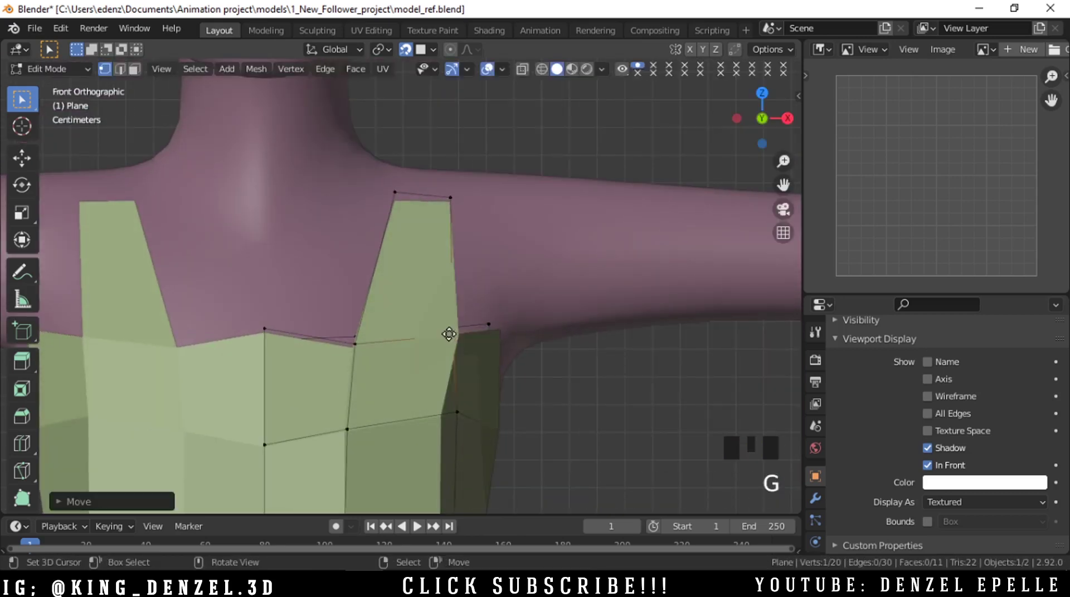
pyautogui.press('g')
# - Extrude the strap's end edge twice, over the top of the shoulder and down onto the upper back
pyautogui.scroll(-4, 459, 249)
pyautogui.moveTo(458, 248); pyautogui.dragTo(341, 400, button='middle')
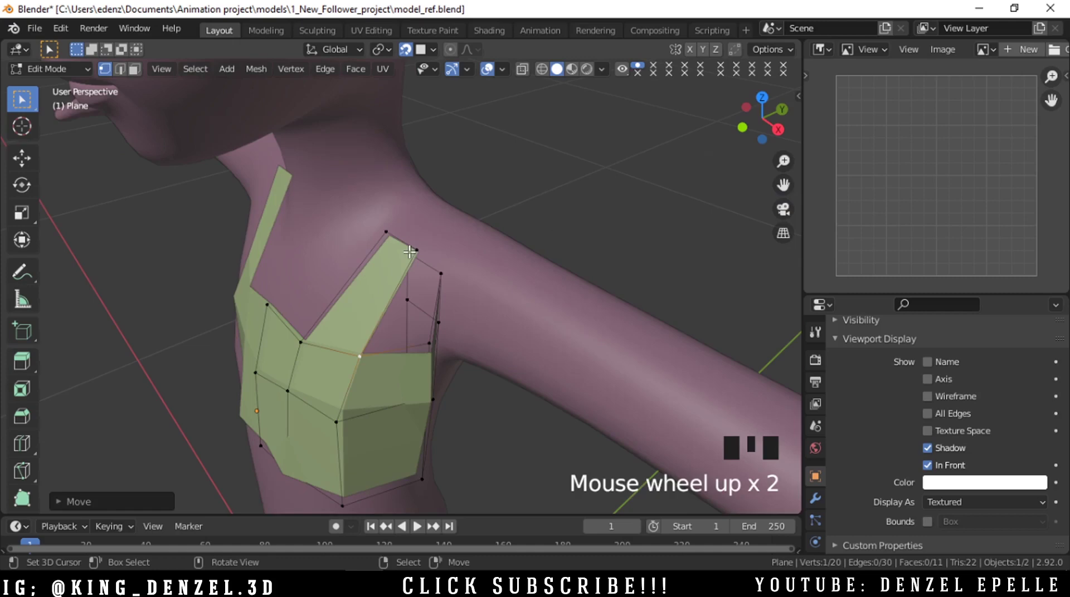
pyautogui.rightClick(412, 250)
pyautogui.moveTo(430, 251); pyautogui.dragTo(370, 311, button='middle')
pyautogui.scroll(1, 406, 282)
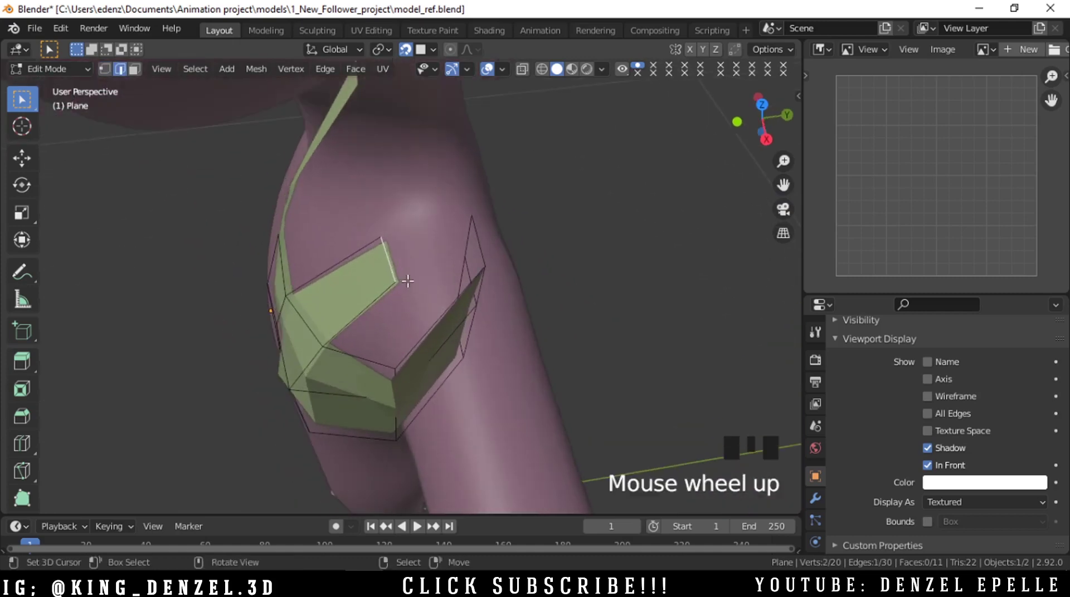
pyautogui.press('e')
pyautogui.click(492, 247)
pyautogui.moveTo(493, 246); pyautogui.dragTo(439, 306, button='middle')
pyautogui.press('e')
pyautogui.click(437, 262)
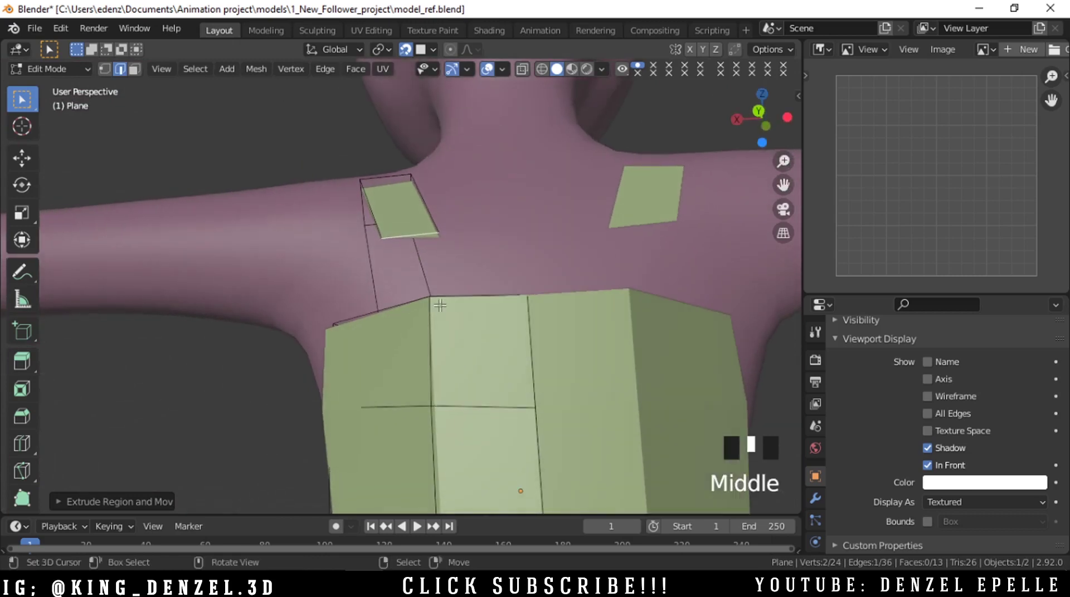
# - Fill a face between the strap's end and the back panel's upper edge, and snap the joining edge inward and up
pyautogui.keyDown('shift'); pyautogui.rightClick(462, 299); pyautogui.keyUp('shift')
pyautogui.press('f')
pyautogui.press('a')
pyautogui.press('a')
pyautogui.press('a')
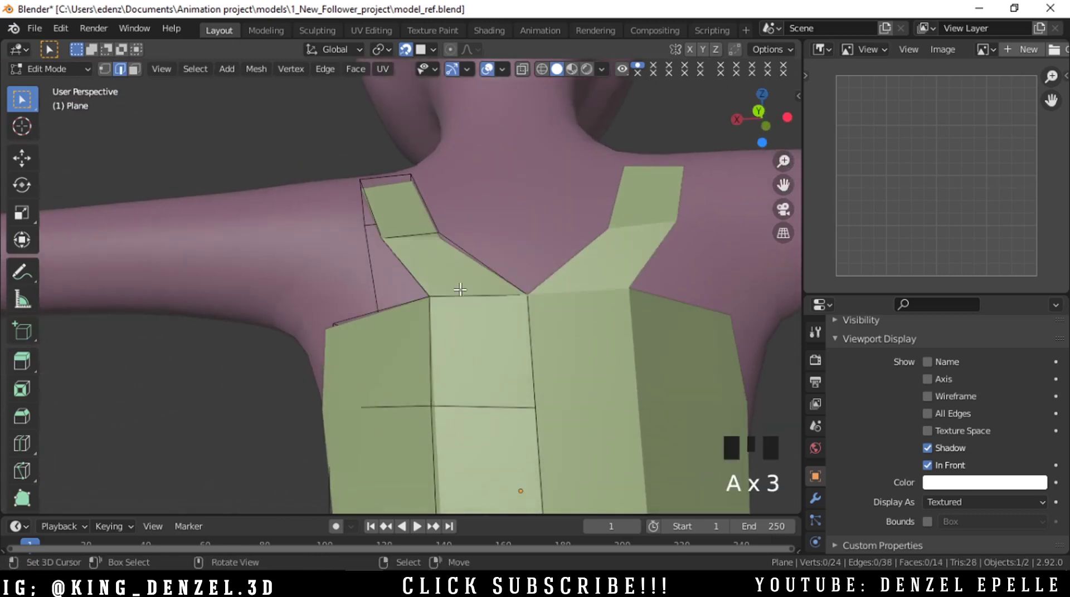
pyautogui.press('g')
pyautogui.click(461, 222)
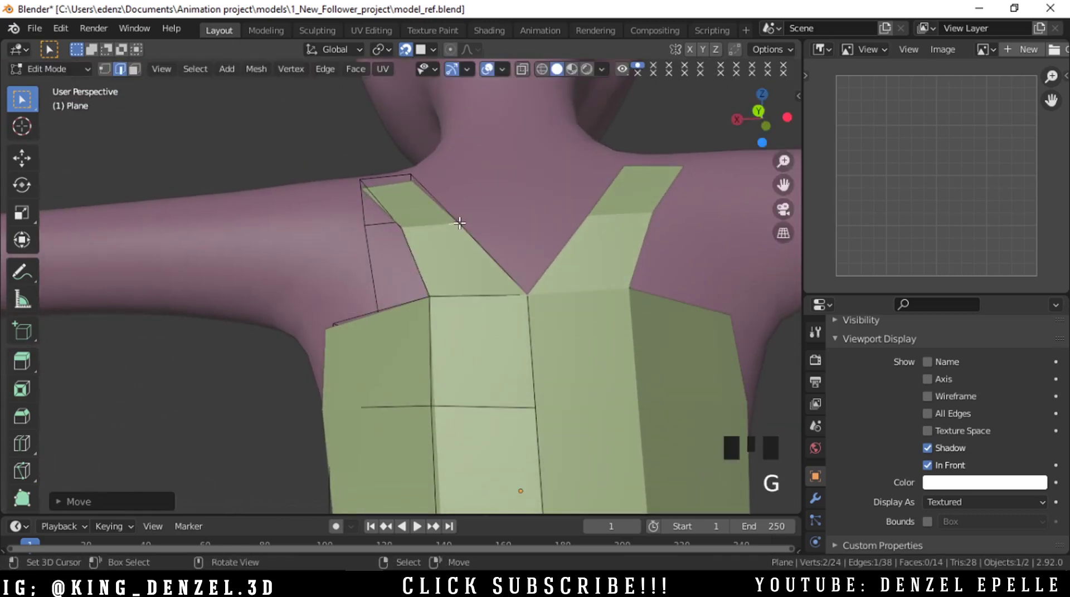
# - Switch to Object Mode, deselect everything and examine the top's overall shape and straps from the front
pyautogui.scroll(-5, 271, 321)
pyautogui.moveTo(271, 321); pyautogui.dragTo(533, 292, button='middle')
pyautogui.press('Tab')
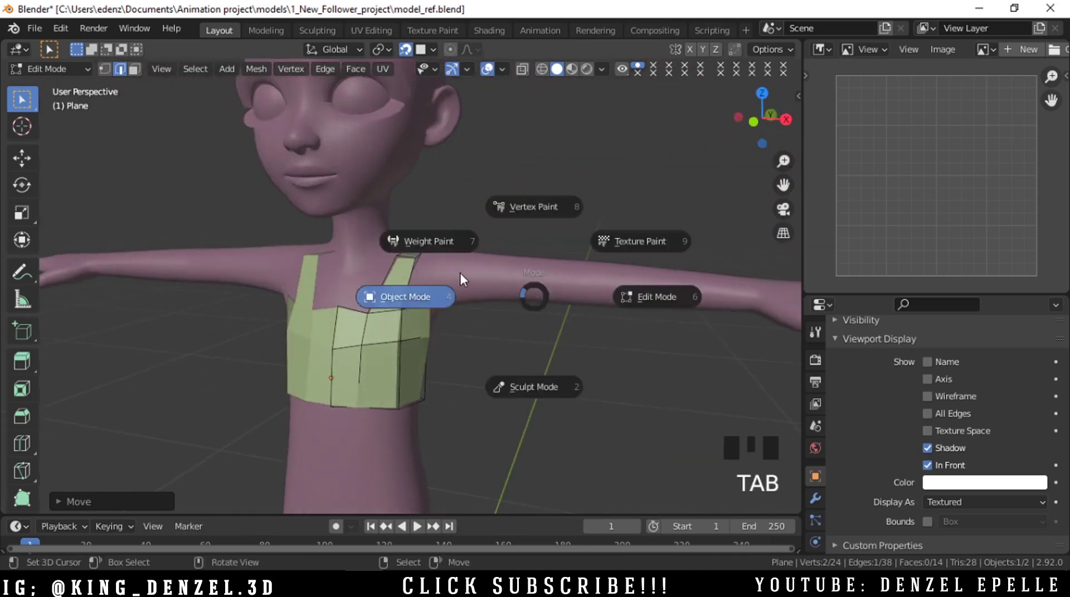
pyautogui.press('a')
pyautogui.press('a')
pyautogui.press('a')
pyautogui.scroll(-5, 462, 271)
pyautogui.moveTo(407, 344); pyautogui.dragTo(426, 286, button='middle')
pyautogui.press('`')
pyautogui.scroll(3, 431, 248)
# - Return to Edit Mode and add a loop cut across the strap where it passes over the shoulder
pyautogui.press('Tab')
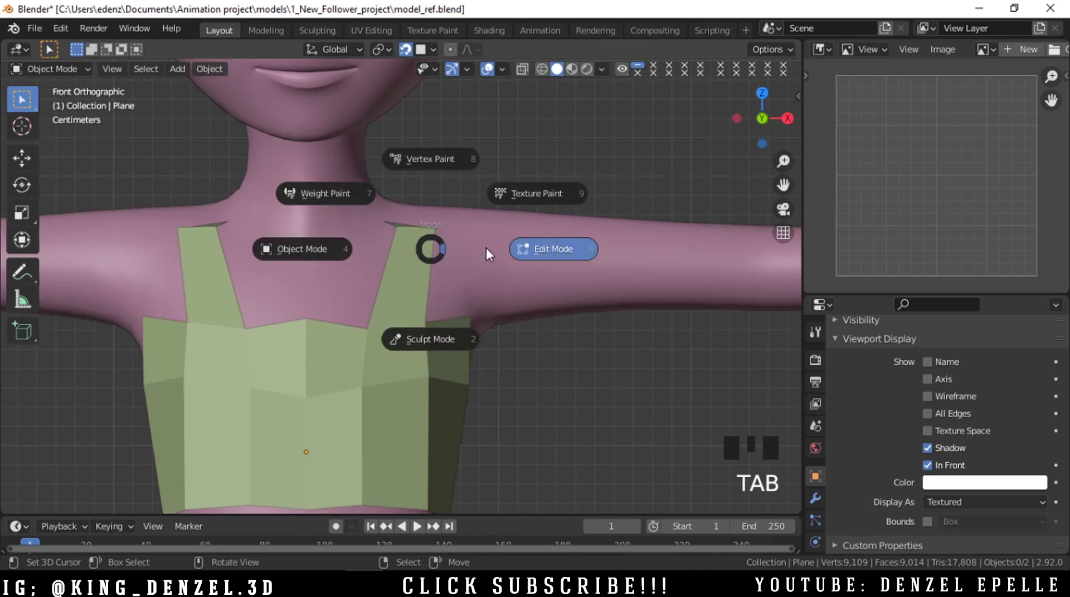
pyautogui.scroll(3, 433, 237)
pyautogui.moveTo(434, 237); pyautogui.dragTo(398, 353, button='middle')
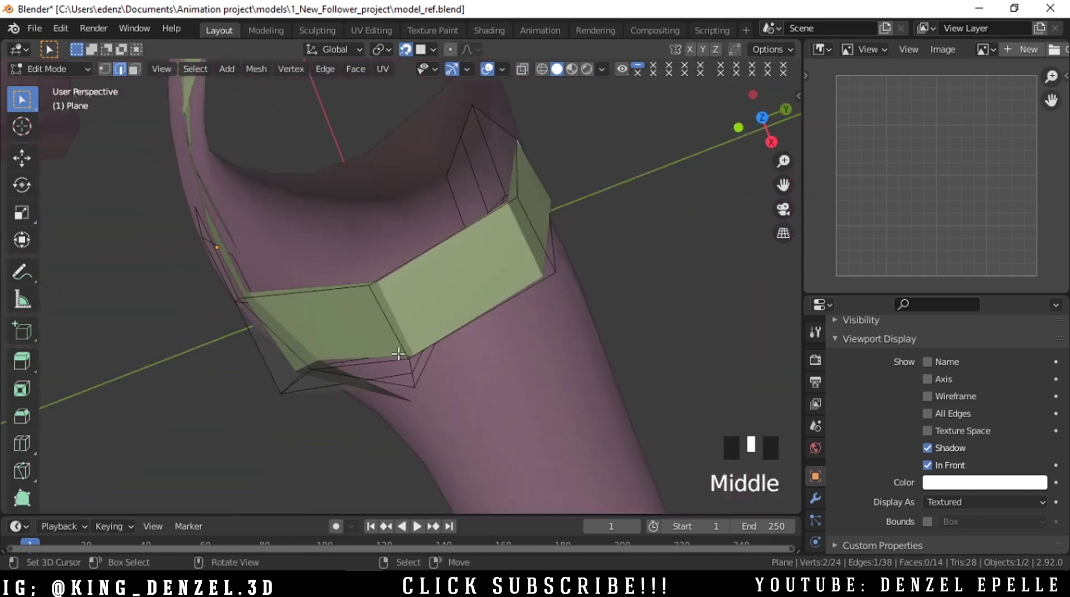
pyautogui.hotkey('ctrl', 'r')
pyautogui.click(446, 304)
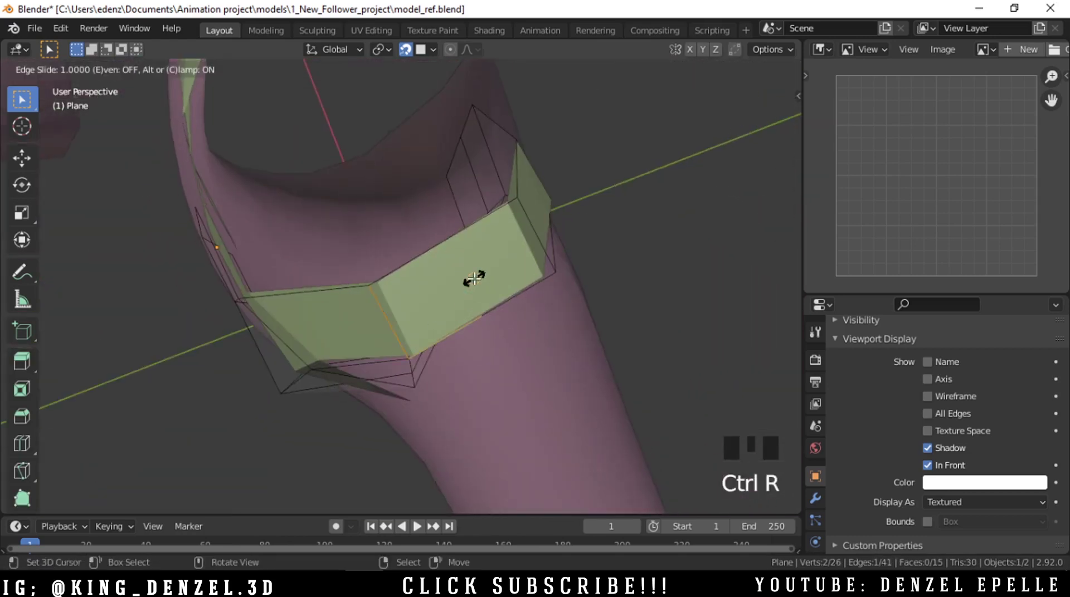
pyautogui.click(471, 283)
# - Add a loop cut across the front part of the strap, about midway between the chest and the shoulder
pyautogui.press('`')
pyautogui.click(383, 228)
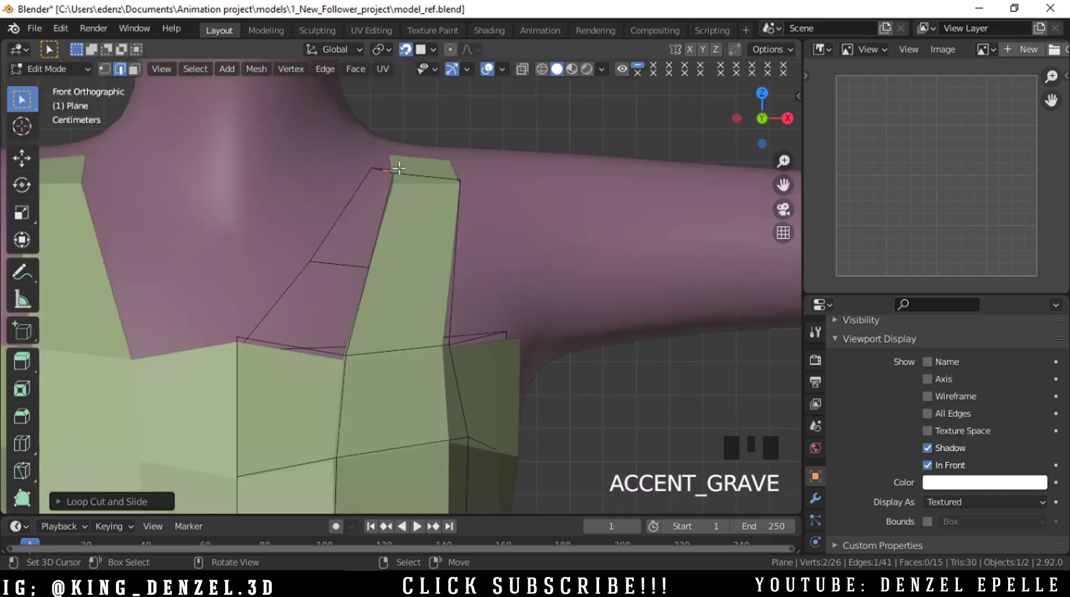
pyautogui.scroll(-4, 439, 164)
pyautogui.moveTo(439, 164); pyautogui.dragTo(400, 286, button='middle')
pyautogui.rightClick(371, 313)
pyautogui.hotkey('ctrl', 'r')
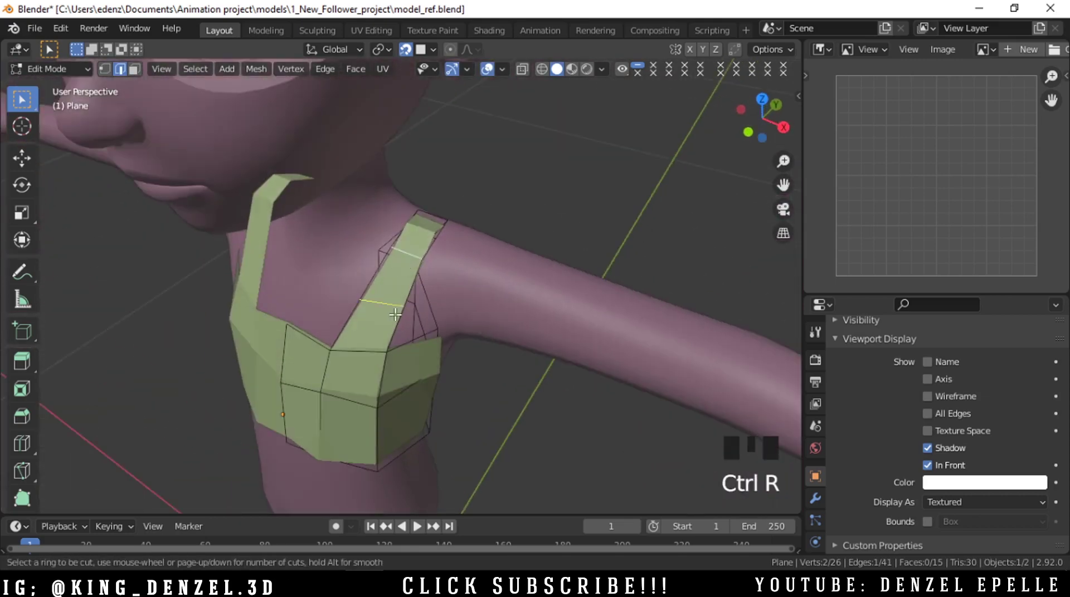
pyautogui.click(395, 314)
pyautogui.hotkey('ctrl', 'z')
pyautogui.hotkey('ctrl', 'r')
pyautogui.click(382, 303)
pyautogui.click(383, 311)
# - Examine the fit of the top in Object Mode from the front and around the sides of the body
pyautogui.press('Tab')
pyautogui.moveTo(383, 311); pyautogui.dragTo(445, 310, button='middle')
pyautogui.press('Tab')
pyautogui.click(336, 308)
pyautogui.press('a')
pyautogui.scroll(-4, 466, 382)
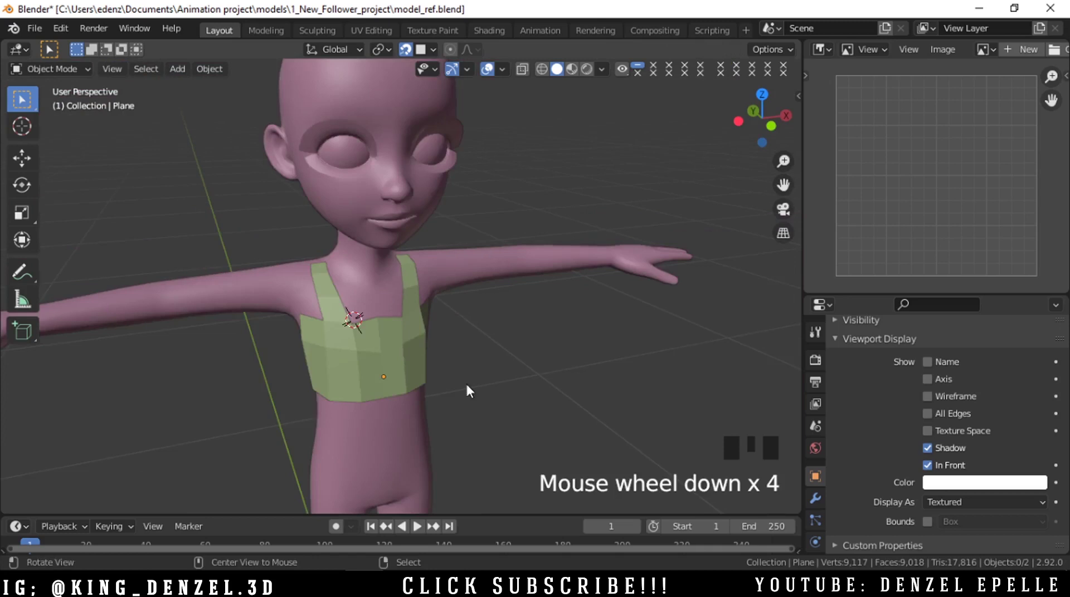
pyautogui.moveTo(466, 382); pyautogui.dragTo(215, 337, button='middle')
pyautogui.scroll(3, 380, 338)
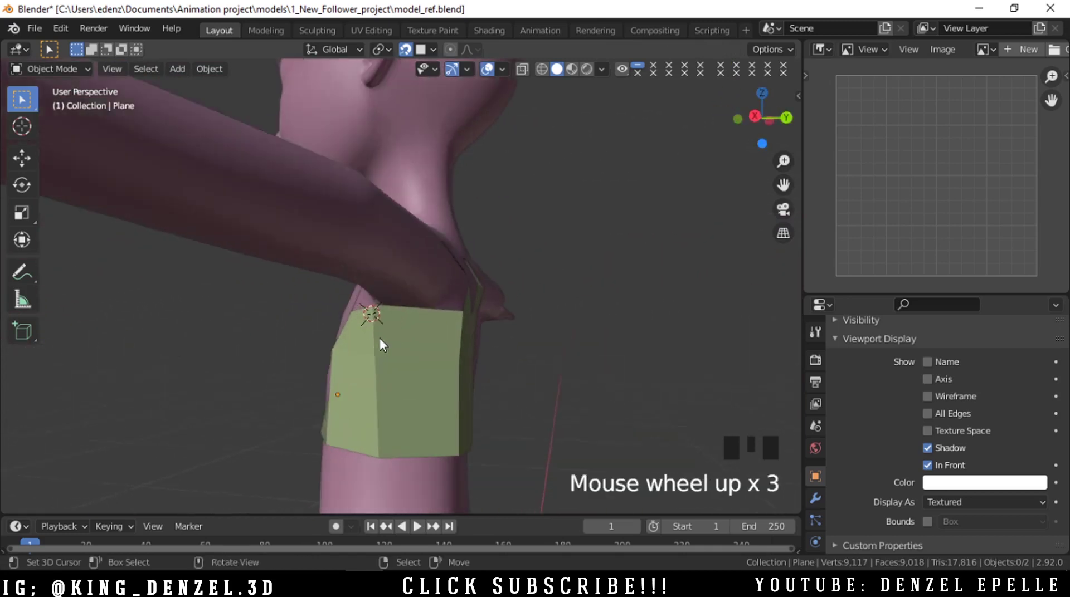
pyautogui.moveTo(380, 338); pyautogui.dragTo(295, 58, button='middle')
pyautogui.scroll(-6, 300, 319)
pyautogui.moveTo(300, 320); pyautogui.dragTo(490, 303, button='middle')
pyautogui.scroll(2, 386, 343)
pyautogui.scroll(3, 449, 262)
pyautogui.press('Tab')
pyautogui.scroll(-3, 520, 333)
pyautogui.press('Tab')
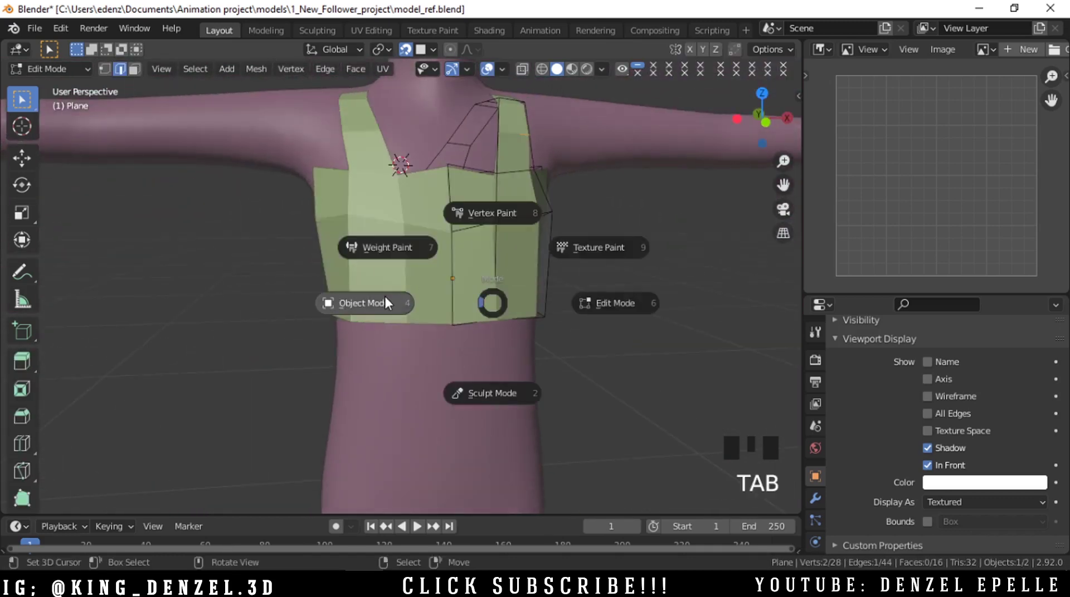
pyautogui.press('`')
pyautogui.press('a')
pyautogui.press('a')
pyautogui.press('a')
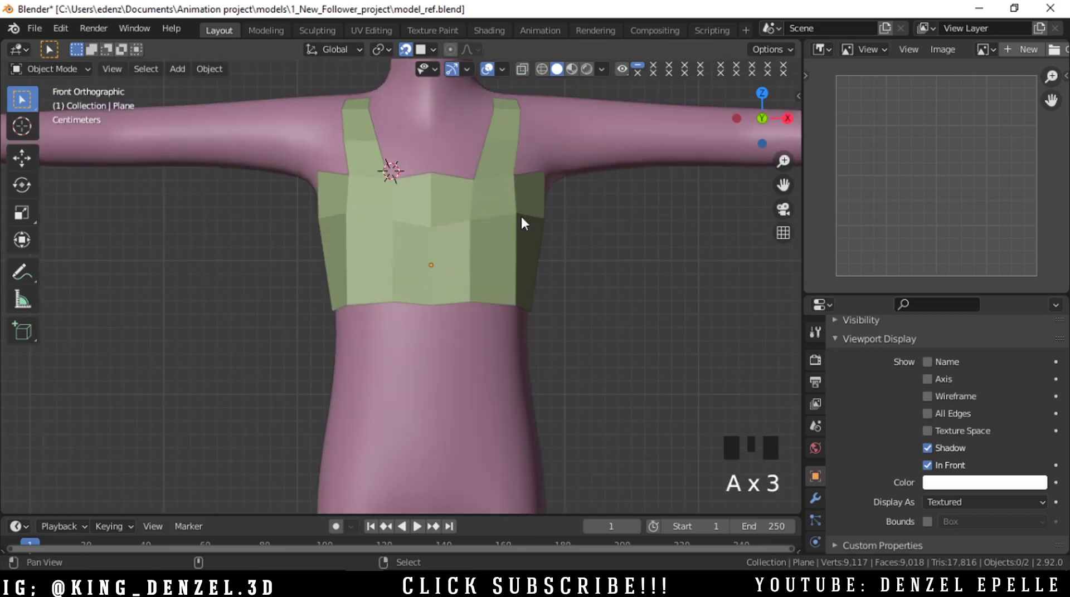
pyautogui.keyDown('shift'); pyautogui.moveTo(373, 235); pyautogui.dragTo(438, 333, button='middle'); pyautogui.keyUp('shift')
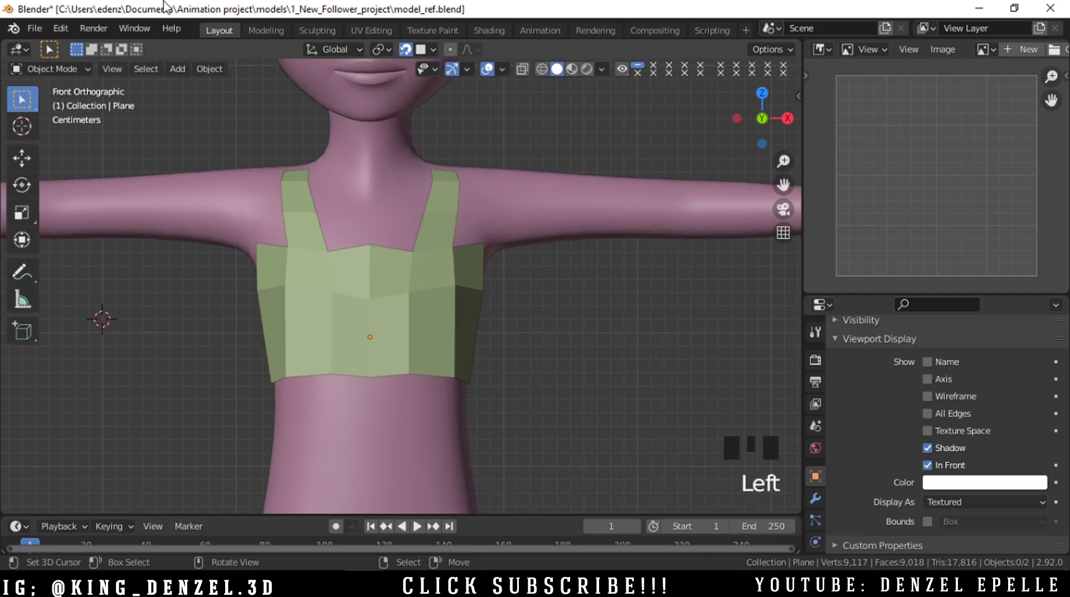
# - Switch to vertex selection in Edit Mode and snap the front neckline's centre vertex down level with the straps' inner bases
pyautogui.press('Tab')
pyautogui.scroll(3, 334, 238)
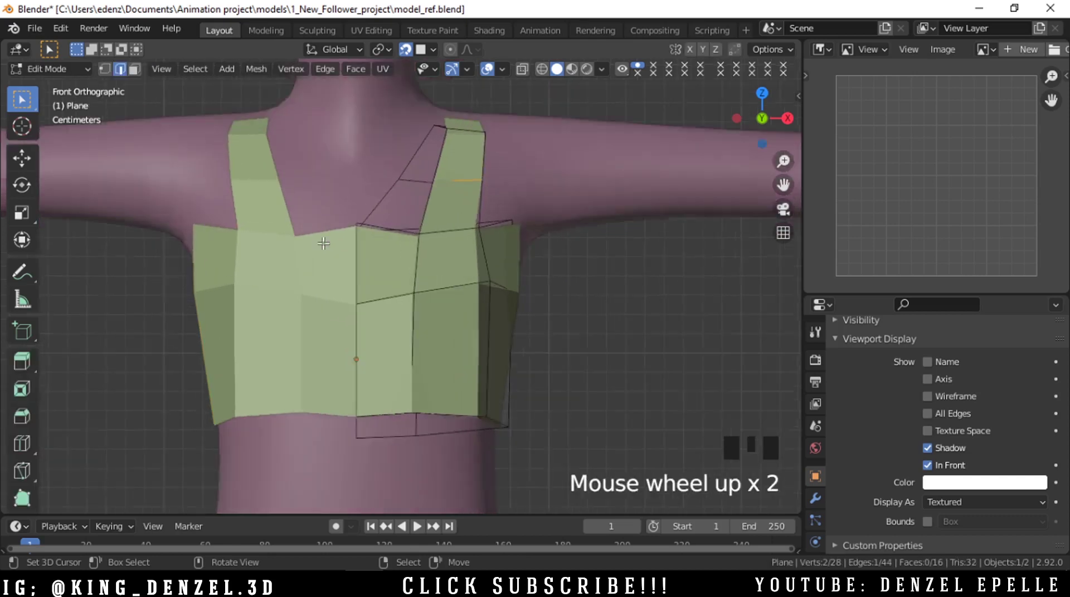
pyautogui.press('1')
pyautogui.press('g')
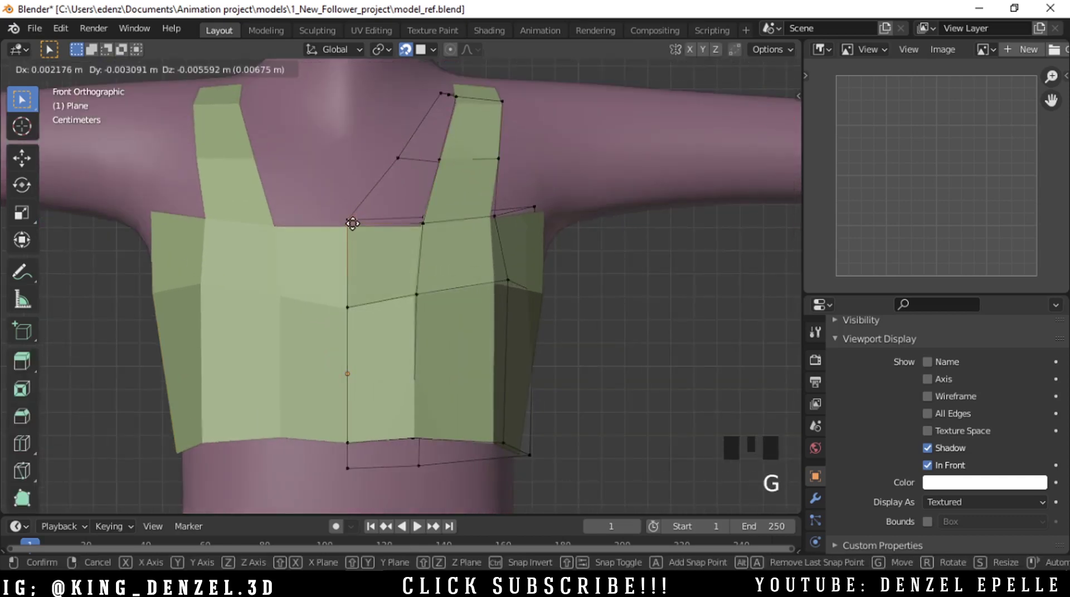
pyautogui.click(352, 223)
pyautogui.press('Tab')
pyautogui.press('a')
pyautogui.press('a')
pyautogui.press('a')
pyautogui.scroll(-5, 481, 312)
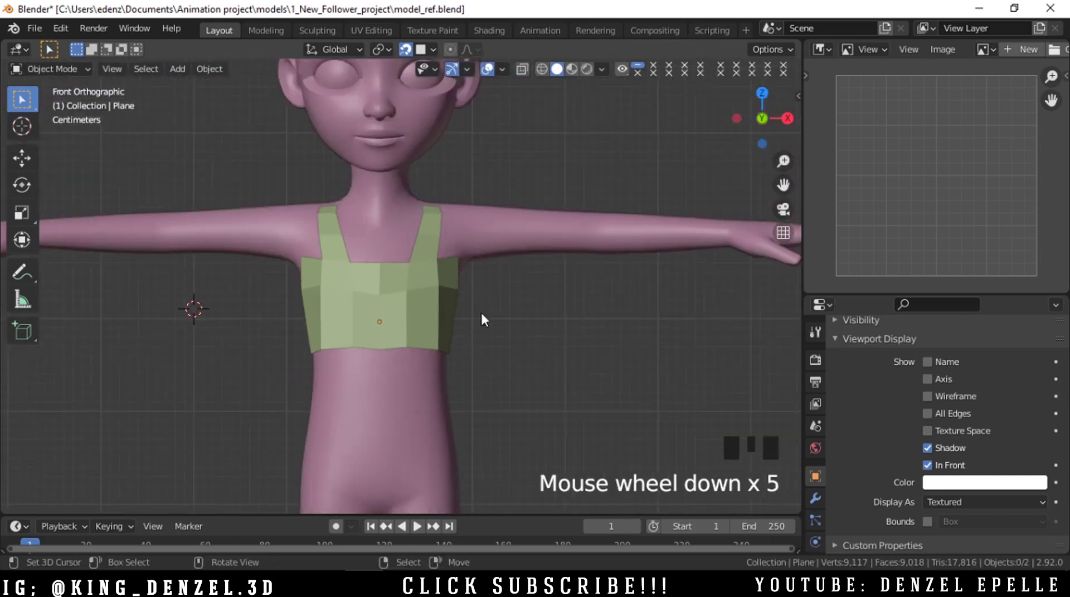
pyautogui.moveTo(480, 320); pyautogui.dragTo(415, 363, button='middle')
pyautogui.scroll(3, 432, 291)
# - Pull the front neckline's centre vertex well down in the front view to form a V-neck, snapping it to the chest
pyautogui.press('Tab')
pyautogui.press('`')
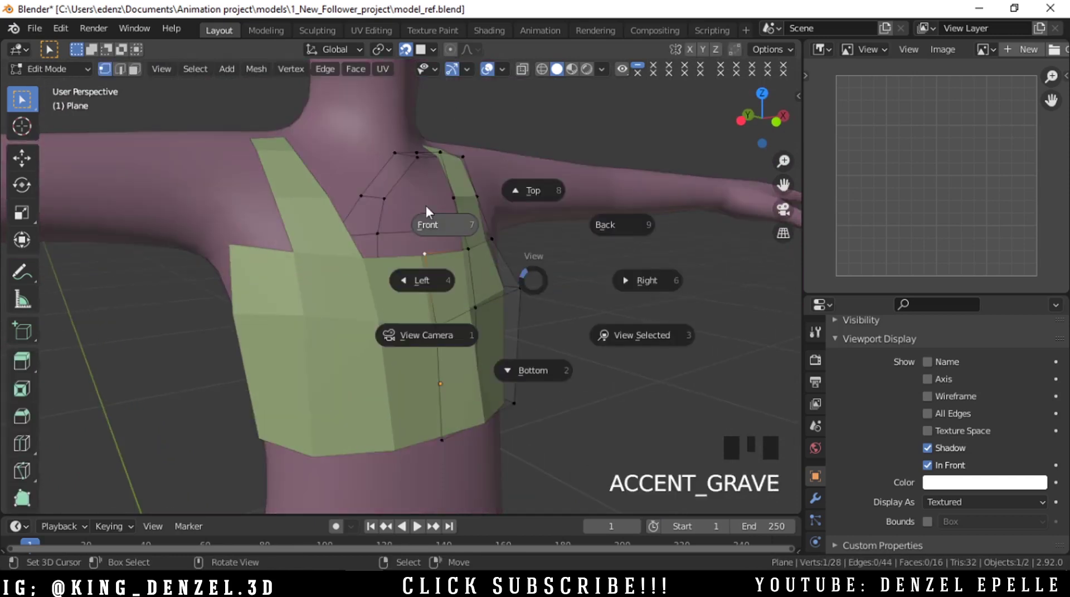
pyautogui.click(426, 206)
pyautogui.scroll(2, 393, 239)
pyautogui.keyDown('shift'); pyautogui.rightClick(352, 264); pyautogui.keyUp('shift')
pyautogui.press('g')
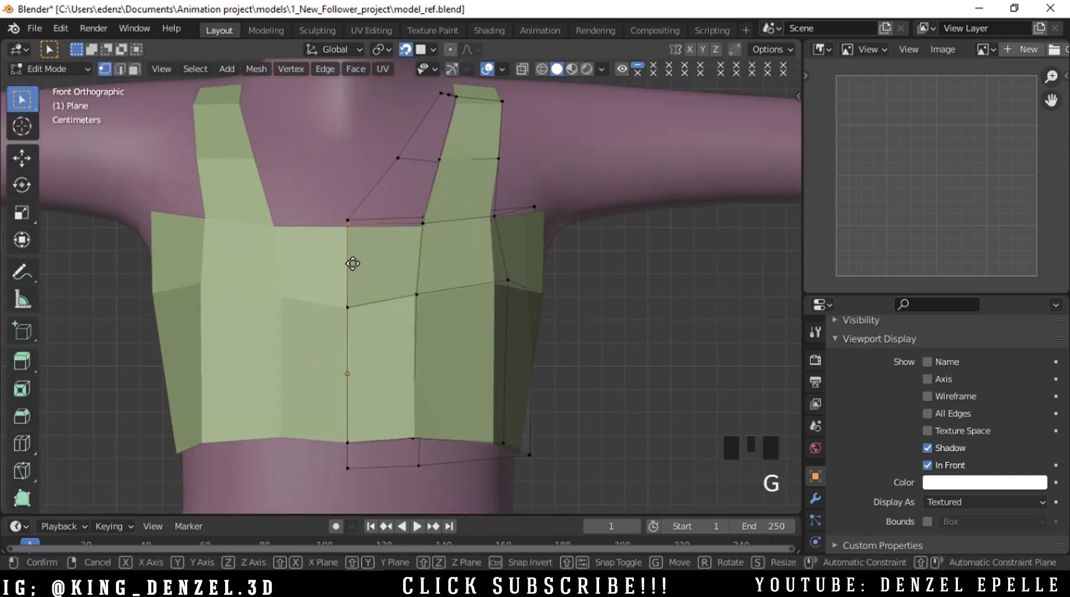
pyautogui.click(355, 279)
# - Return to Object Mode, select the top and apply its Shrinkwrap modifier
pyautogui.press('Tab')
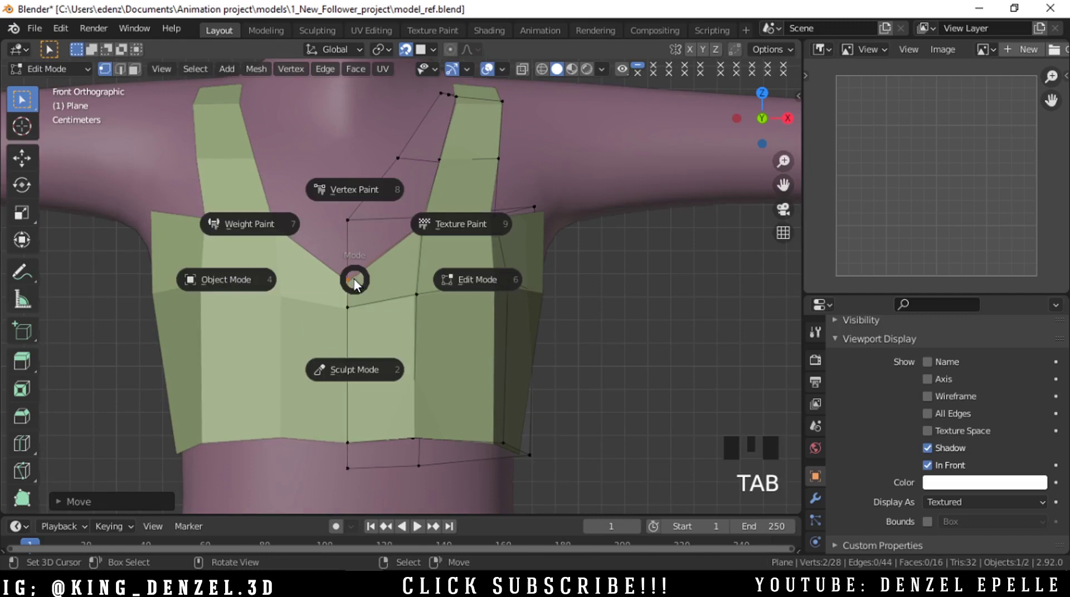
pyautogui.scroll(-7, 461, 268)
pyautogui.moveTo(460, 268); pyautogui.dragTo(382, 335, button='middle')
pyautogui.scroll(2, 390, 329)
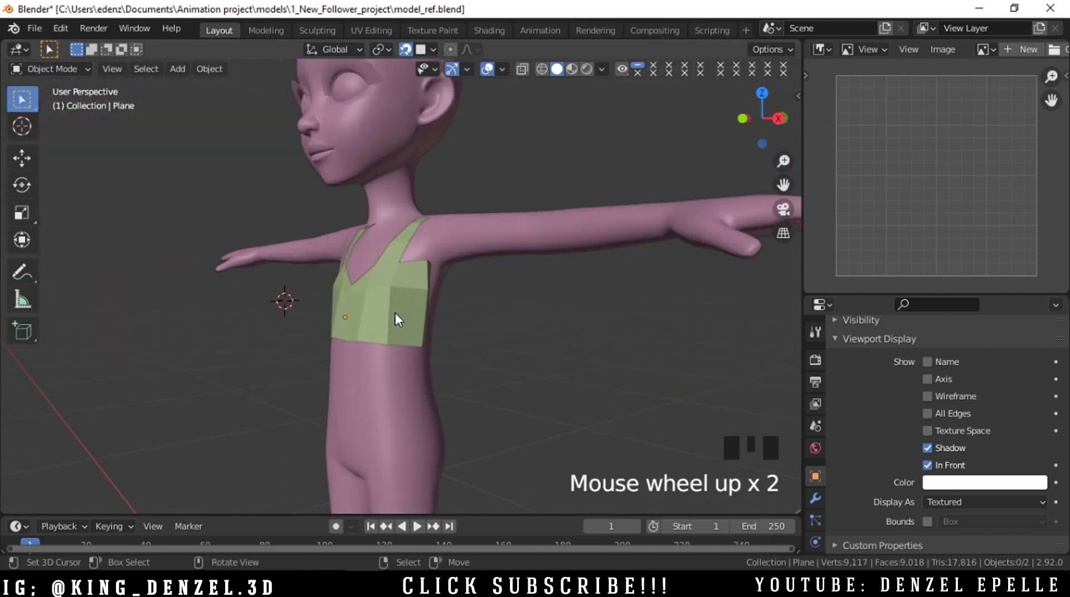
pyautogui.rightClick(396, 314)
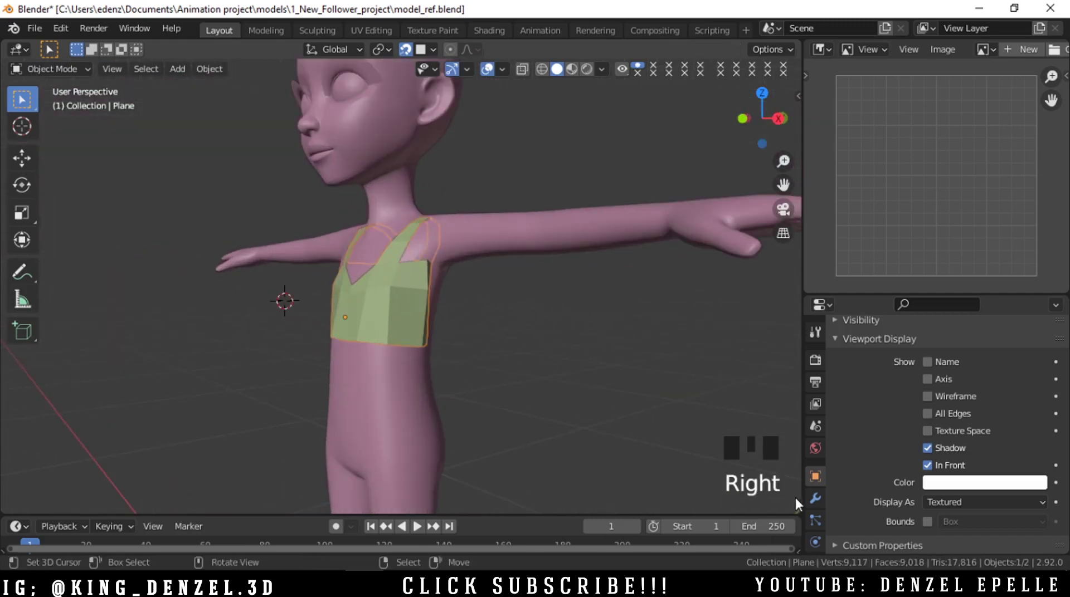
pyautogui.click(815, 498)
pyautogui.scroll(-3, 981, 453)
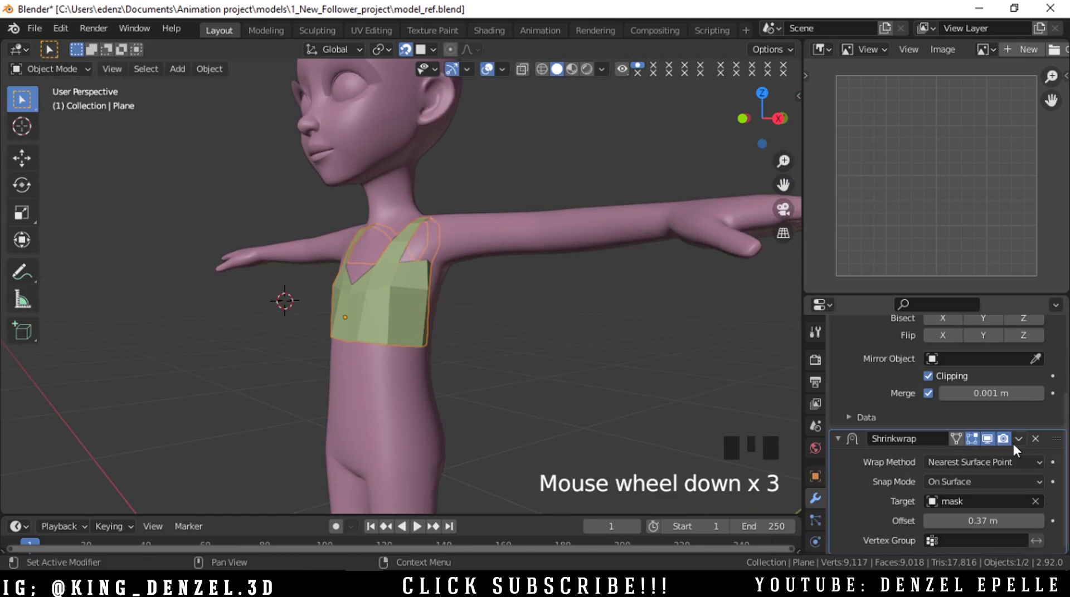
pyautogui.click(1016, 442)
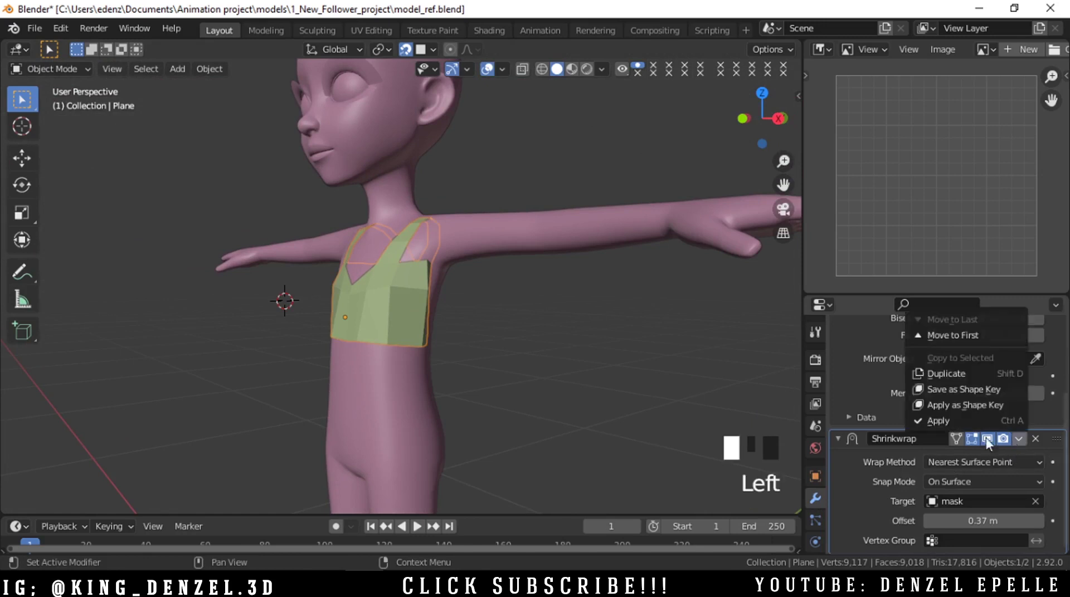
pyautogui.click(949, 424)
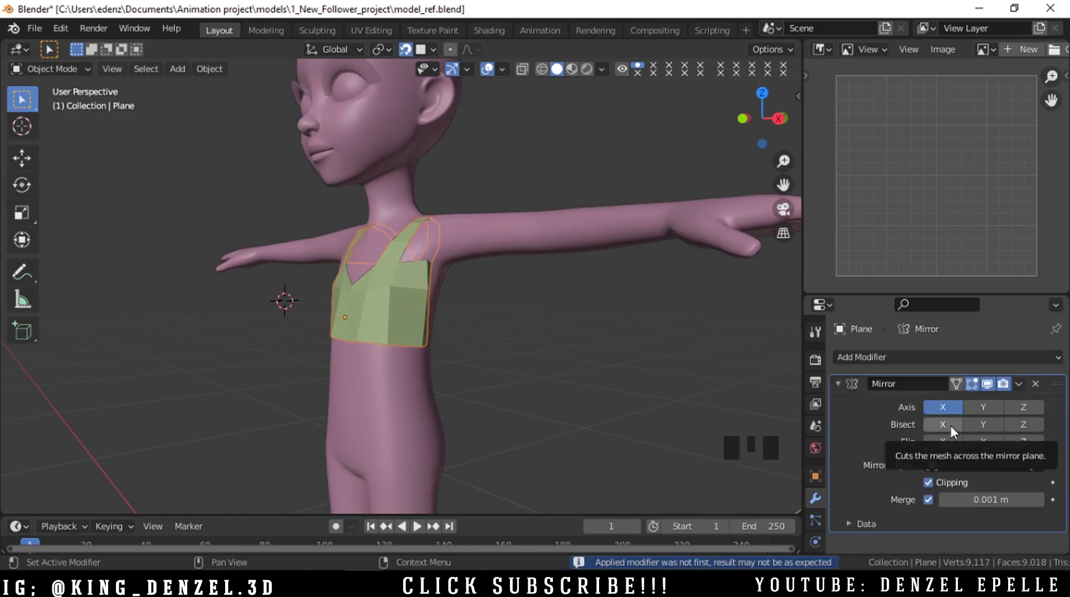
# - Add a Subdivision Surface modifier at level 2 to the top
pyautogui.scroll(2, 446, 315)
pyautogui.press('`')
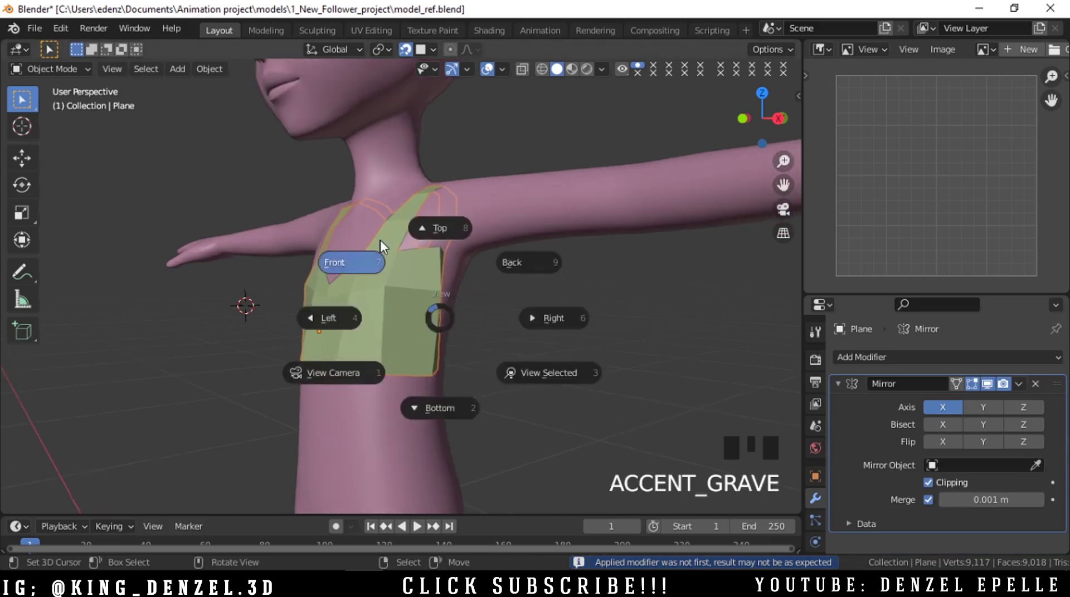
pyautogui.hotkey('ctrl', '2')
pyautogui.scroll(2, 470, 363)
# - Switch the top into Edit Mode
pyautogui.moveTo(470, 363); pyautogui.dragTo(416, 308, button='middle')
pyautogui.press('Tab')
pyautogui.hotkey('ctrl', 'r')
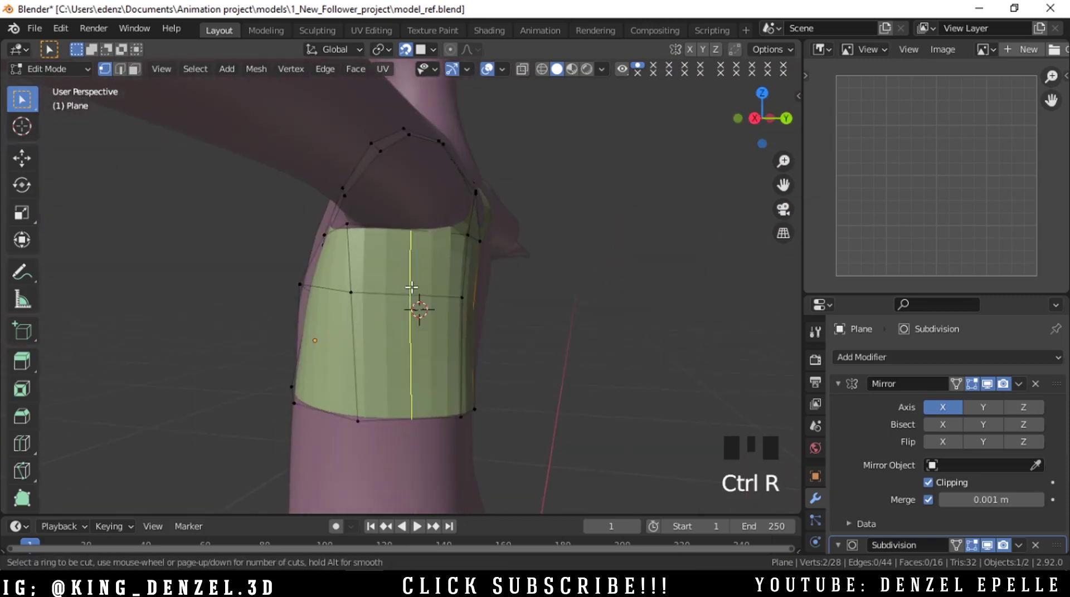
pyautogui.doubleClick(416, 288)
pyautogui.hotkey('ctrl', 'z')
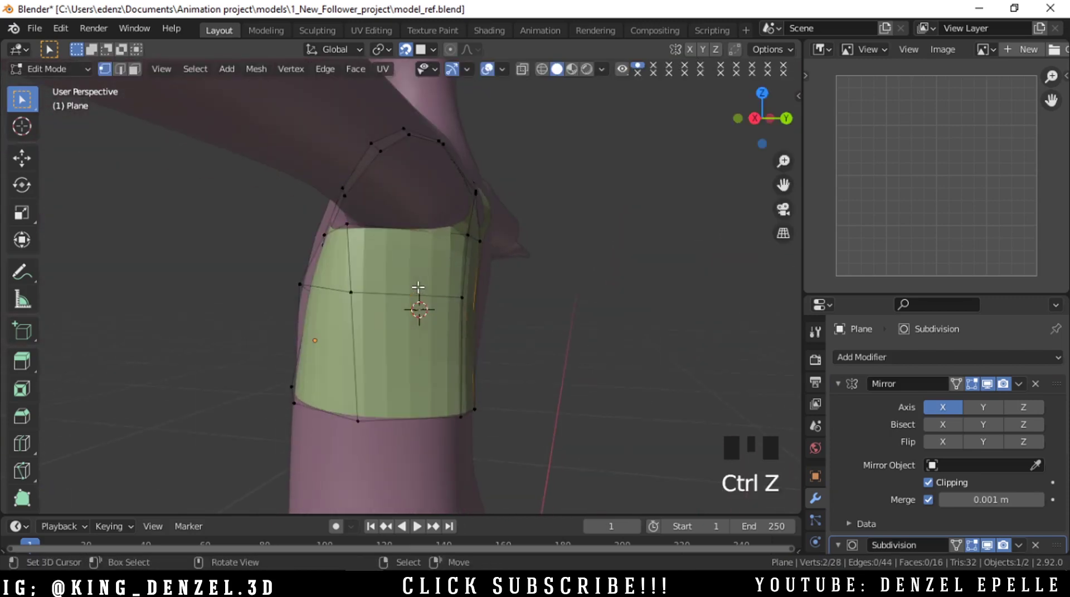
# - Turn off snapping and add a centred vertical loop cut down the top's side panel below the armhole
pyautogui.hotkey('shift', 'Tab')
pyautogui.hotkey('ctrl', 'r')
pyautogui.doubleClick(418, 295)
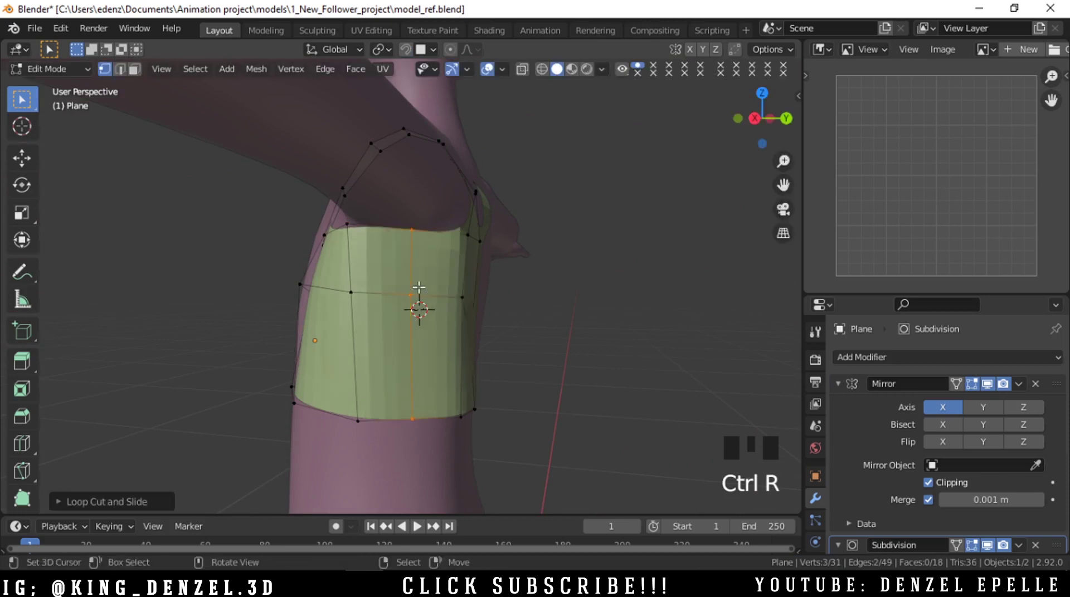
# - Move the new vertical side loop slightly out from the body and return to Object Mode
pyautogui.moveTo(555, 318); pyautogui.dragTo(464, 351, button='middle')
pyautogui.press('g')
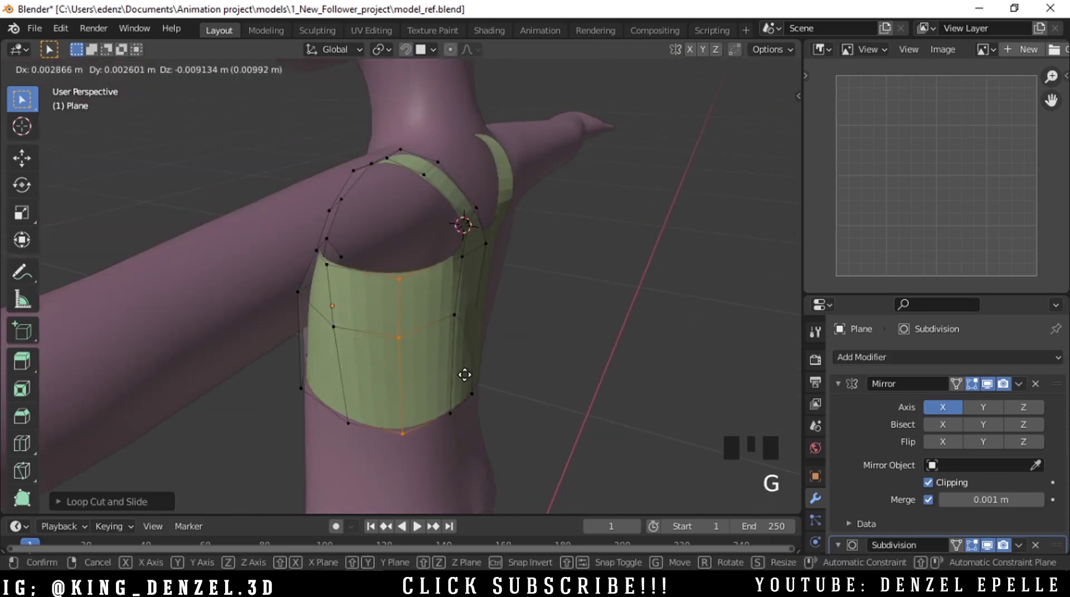
pyautogui.click(464, 374)
pyautogui.press('Tab')
pyautogui.click(392, 363)
# - Check the smoothed top from the front and isolate it in local view
pyautogui.moveTo(420, 362); pyautogui.dragTo(515, 337, button='middle')
pyautogui.press('`')
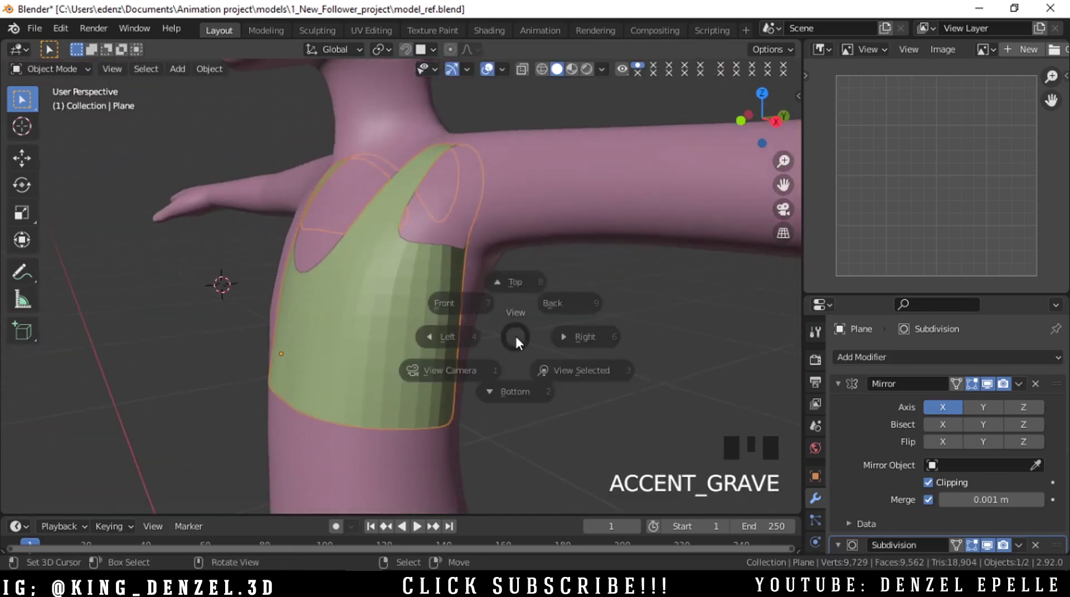
pyautogui.click(446, 303)
pyautogui.scroll(-2, 424, 259)
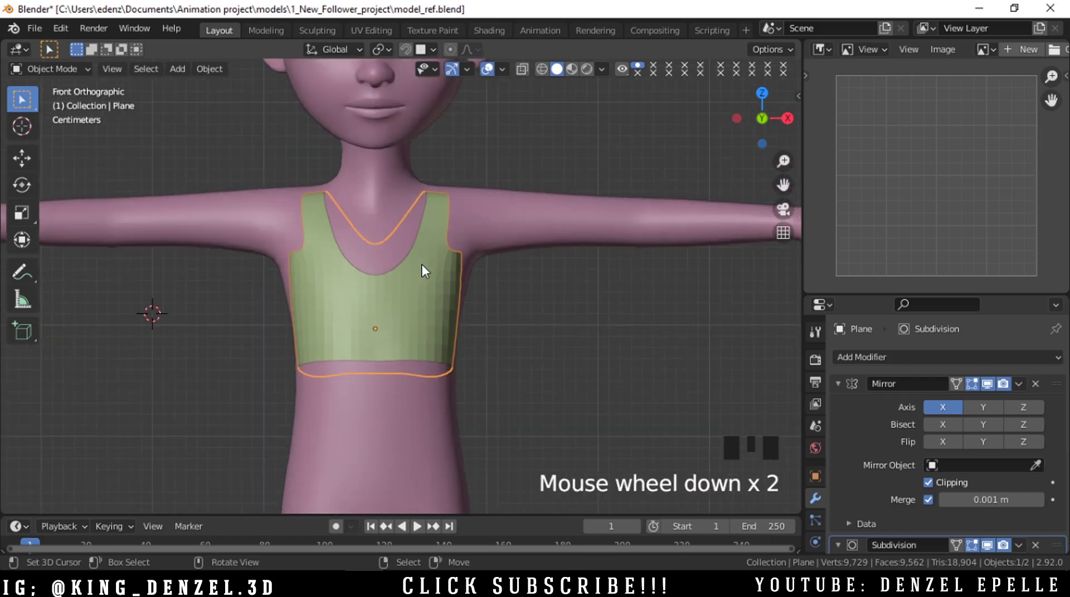
pyautogui.press('KP_Divide')
pyautogui.moveTo(487, 306); pyautogui.dragTo(565, 350, button='middle')
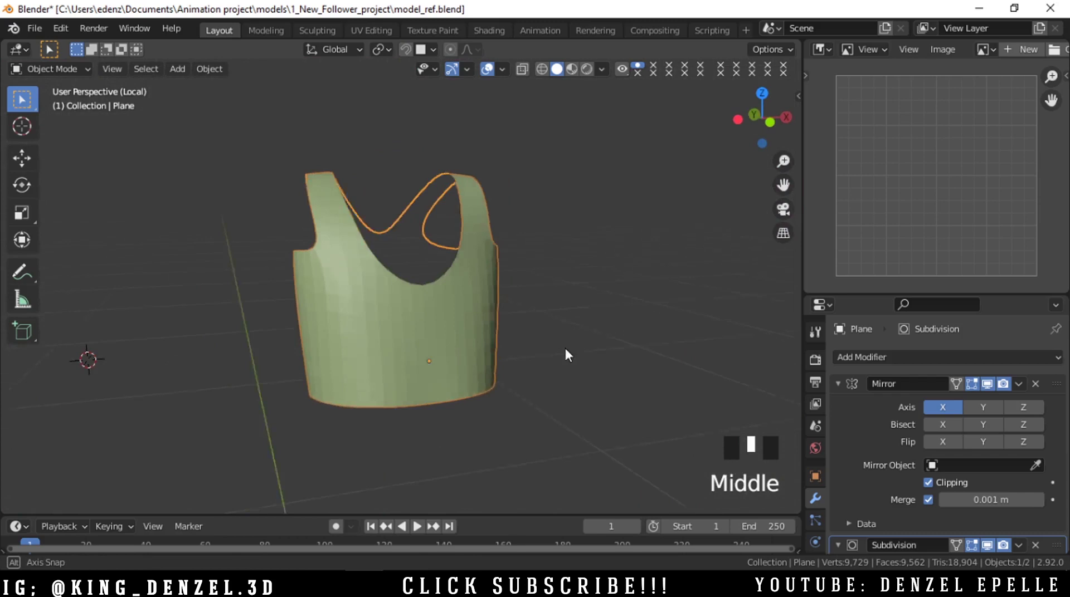
# - Enter Edit Mode and add a centred horizontal loop cut around the lower half of the top
pyautogui.scroll(2, 490, 303)
pyautogui.moveTo(489, 303); pyautogui.dragTo(415, 359, button='middle')
pyautogui.press('Tab')
pyautogui.click(589, 379)
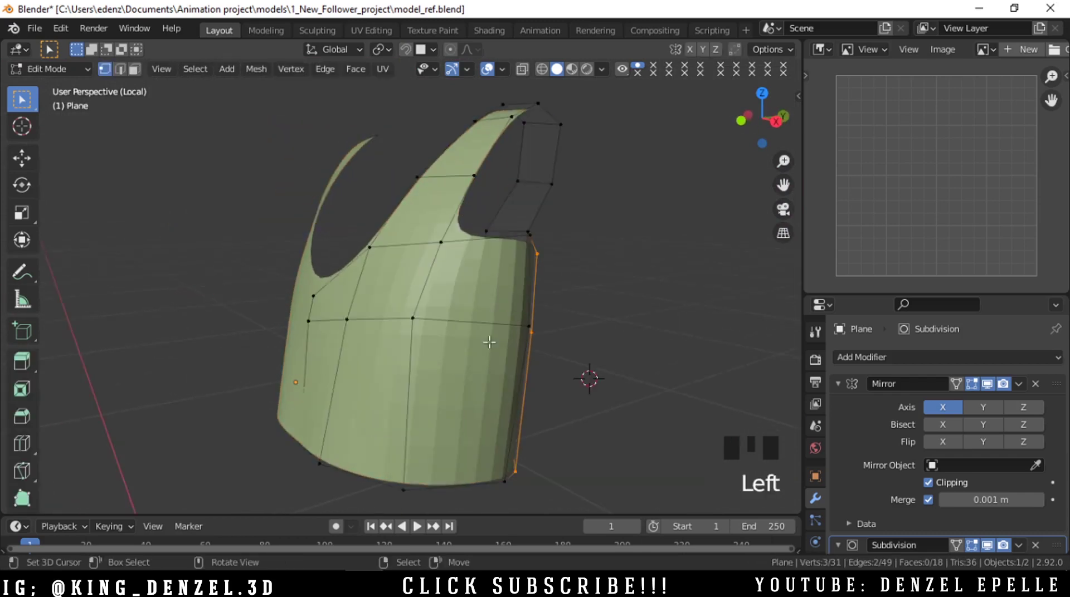
pyautogui.moveTo(489, 342); pyautogui.dragTo(584, 337, button='middle')
pyautogui.hotkey('ctrl', 'r')
pyautogui.click(499, 368)
pyautogui.rightClick(504, 366)
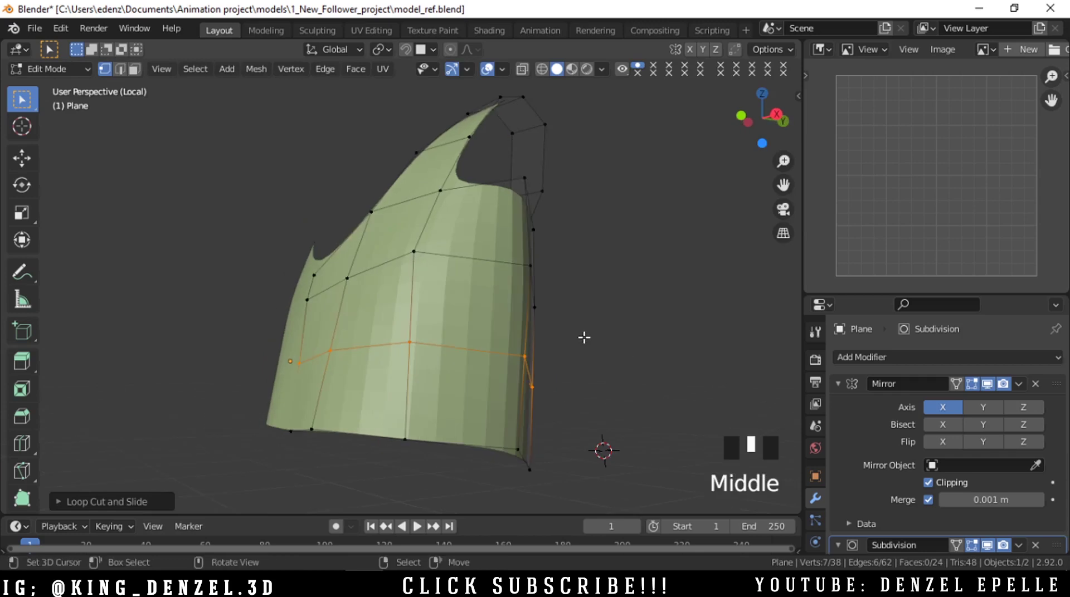
# - Bevel the new horizontal loop narrowly with 2 segments to get three closely spaced edge loops
pyautogui.scroll(2, 591, 338)
pyautogui.hotkey('alt', 'b')
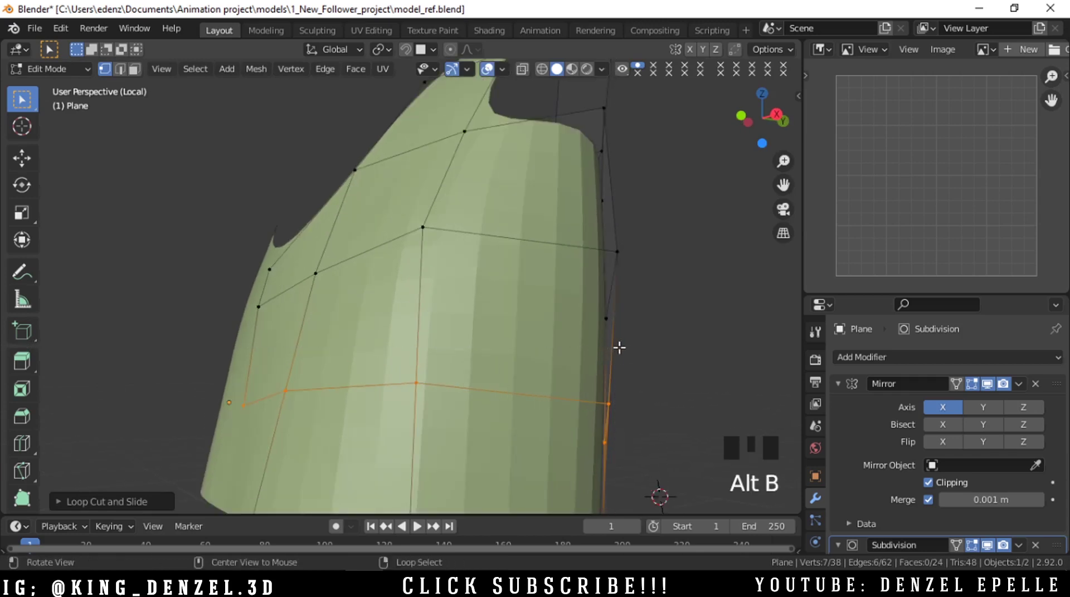
pyautogui.hotkey('alt', 'b')
pyautogui.hotkey('ctrl', 'b')
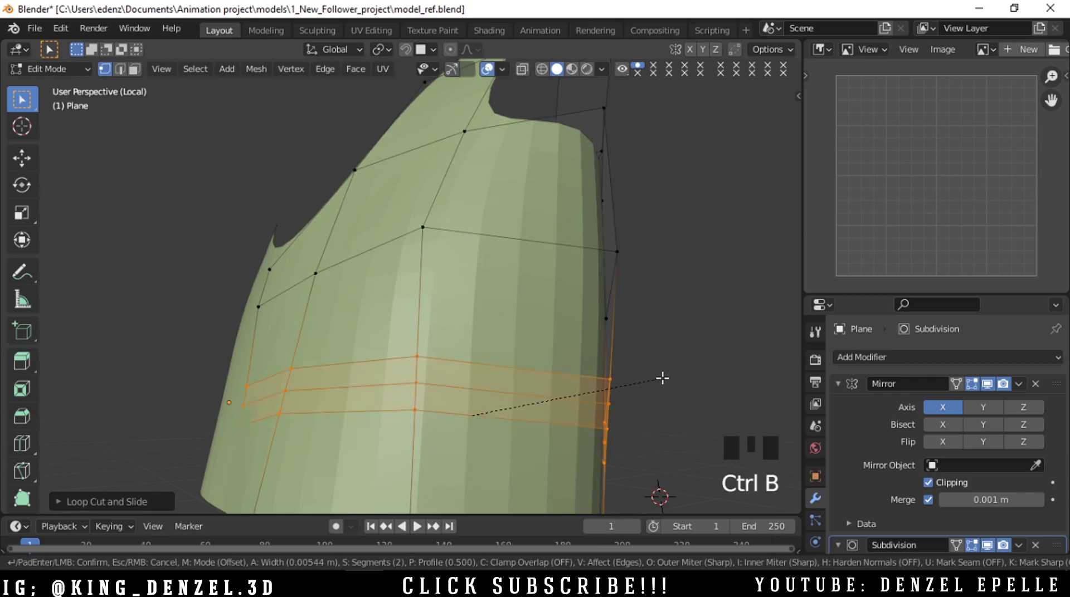
pyautogui.click(585, 375)
# - Select the uppermost of the three loops, push it outward with Shrink/Fatten to overhang the waistband, and return to Object Mode
pyautogui.keyDown('alt'); pyautogui.rightClick(601, 373); pyautogui.keyUp('alt')
pyautogui.hotkey('alt', 's')
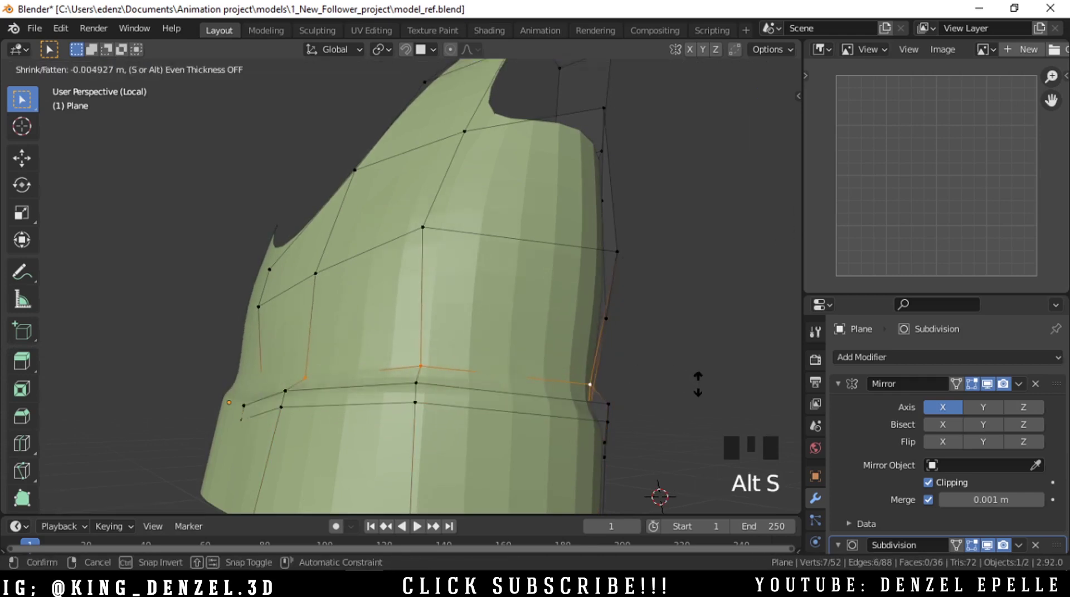
pyautogui.click(625, 362)
pyautogui.press('Tab')
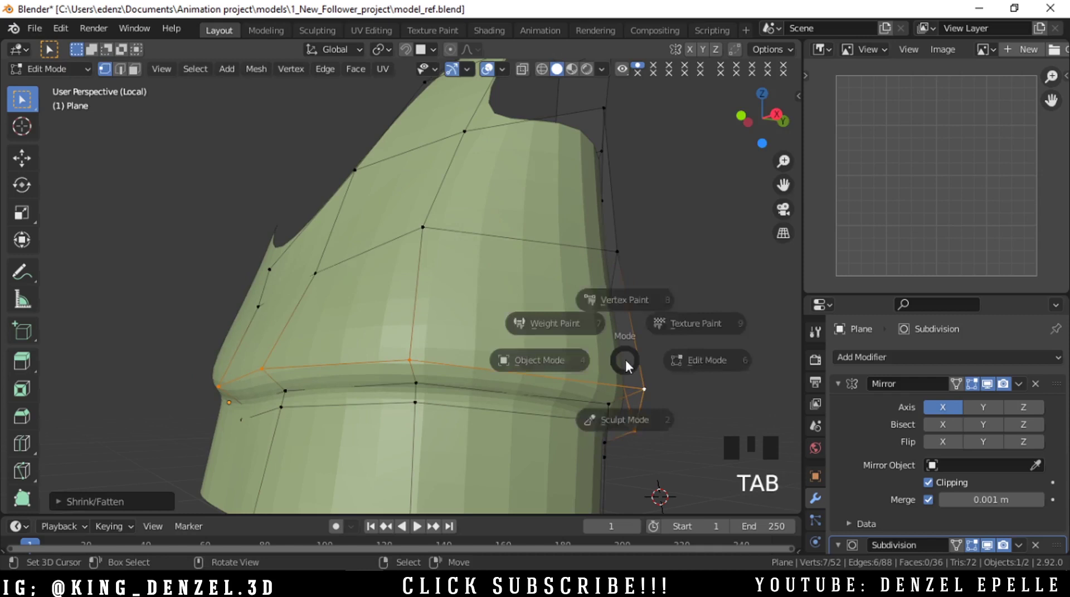
pyautogui.moveTo(420, 312); pyautogui.dragTo(610, 386, button='middle')
# - Check the waistband fold from the front and turn off Backface Culling in the viewport shading
pyautogui.press('`')
pyautogui.click(512, 330)
pyautogui.scroll(3, 482, 327)
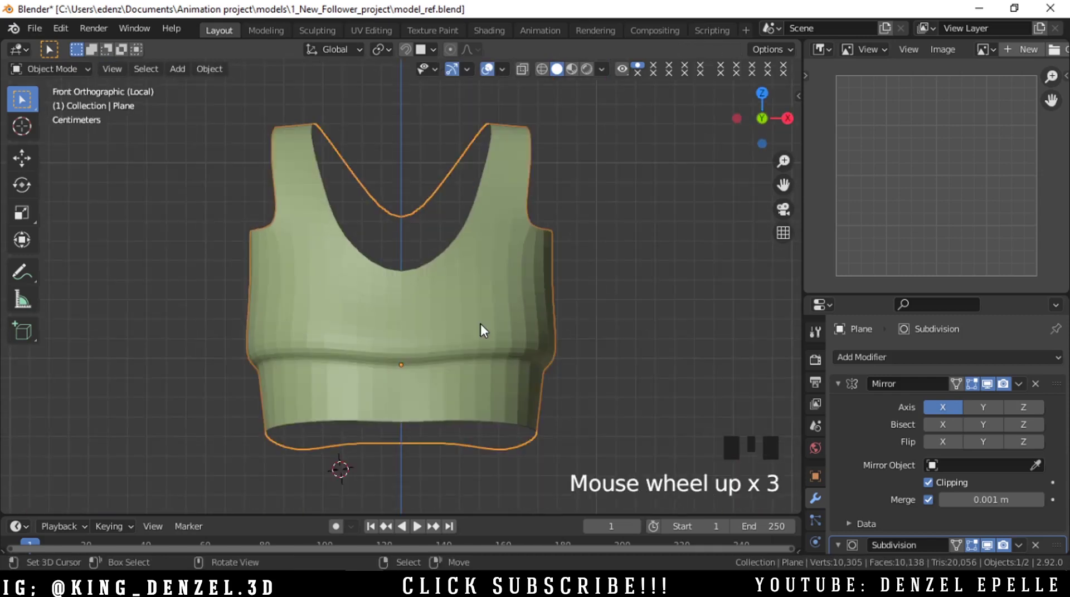
pyautogui.scroll(-3, 481, 327)
pyautogui.moveTo(591, 337); pyautogui.dragTo(589, 402, button='middle')
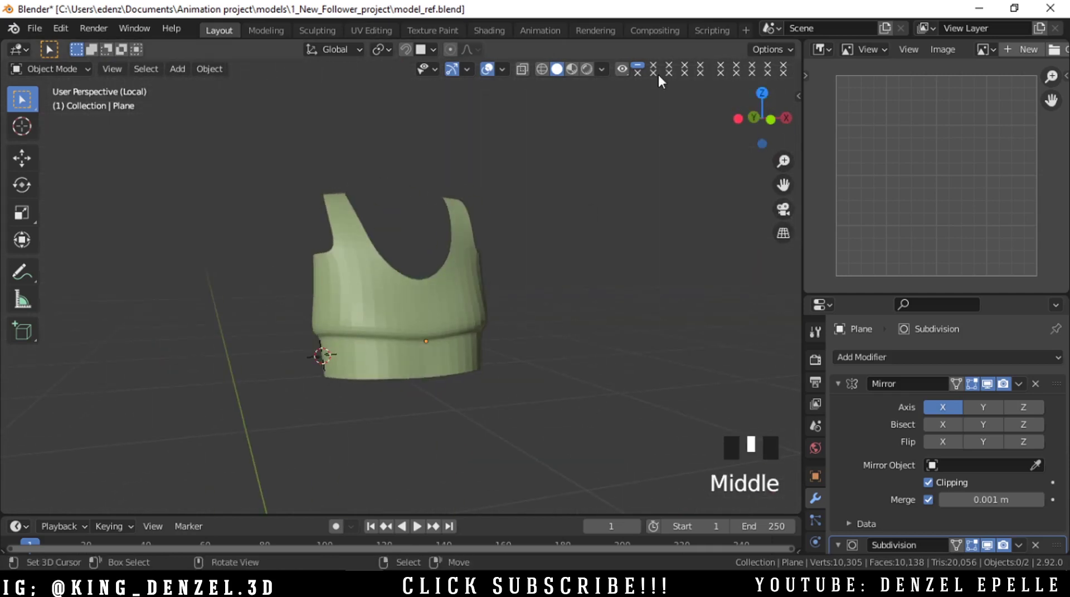
pyautogui.click(608, 71)
pyautogui.click(509, 362)
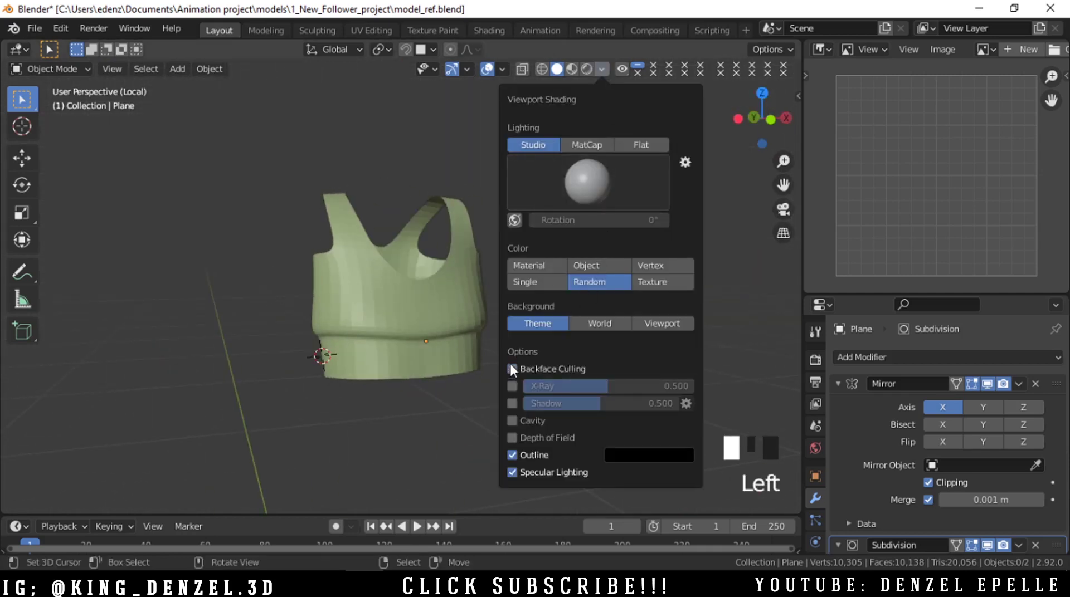
pyautogui.moveTo(768, 119); pyautogui.dragTo(764, 111)
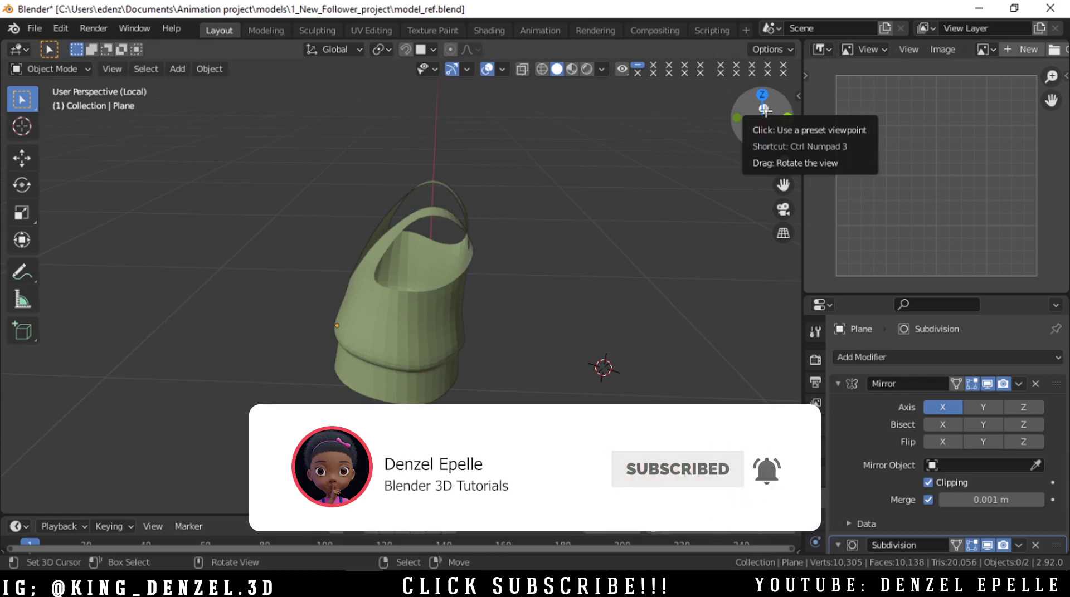
pyautogui.press('`')
pyautogui.click(447, 256)
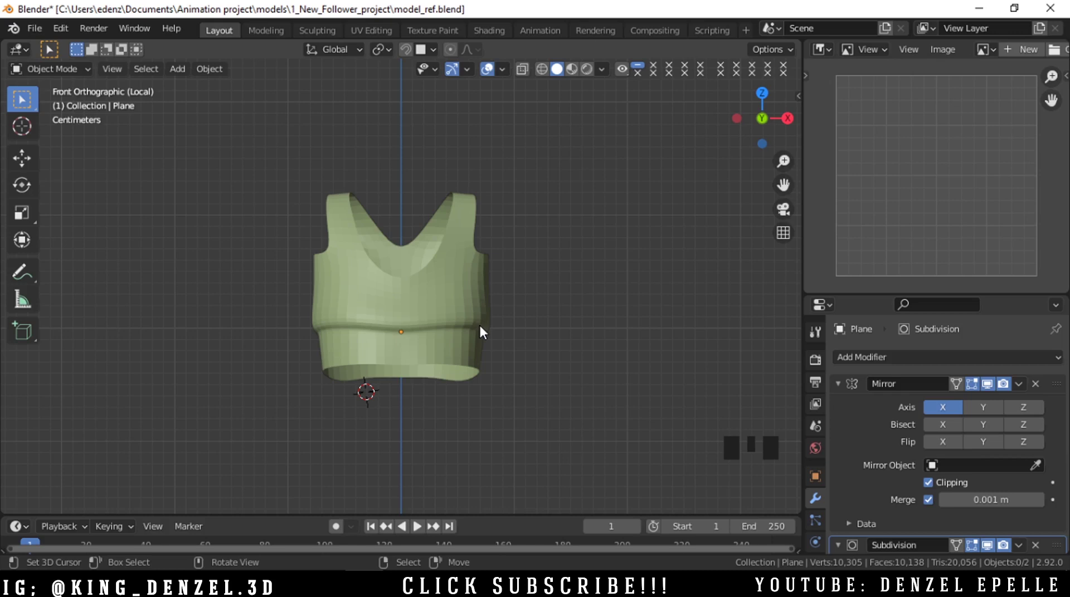
pyautogui.click(933, 49)
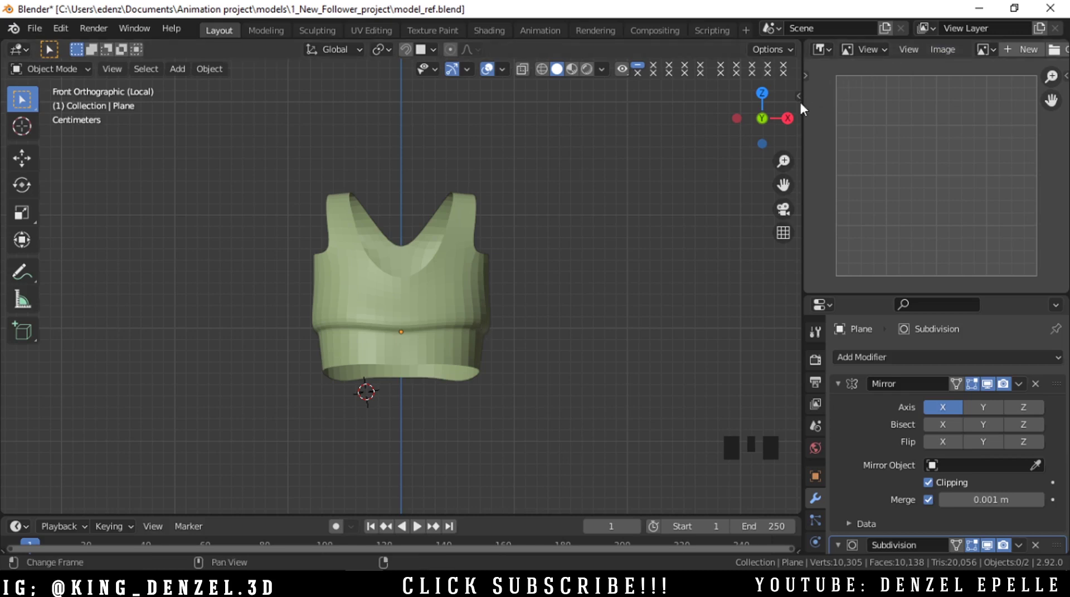
pyautogui.moveTo(762, 115); pyautogui.dragTo(719, 128)
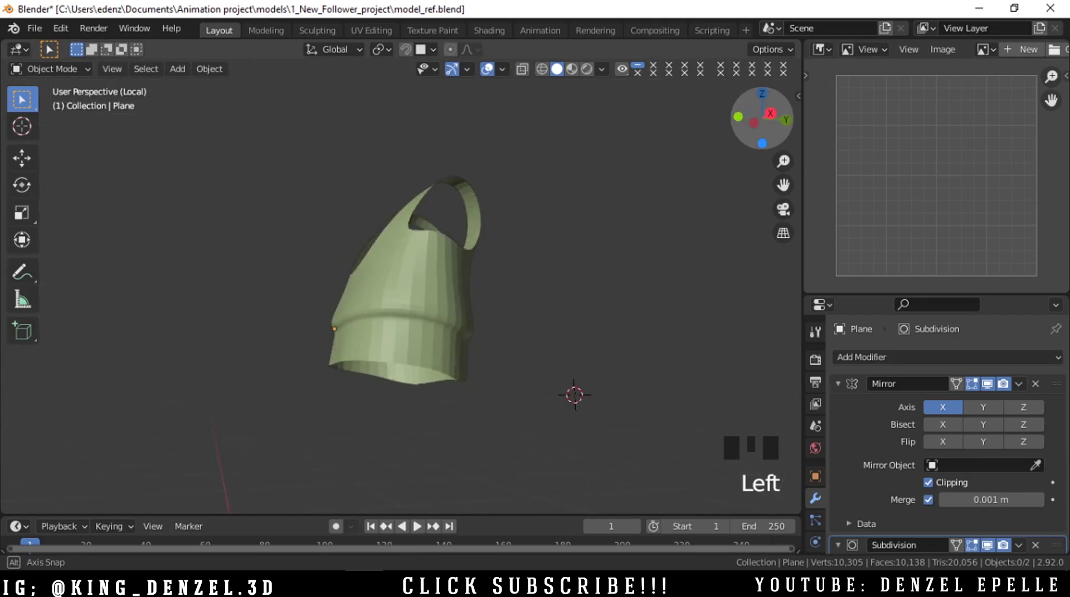